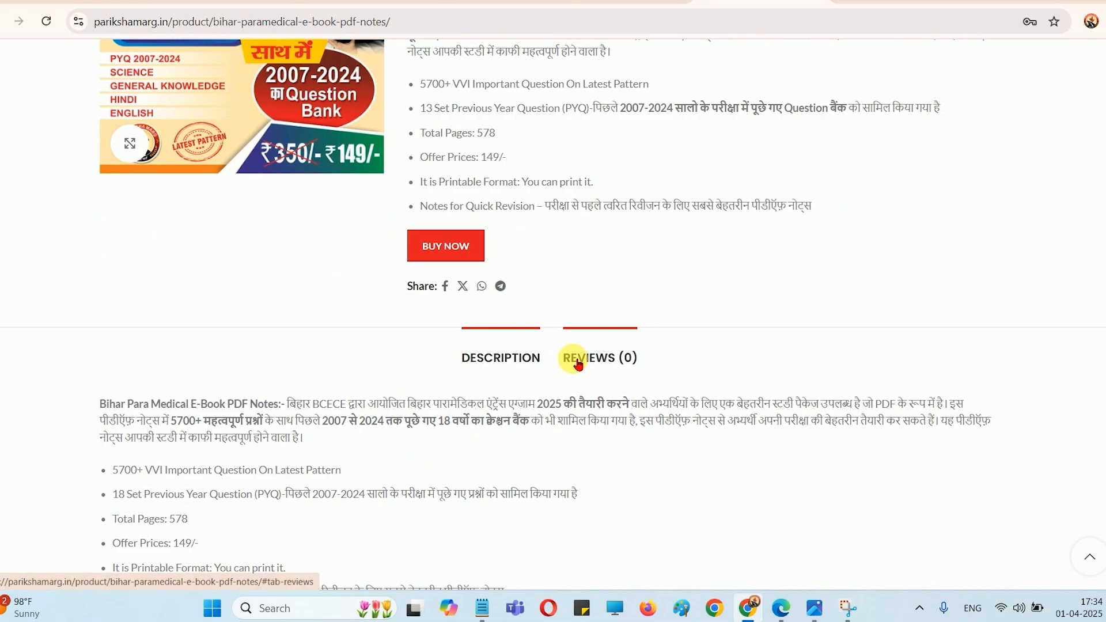
Start buying the Bihar Para Medical E-Book PDF Notes and go to the billing details on the checkout page
scroll(604, 363, "down", 11)
scroll(604, 363, "up", 11)
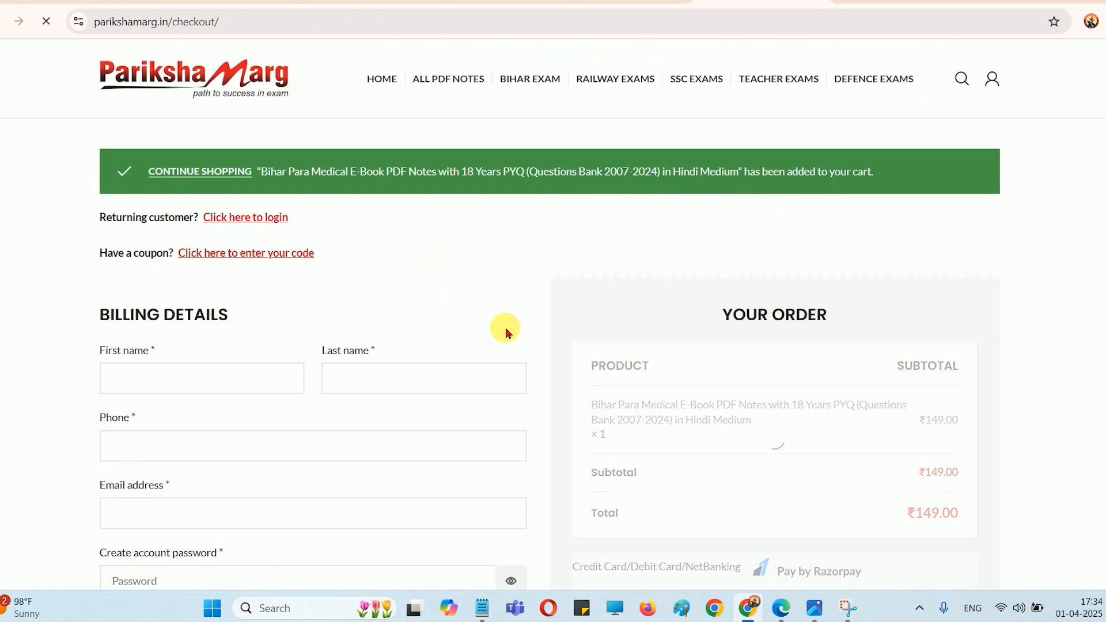
scroll(507, 328, "down", 1)
left_click(229, 315)
scroll(229, 315, "down", 2)
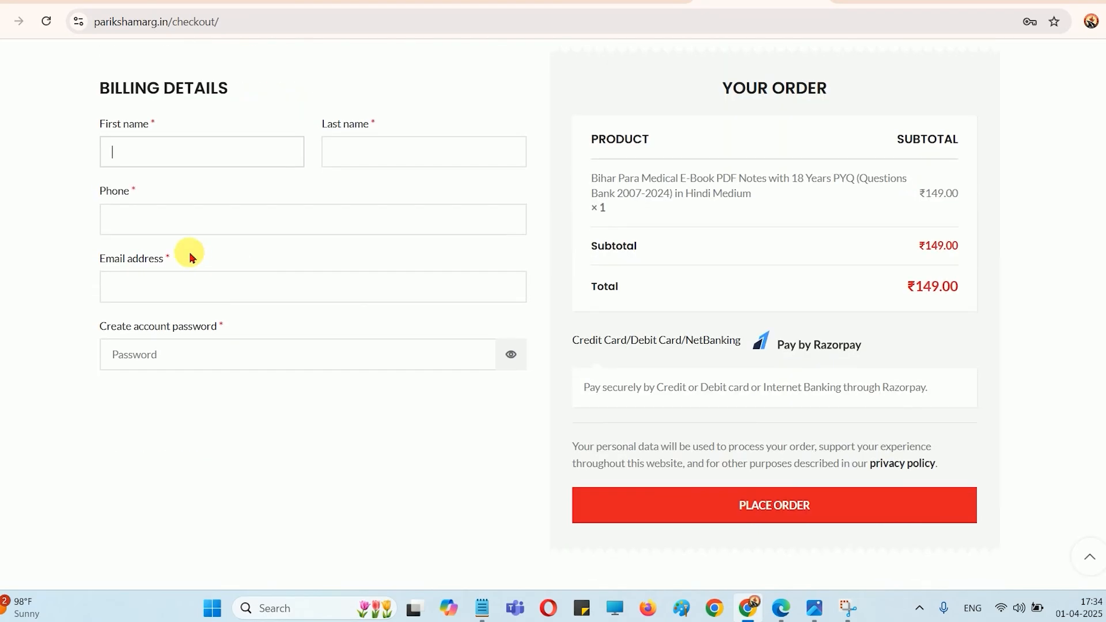
Check the account password field in the billing details and place the e-book order with payment through Razorpay
left_click(199, 357)
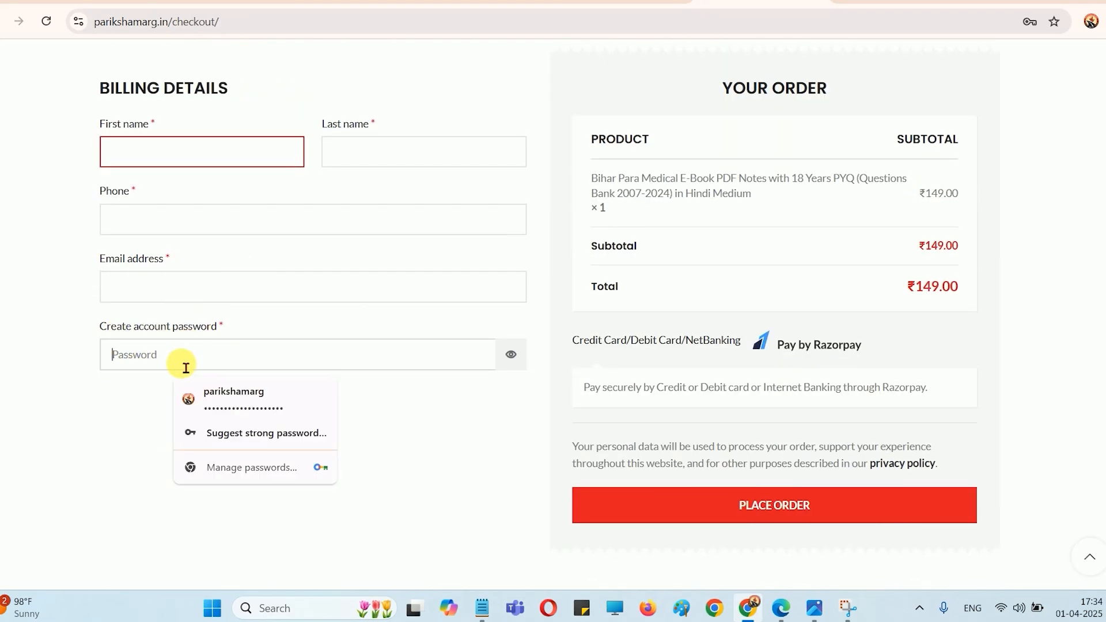
left_click(121, 394)
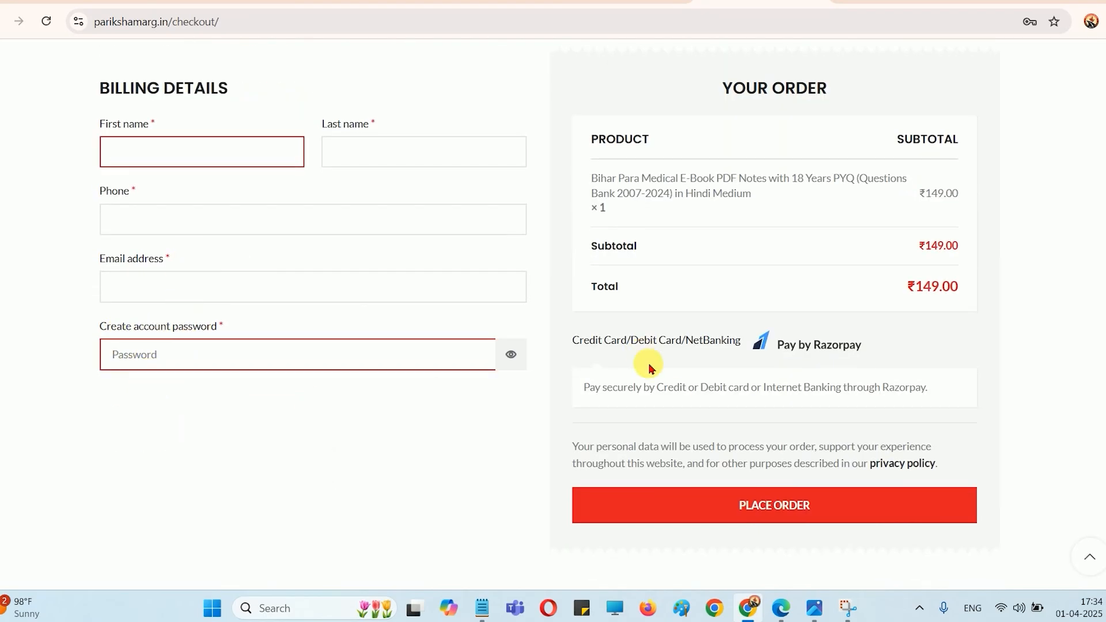
scroll(749, 501, "down", 1)
left_click(776, 441)
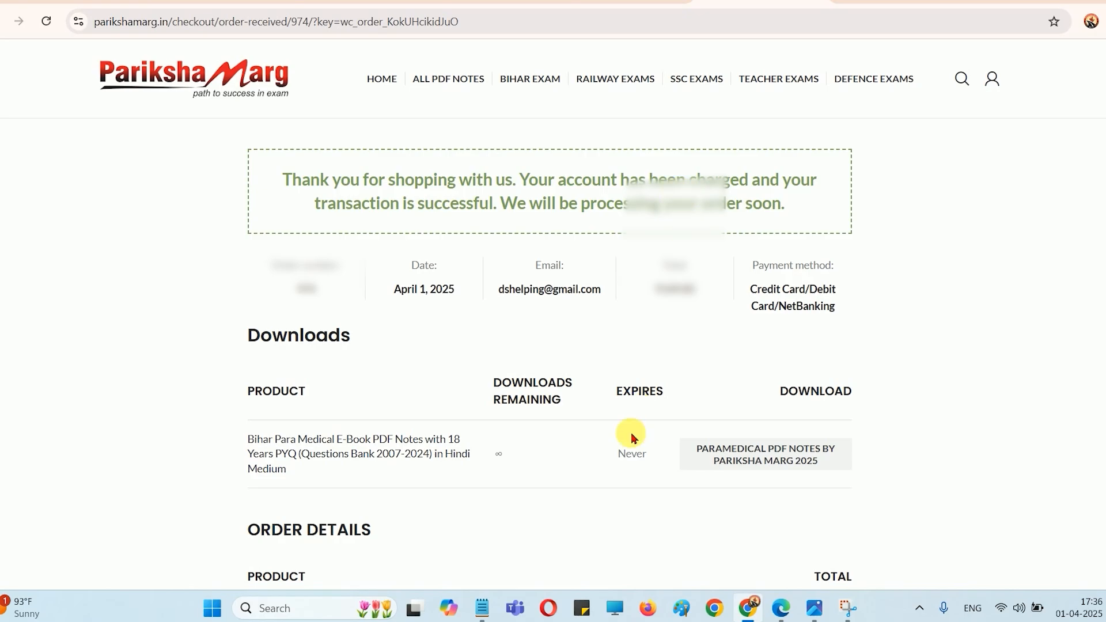
Download the Paramedical PDF Notes by Pariksha Marg 2025 from the order confirmation and open the PDF file
left_click_drag(789, 397, 842, 395)
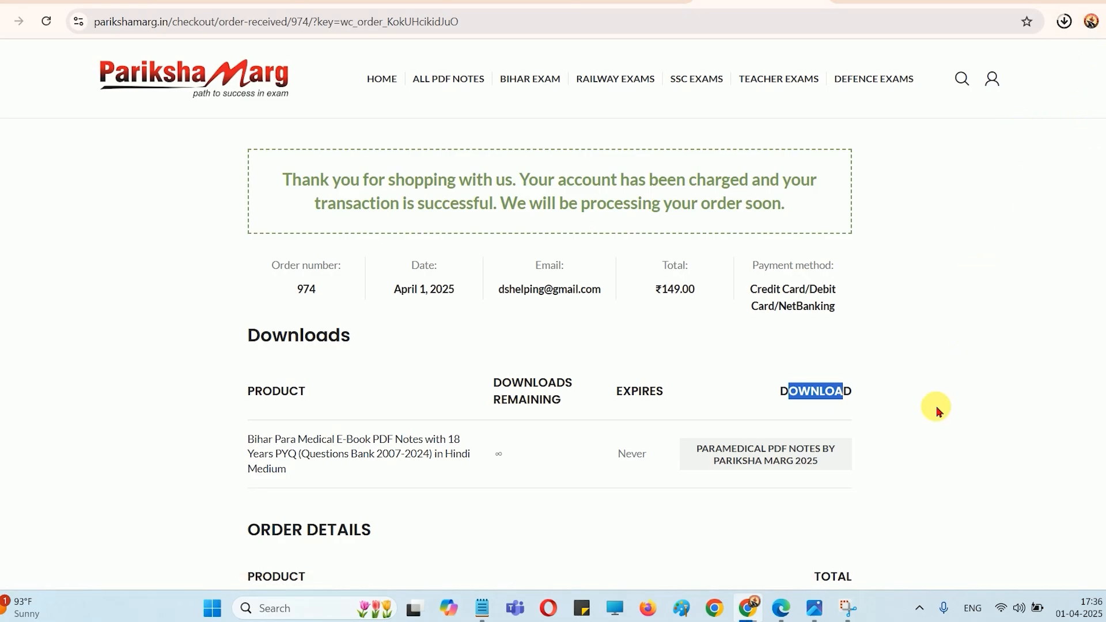
left_click(735, 462)
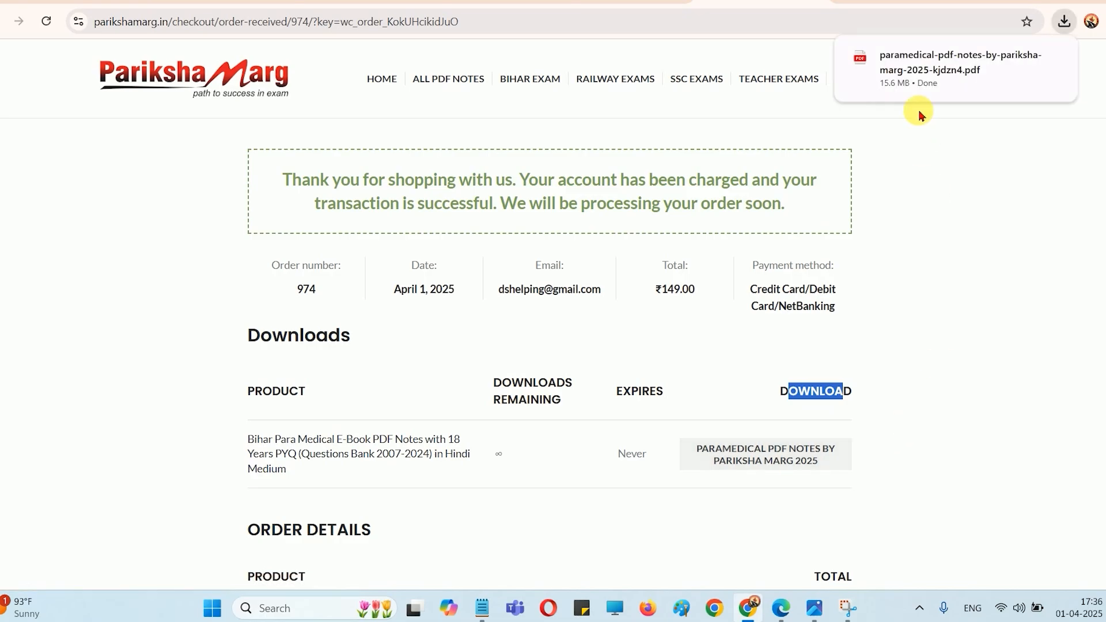
left_click(923, 69)
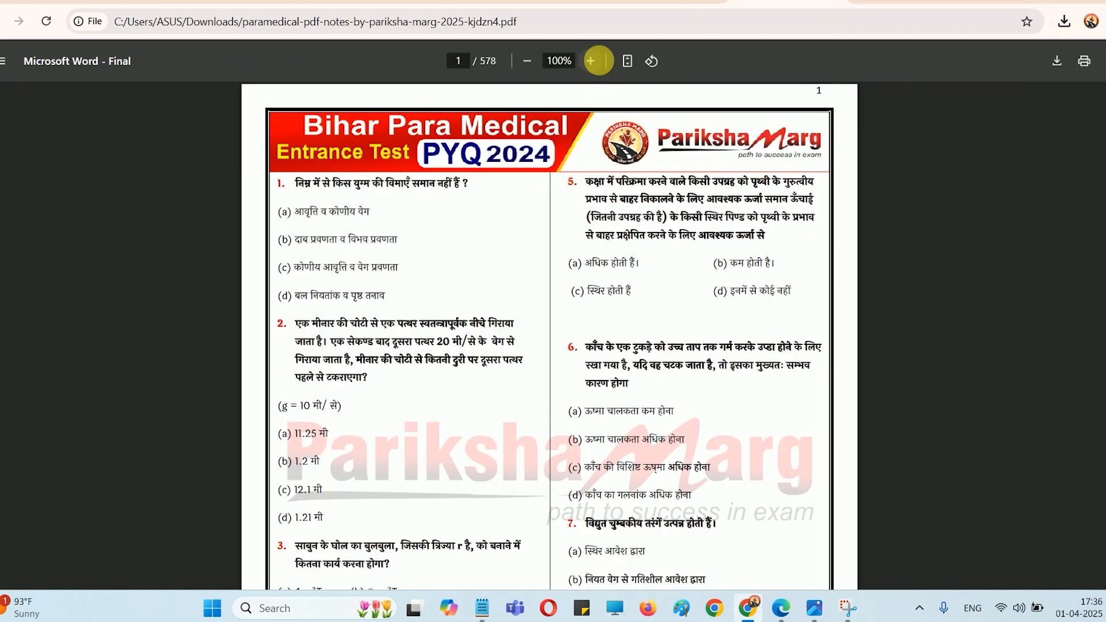
Enlarge the PDF to 150% and read through the PYQ 2024 questions on its first pages
left_click(591, 60)
left_click(591, 61)
left_click(590, 61)
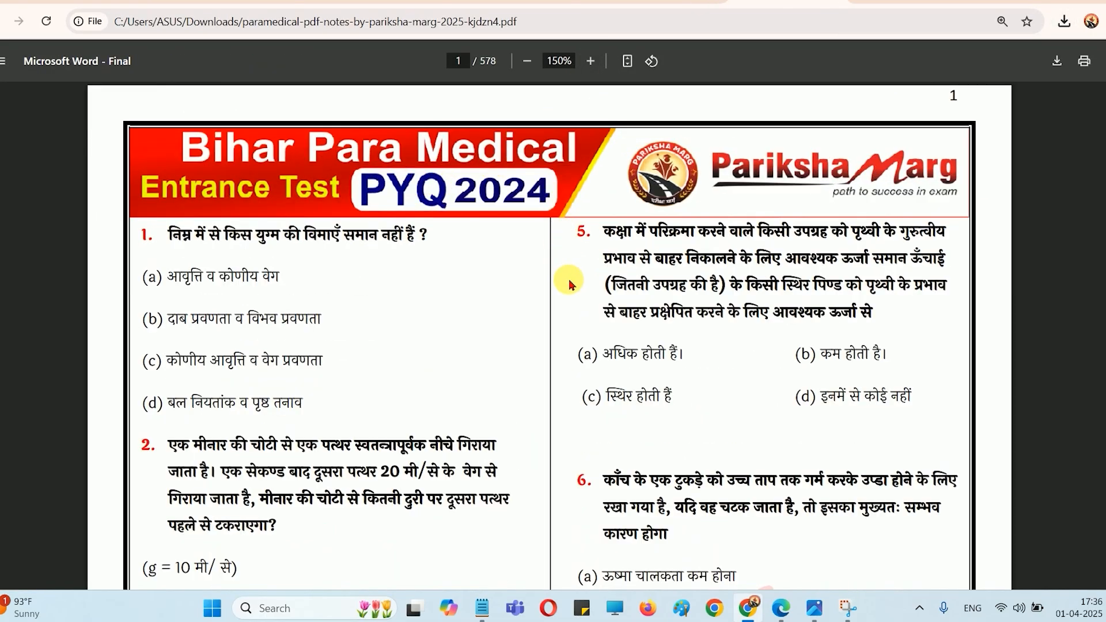
scroll(570, 285, "down", 20)
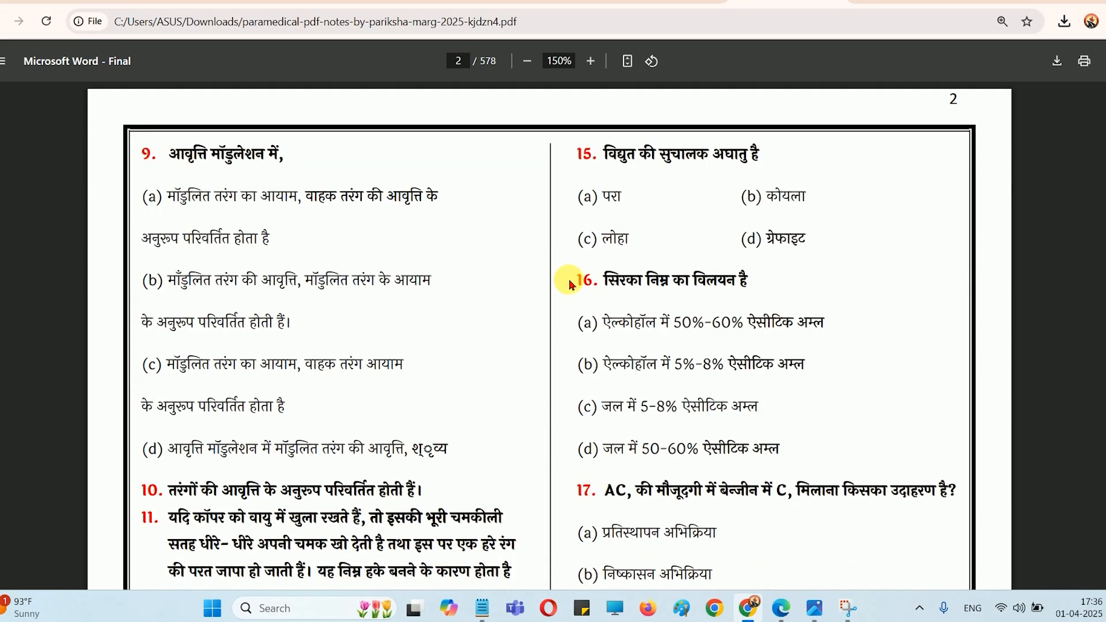
scroll(569, 285, "down", 12)
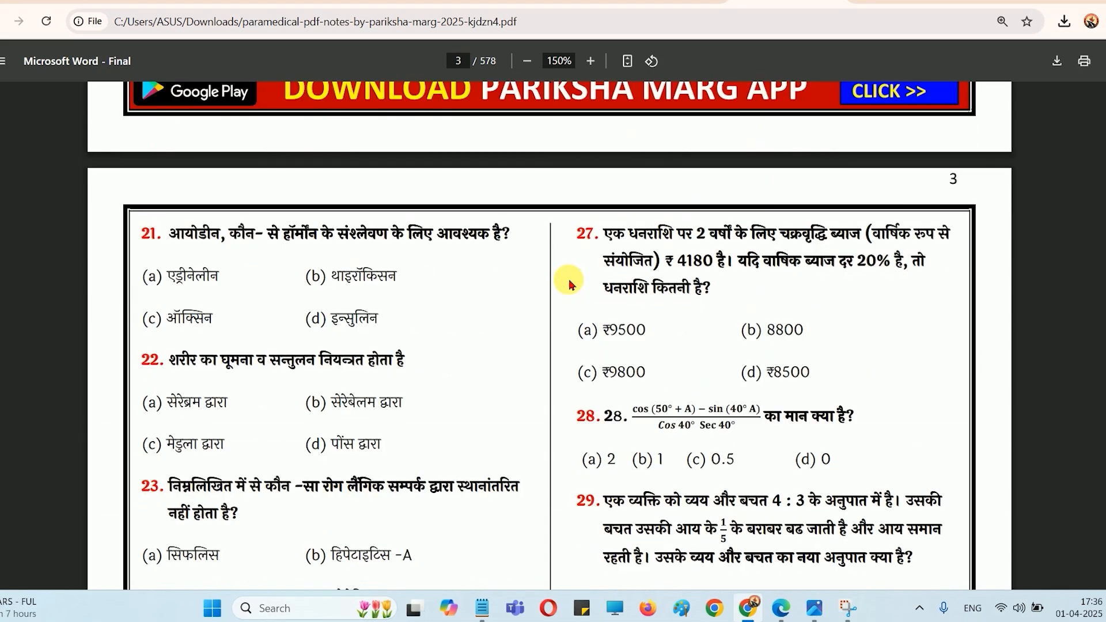
scroll(569, 284, "down", 8)
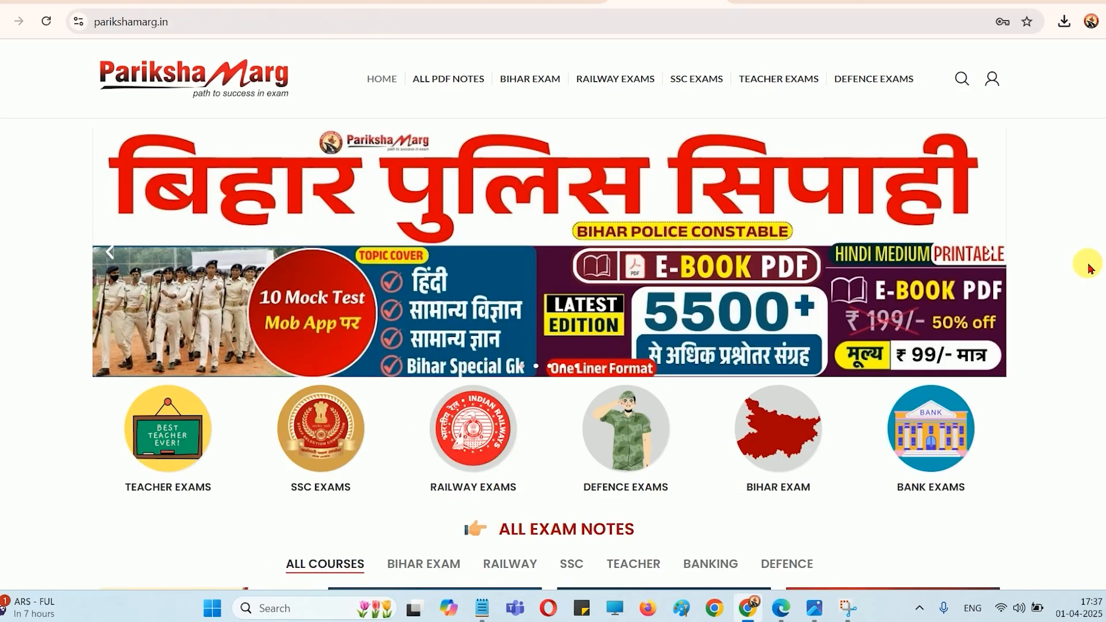
View the website's account login page and return to the home page
mouse_move(992, 79)
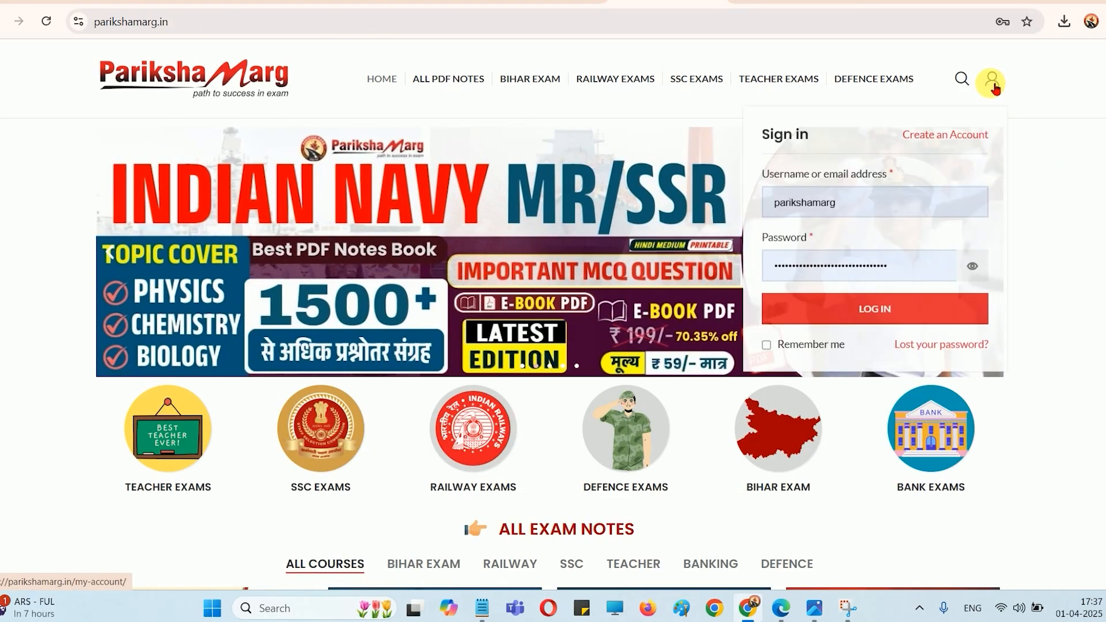
left_click(991, 83)
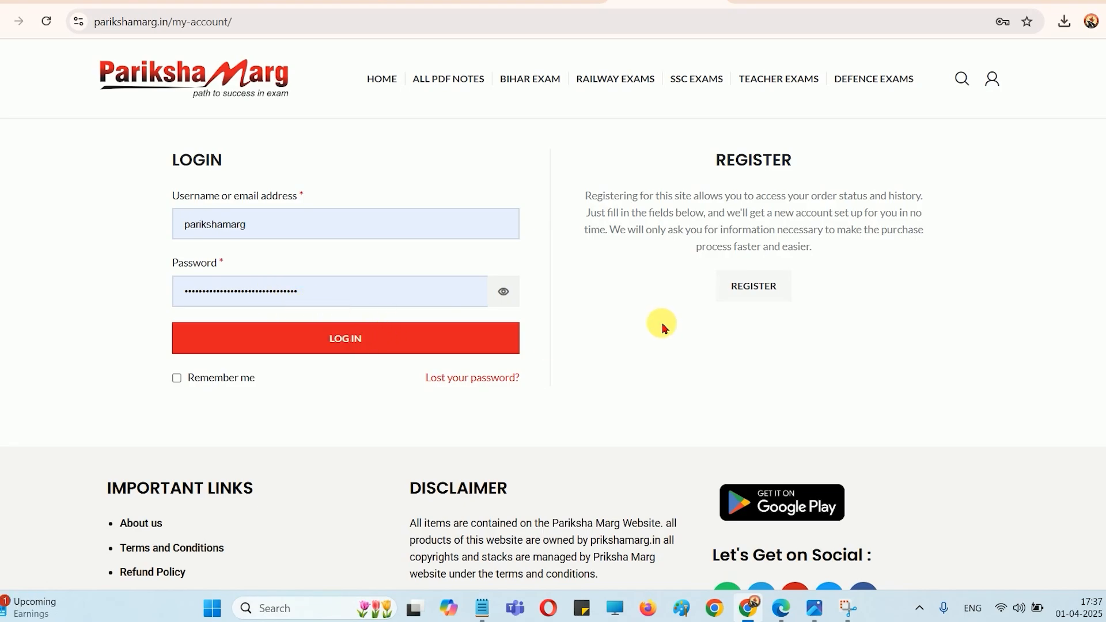
left_click(372, 81)
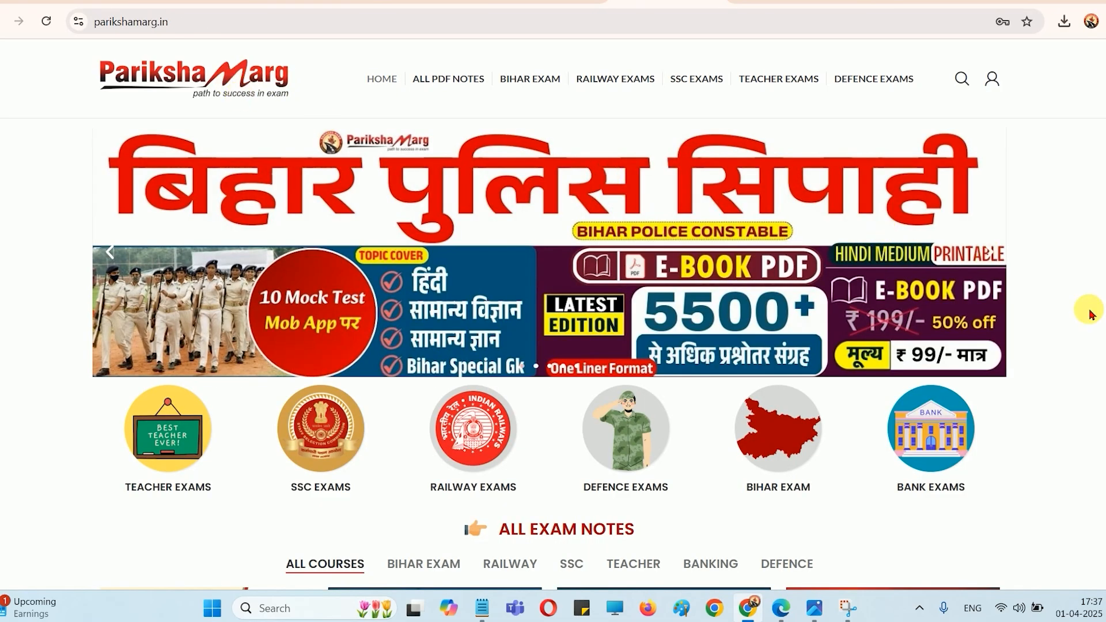
Open the Bihar Para Medical e-book product page from the home page, and view the book's full cover in the image viewer
scroll(1086, 314, "down", 8)
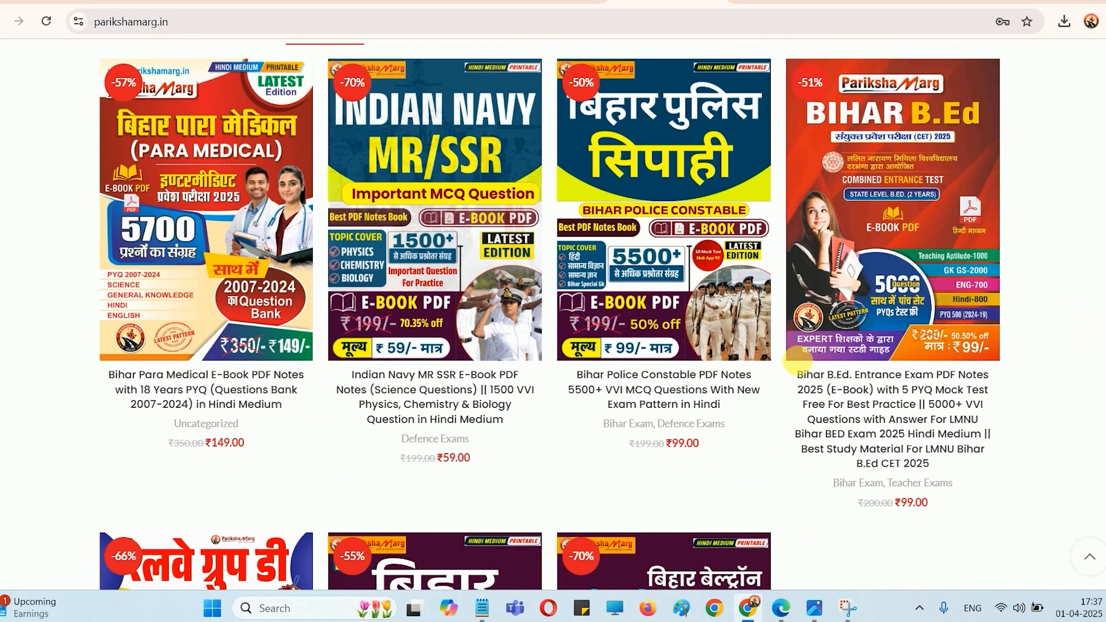
left_click(213, 403)
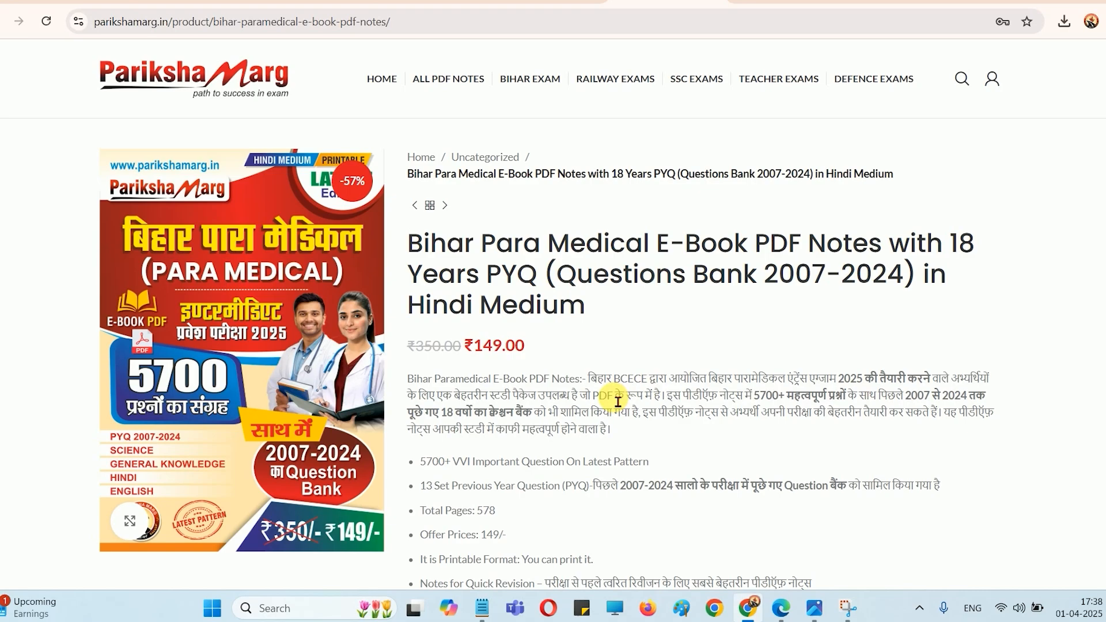
key("alt+Tab")
scroll(692, 345, "down", 2)
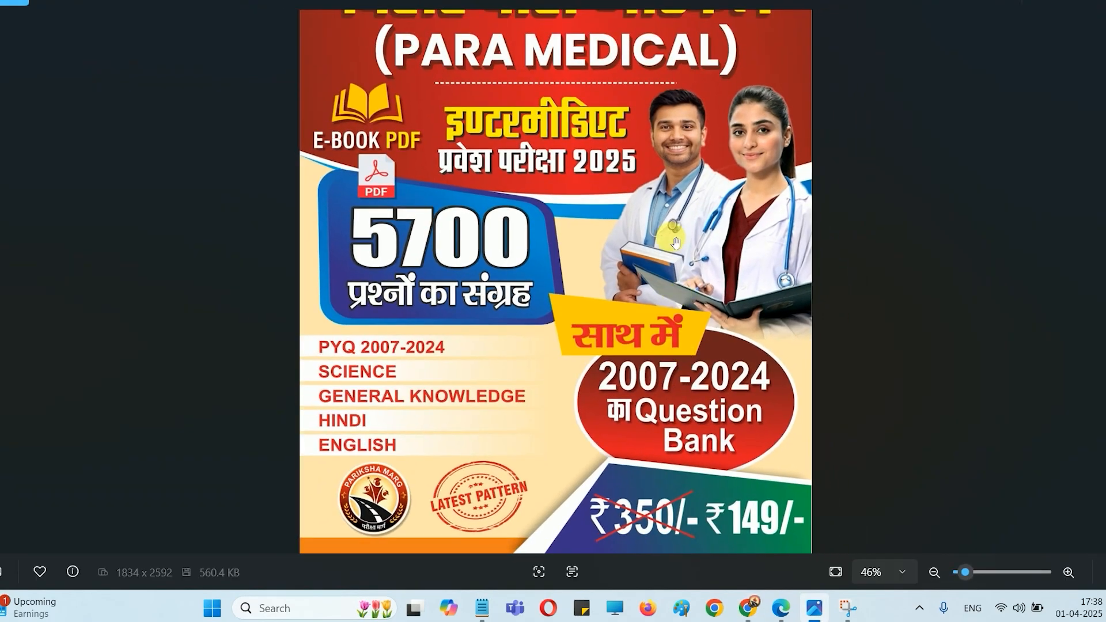
left_click_drag(686, 201, 683, 368)
scroll(683, 305, "down", 1)
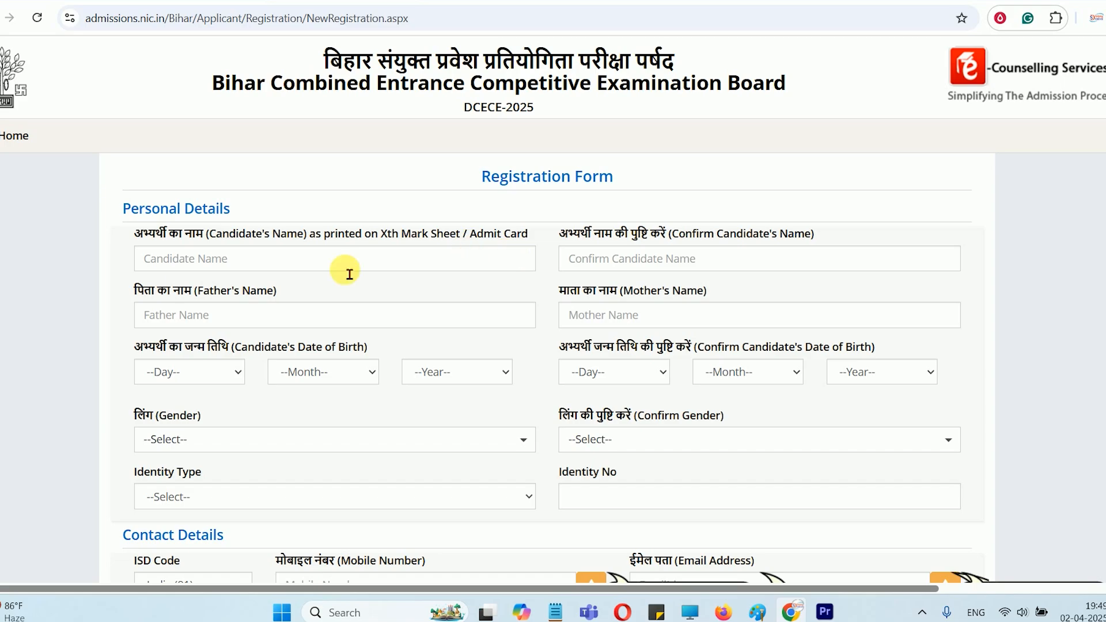
Enter the candidate's full name in both the name and the name confirmation fields of the DCECE-2025 registration form
left_click(191, 271)
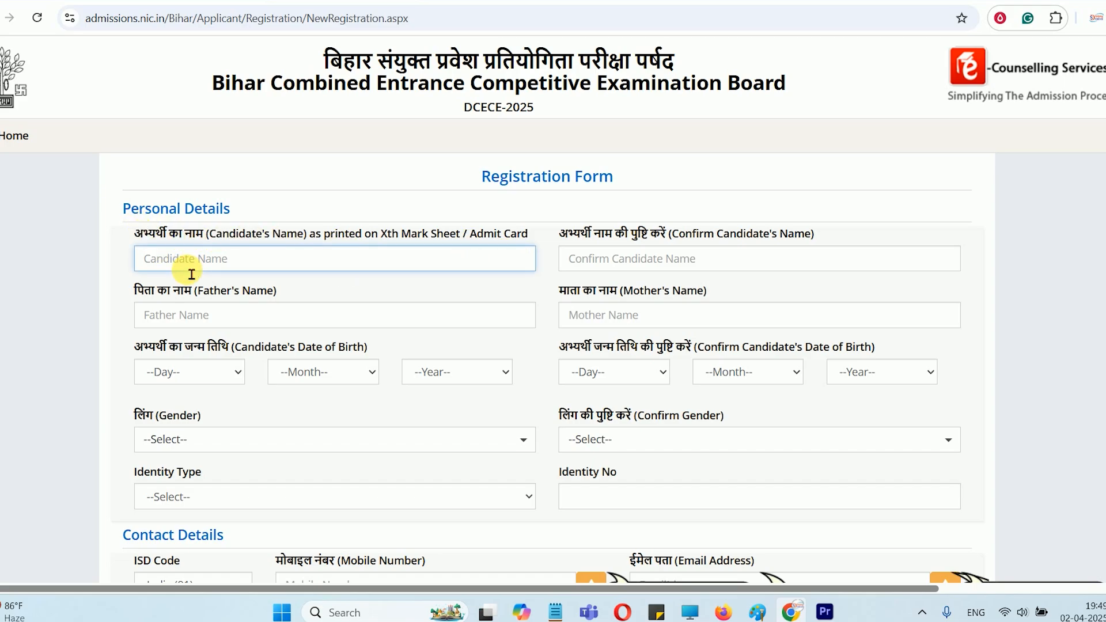
type("DEMO KUMAR")
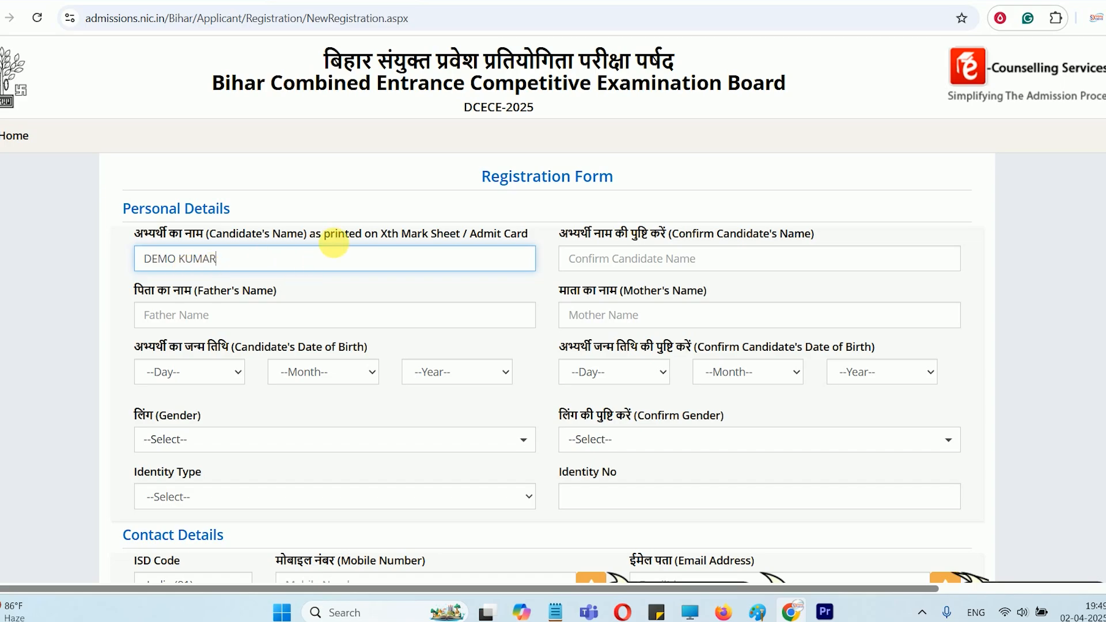
left_click(638, 274)
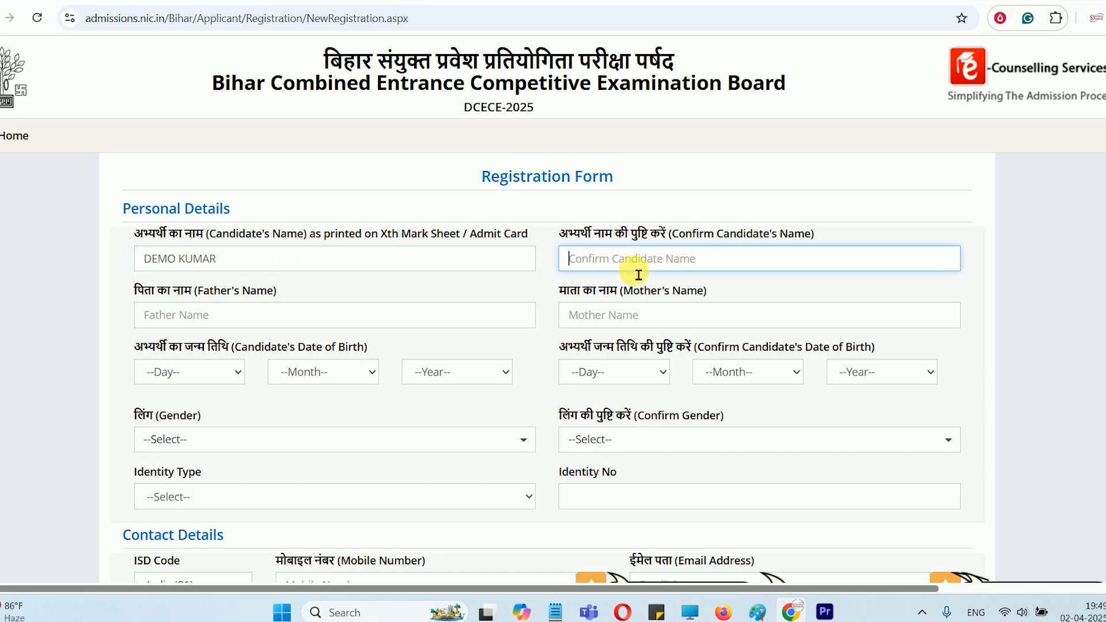
type("DEMO KUMAR")
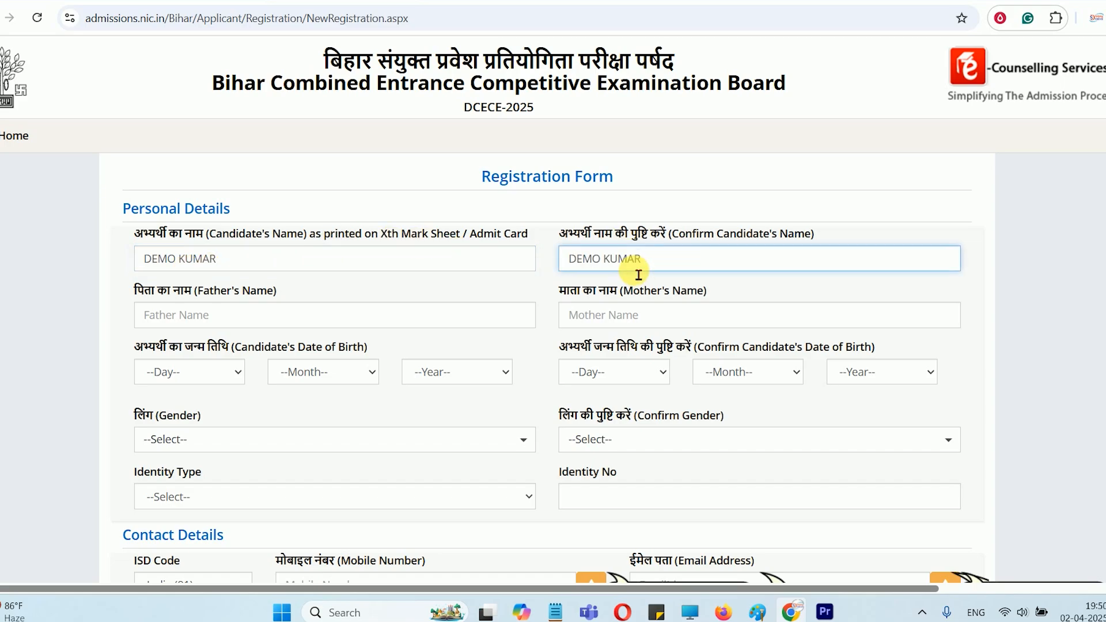
Go over the father's name, mother's name and date of birth fields without filling them in
left_click(231, 318)
left_click(638, 330)
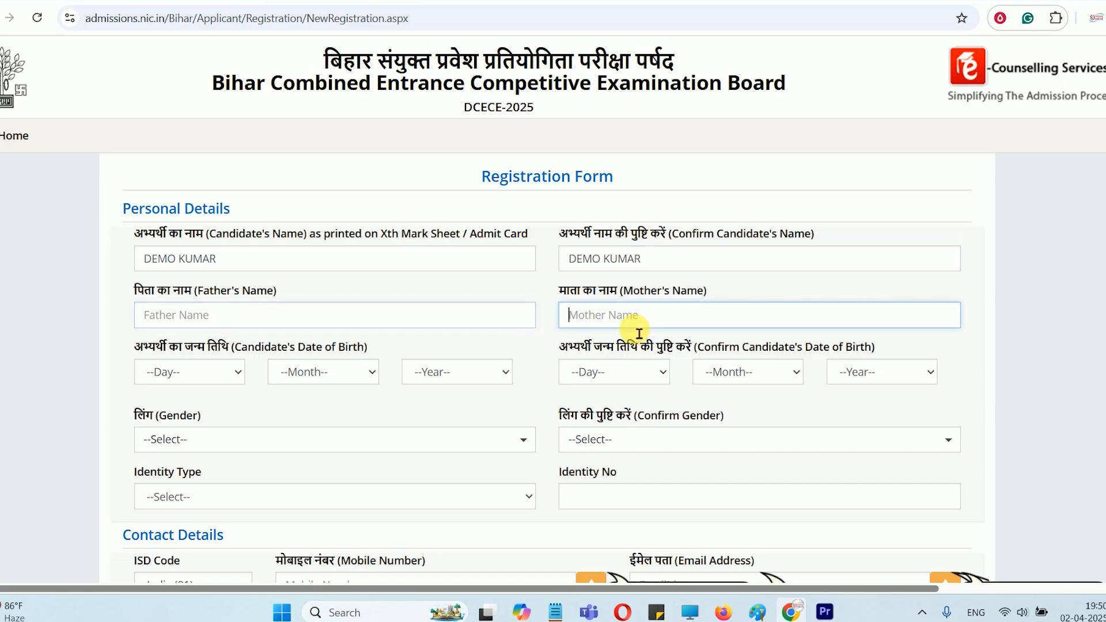
left_click_drag(182, 346, 292, 347)
left_click_drag(627, 347, 691, 347)
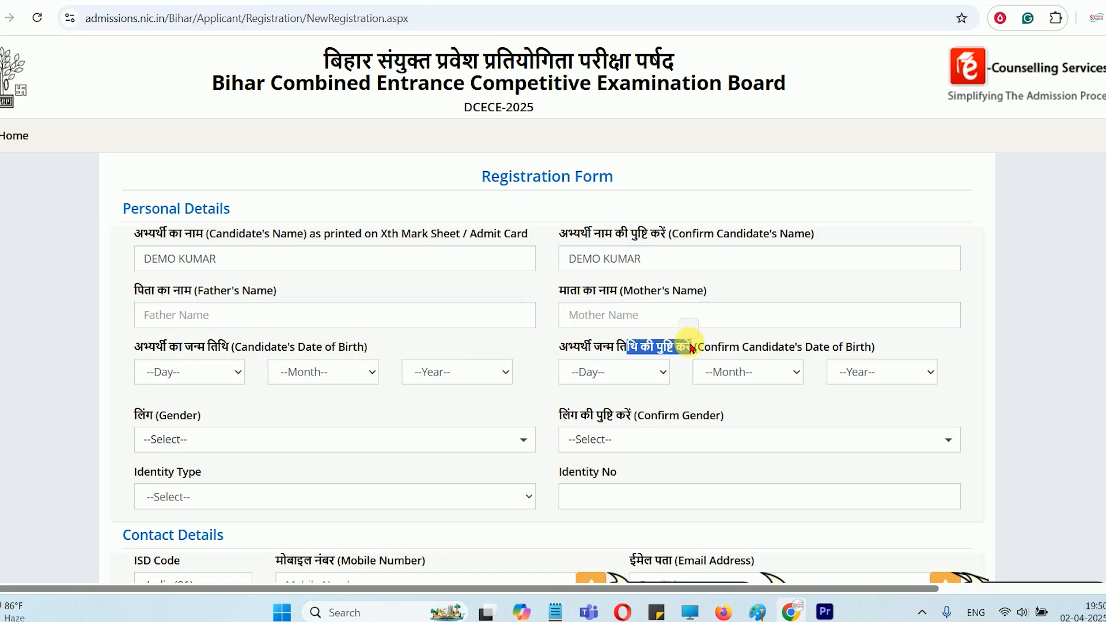
Set both the gender and its confirmation to Male in the personal details
scroll(691, 347, "down", 4)
left_click(190, 210)
left_click(184, 261)
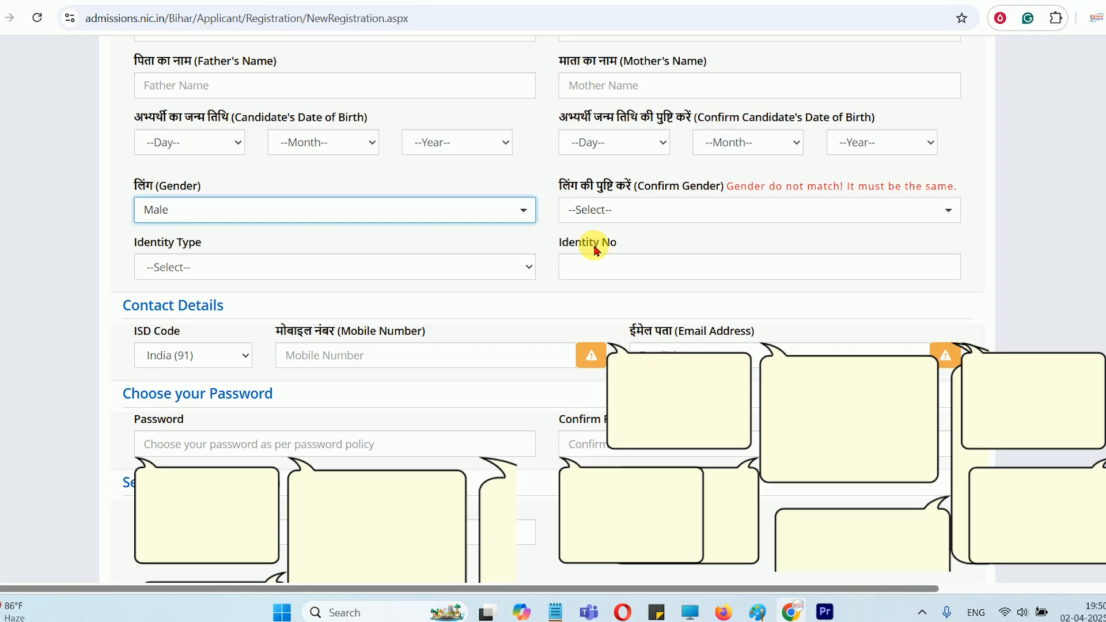
left_click(609, 213)
left_click(633, 262)
Choose Class 10th Roll No. (As printed on Admit Card) as the identity type and go to the roll number field
left_click(207, 265)
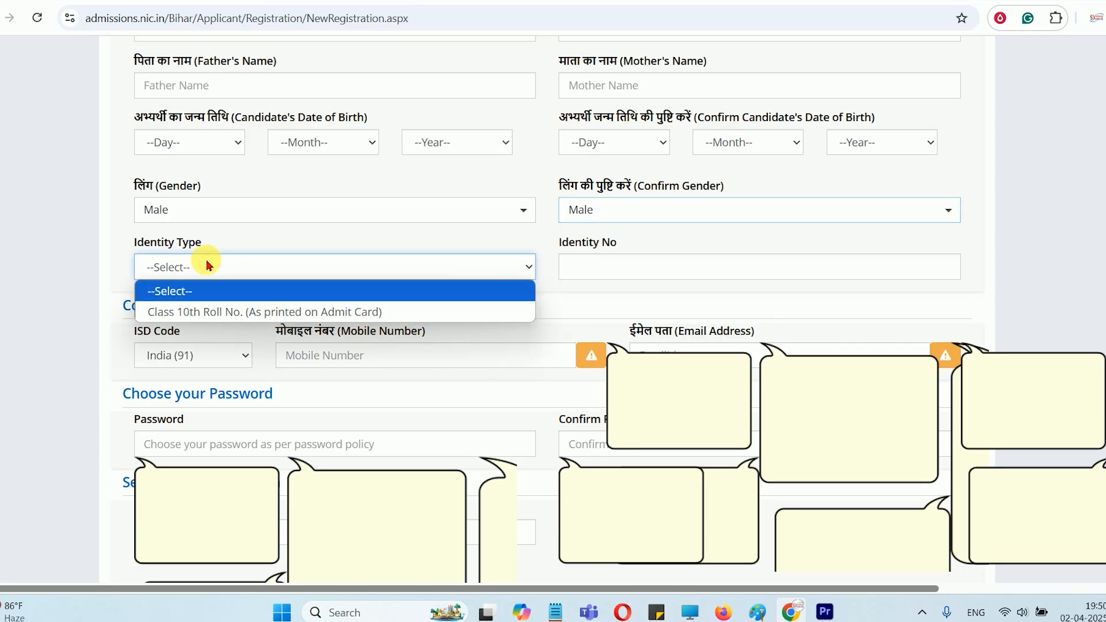
left_click(220, 312)
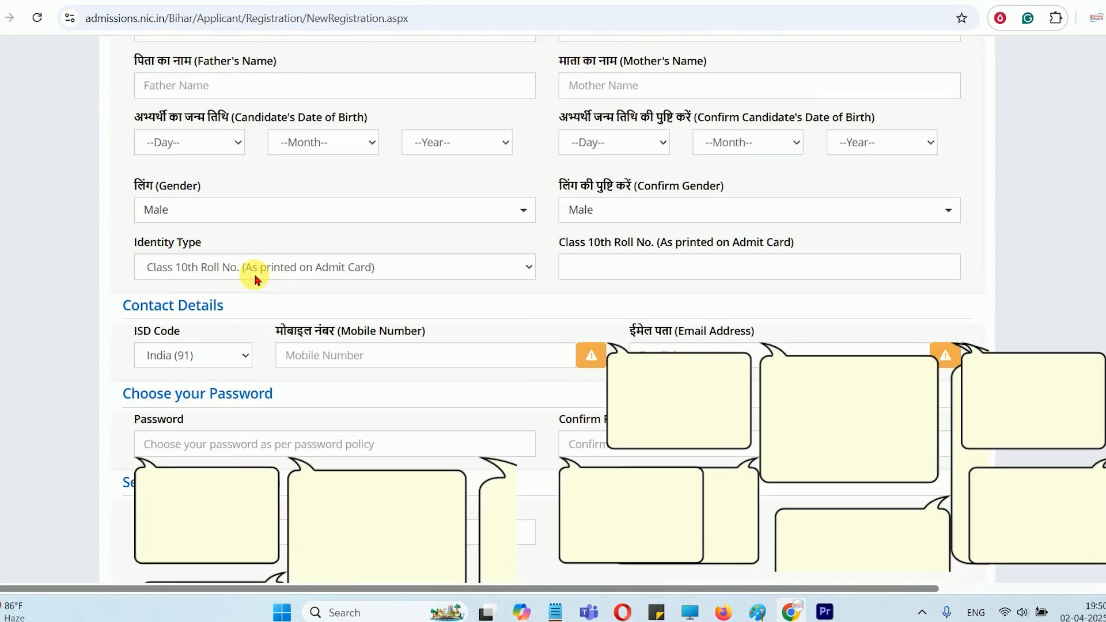
mouse_move(163, 247)
left_mouse_down()
mouse_move(211, 246)
mouse_move(171, 248)
left_mouse_up()
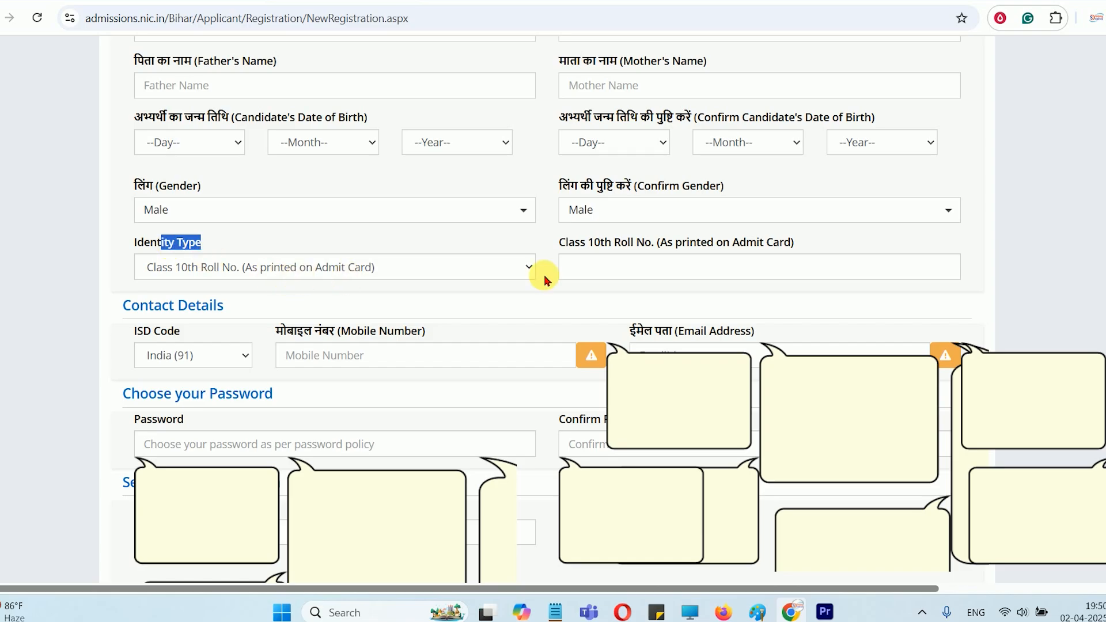
left_click(656, 271)
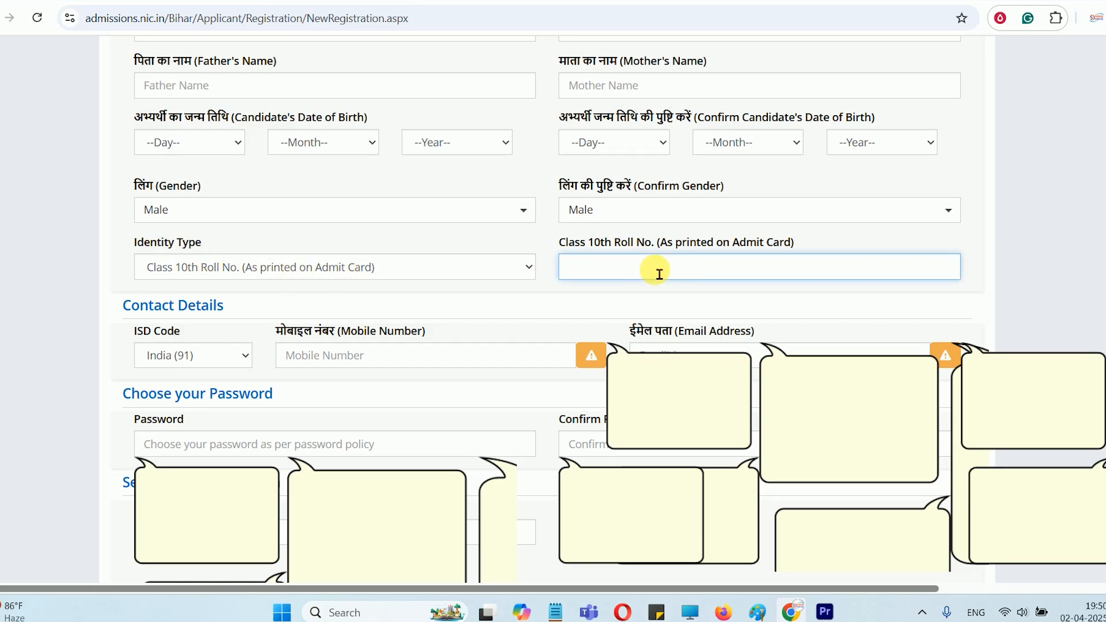
Read the guidance for the mobile number and email address fields in the contact details
left_click(340, 361)
scroll(631, 204, "down", 3)
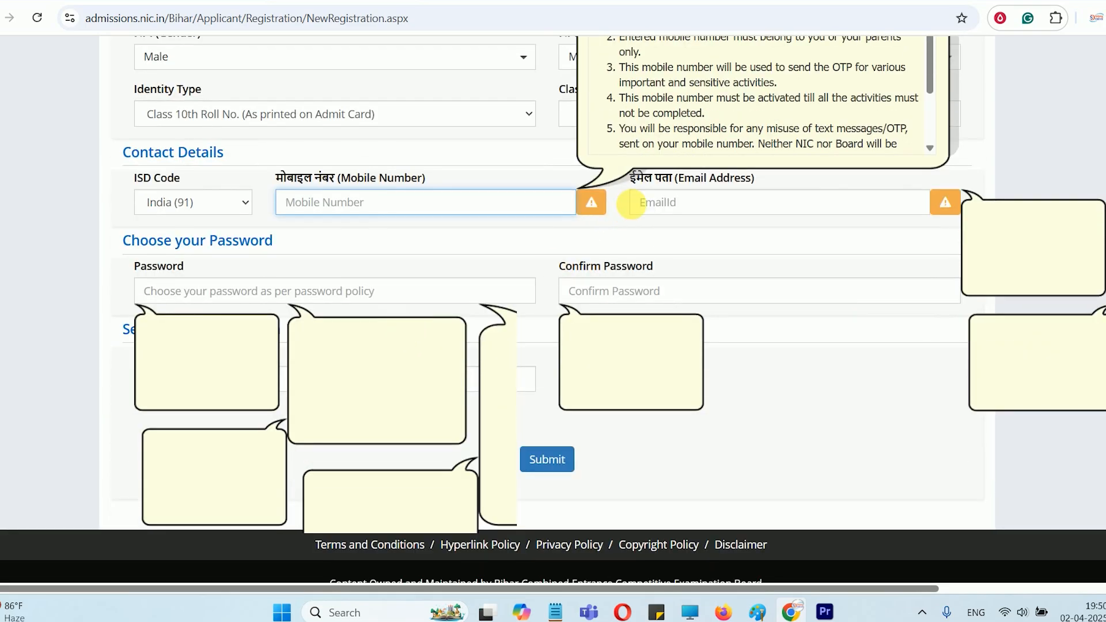
left_click(704, 202)
Examine the password policy, including the allowed length and required character types, and the rule for confirming the password
left_click(194, 296)
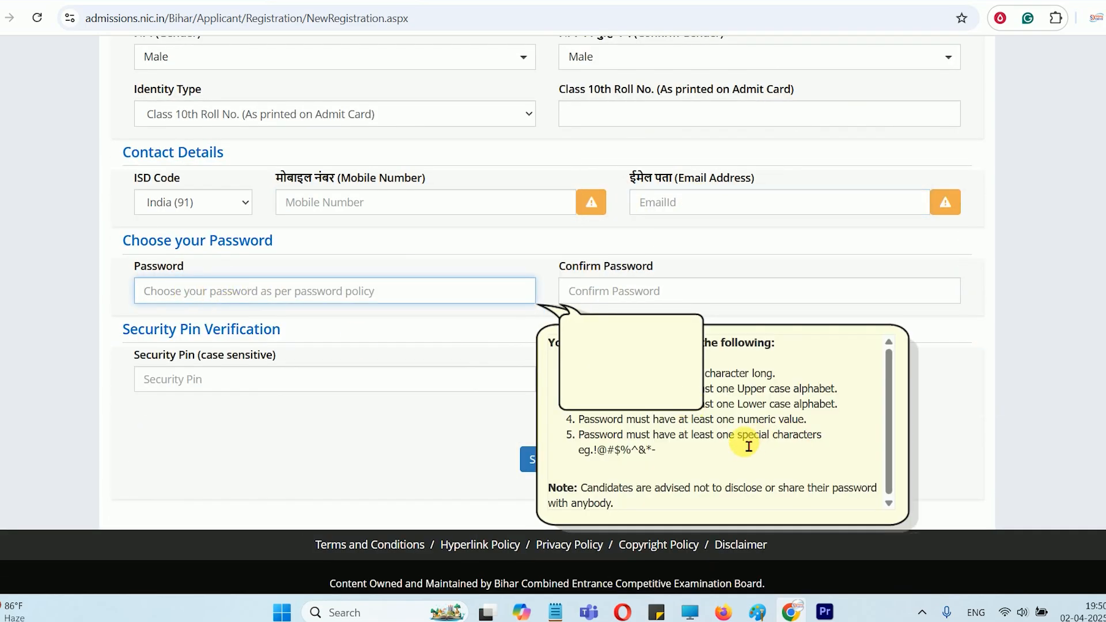
left_click(706, 436)
left_click_drag(717, 391, 769, 419)
left_click(625, 297)
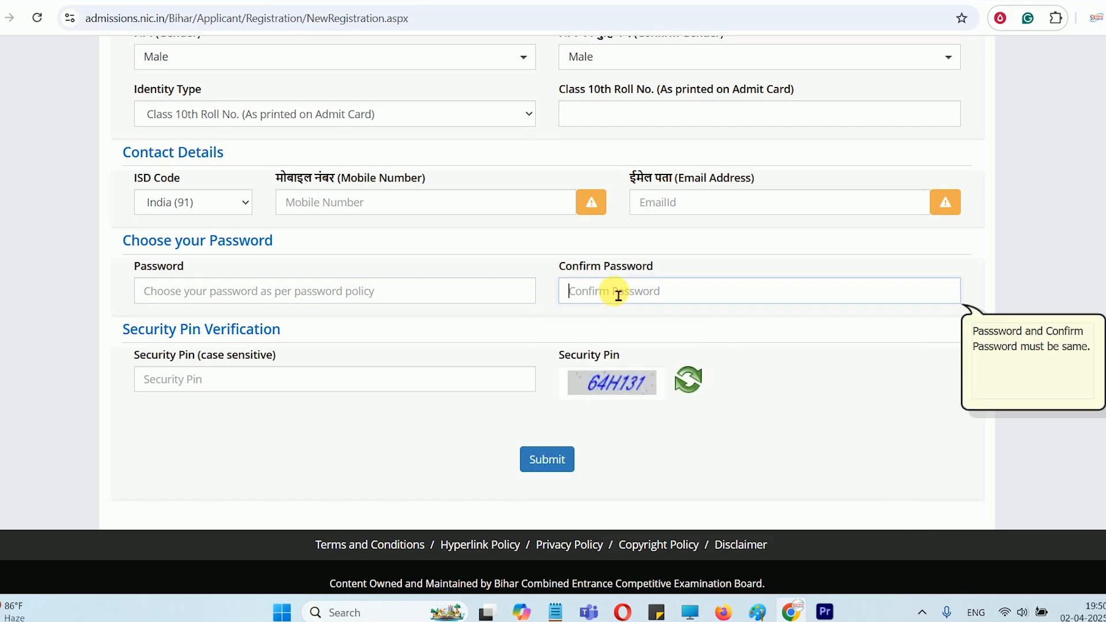
left_click(350, 295)
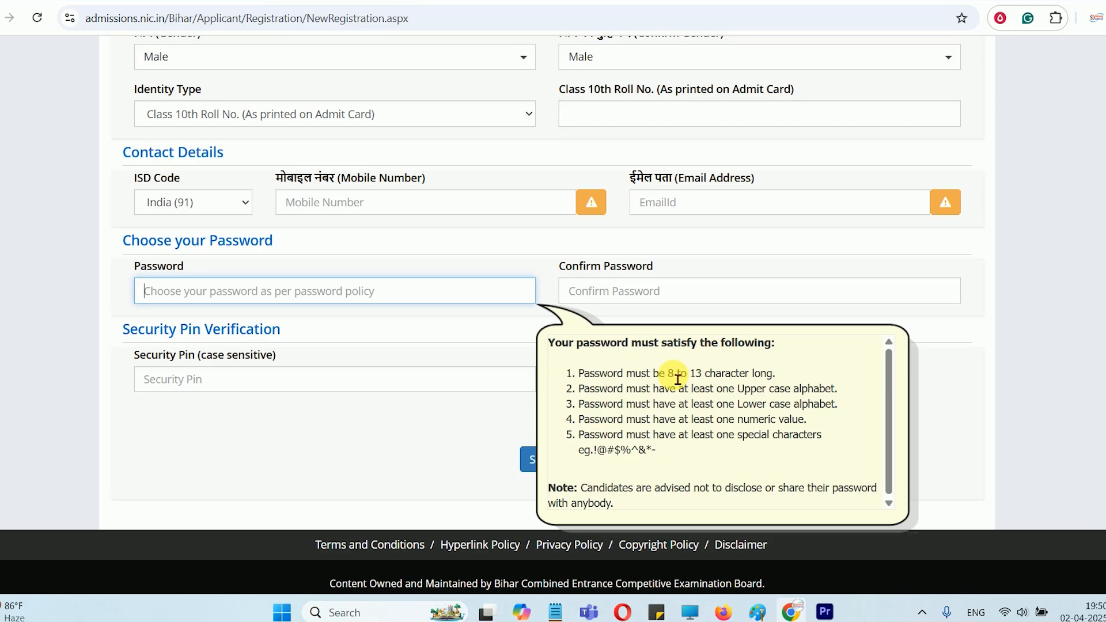
left_click_drag(668, 375, 688, 374)
left_click(620, 290)
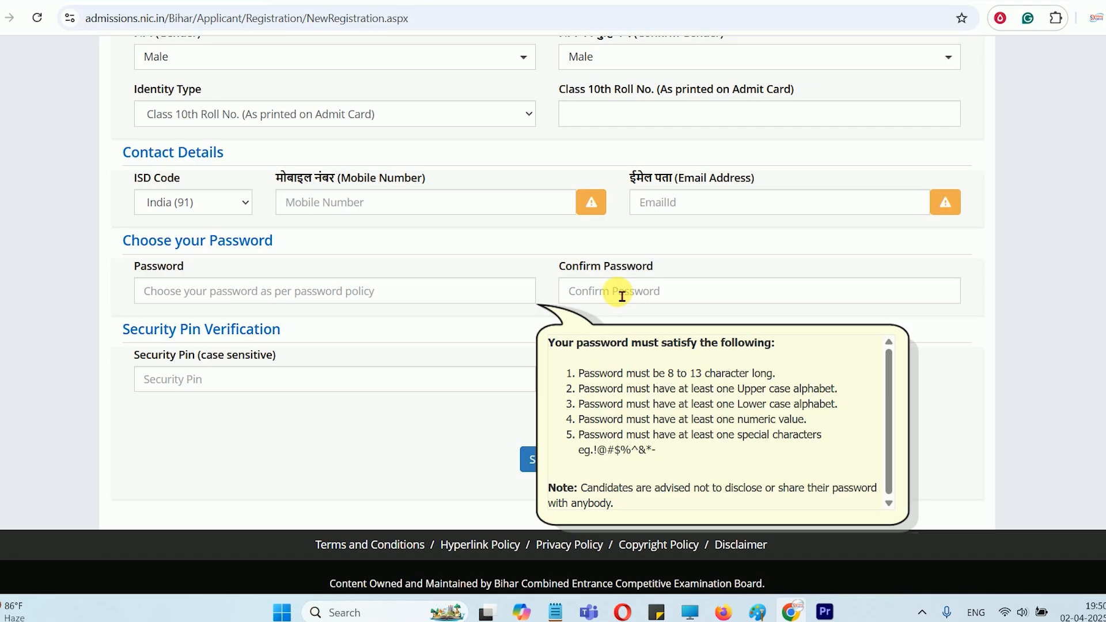
Go through the password and case-sensitive security pin fields, and submit the reviewed registration details for mobile and email verification
left_click(352, 294)
left_click(210, 380)
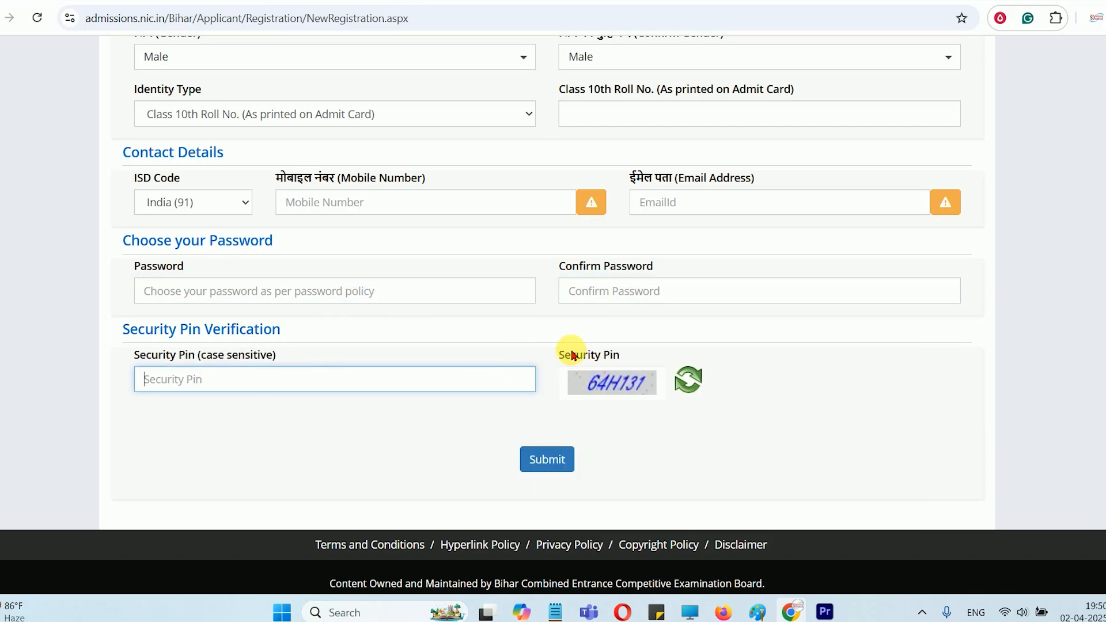
left_click_drag(570, 354, 613, 355)
left_click(221, 379)
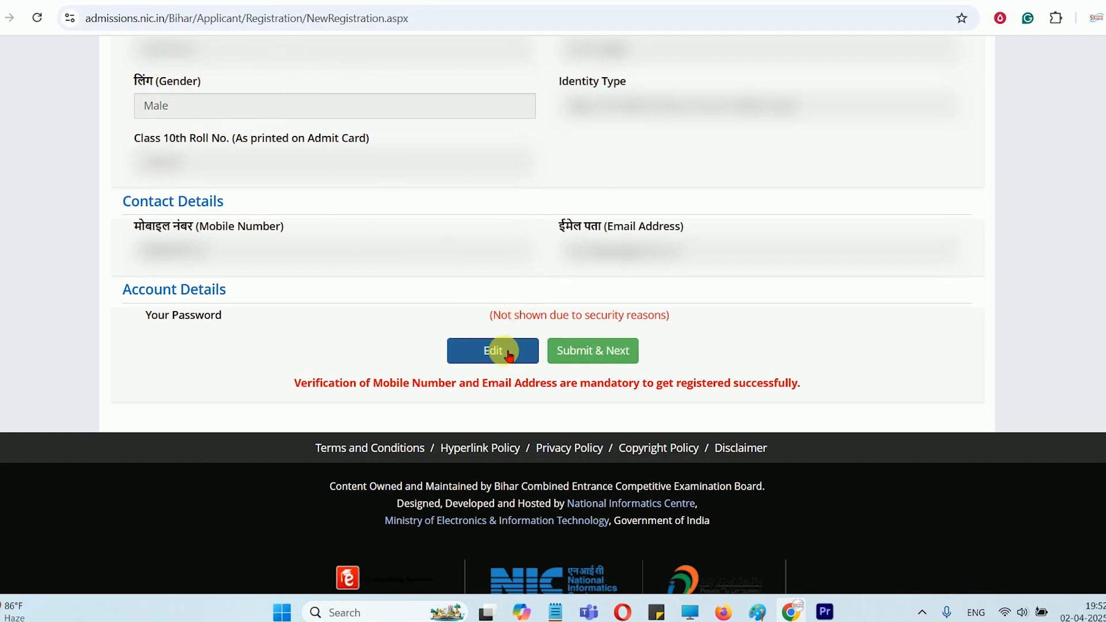
left_click(601, 360)
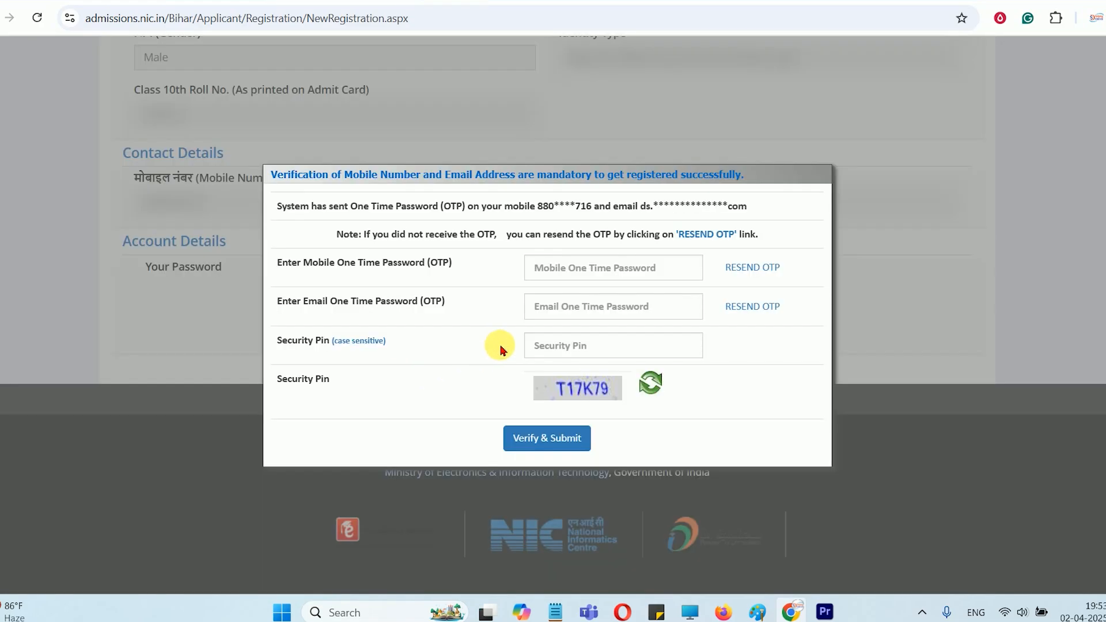
Go through the mobile OTP, email OTP and security pin fields, and submit the verification to complete the registration
left_click(585, 278)
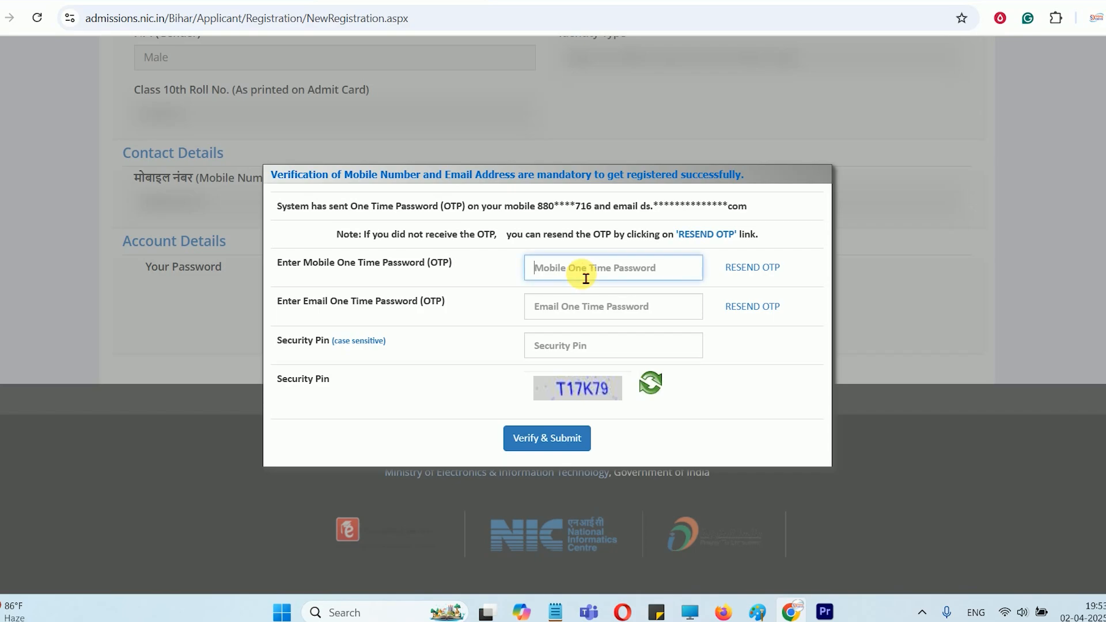
left_click(583, 305)
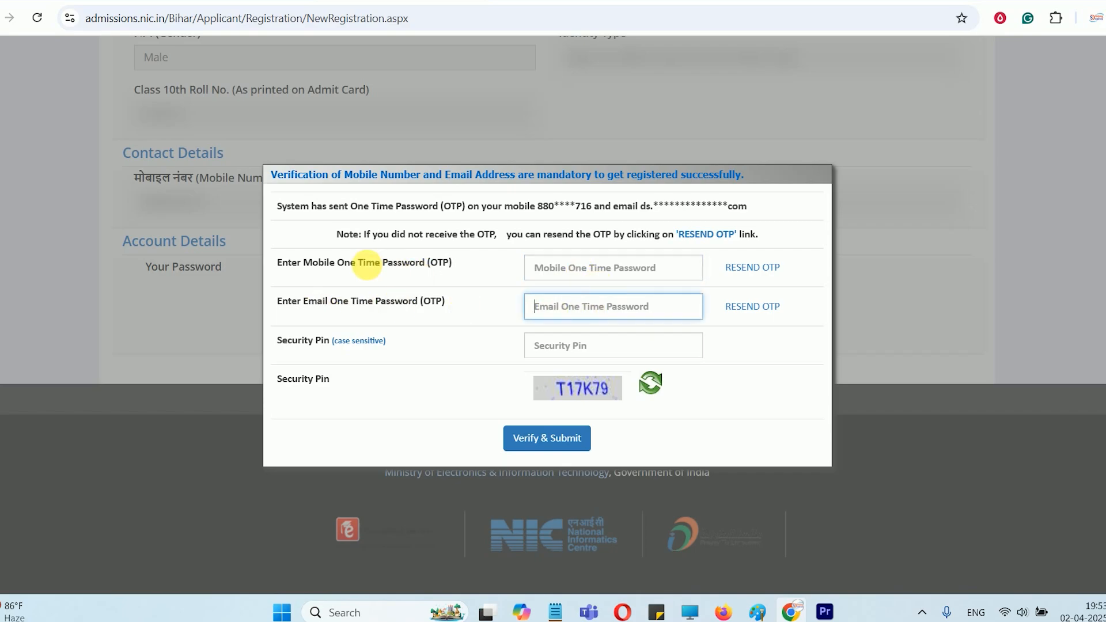
left_click_drag(345, 267, 461, 275)
left_click(608, 279)
left_click_drag(322, 305, 378, 309)
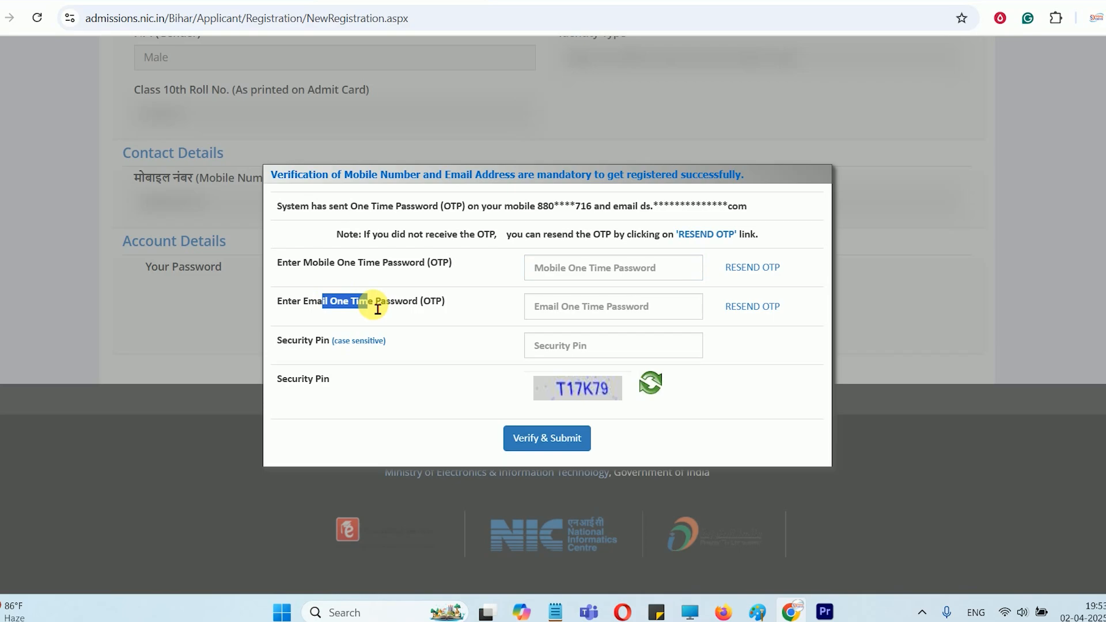
left_click(547, 307)
left_click(567, 354)
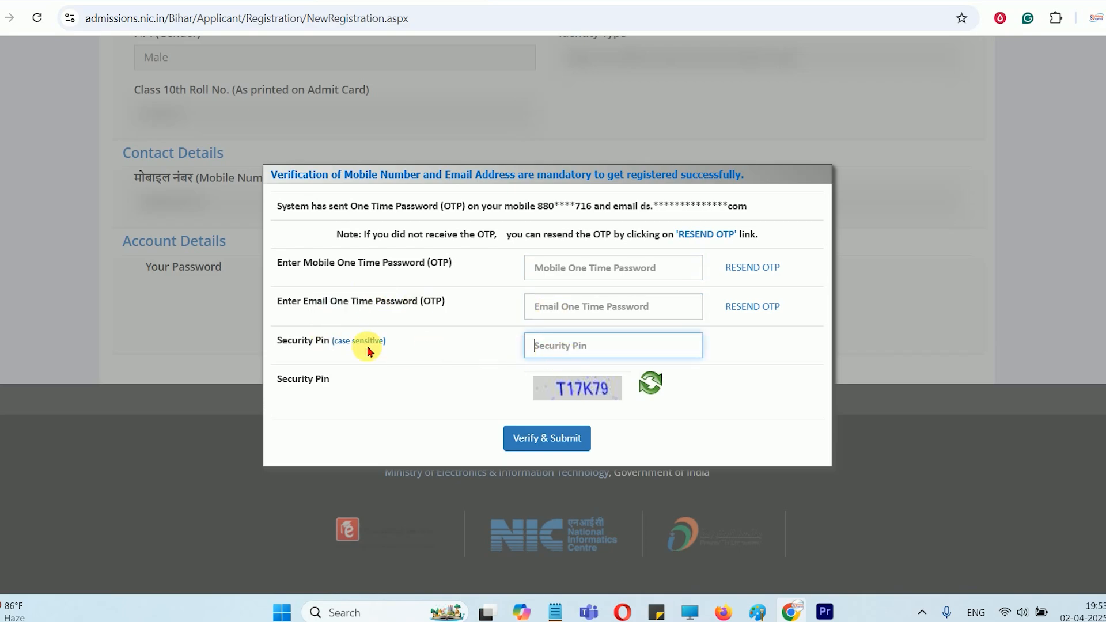
left_click(542, 439)
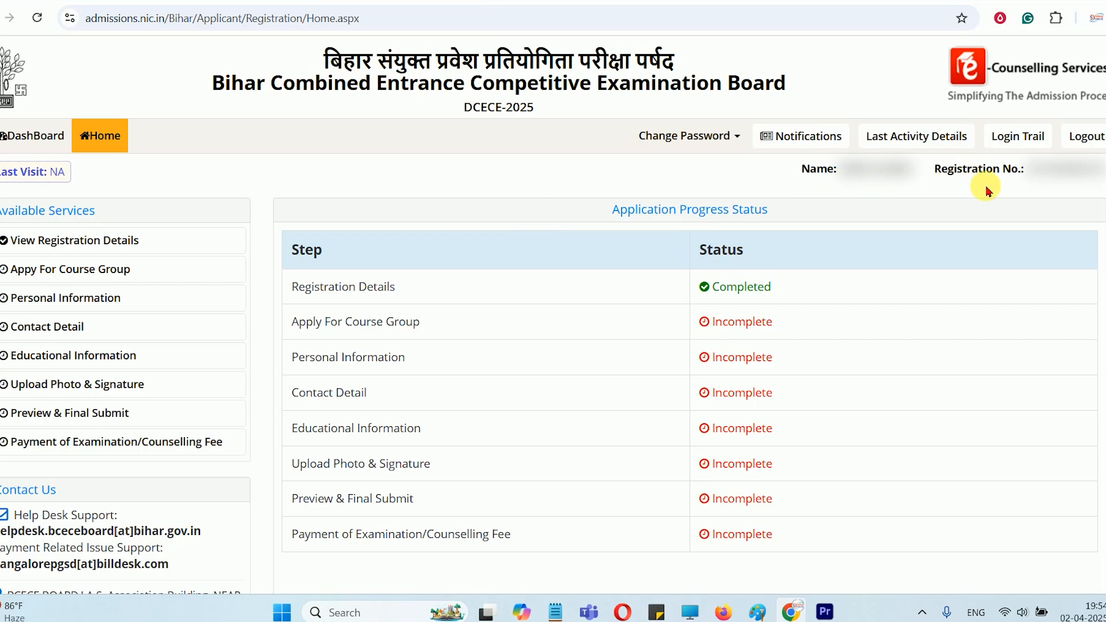
Review the application progress status and open the course group application form
scroll(751, 471, "down", 3)
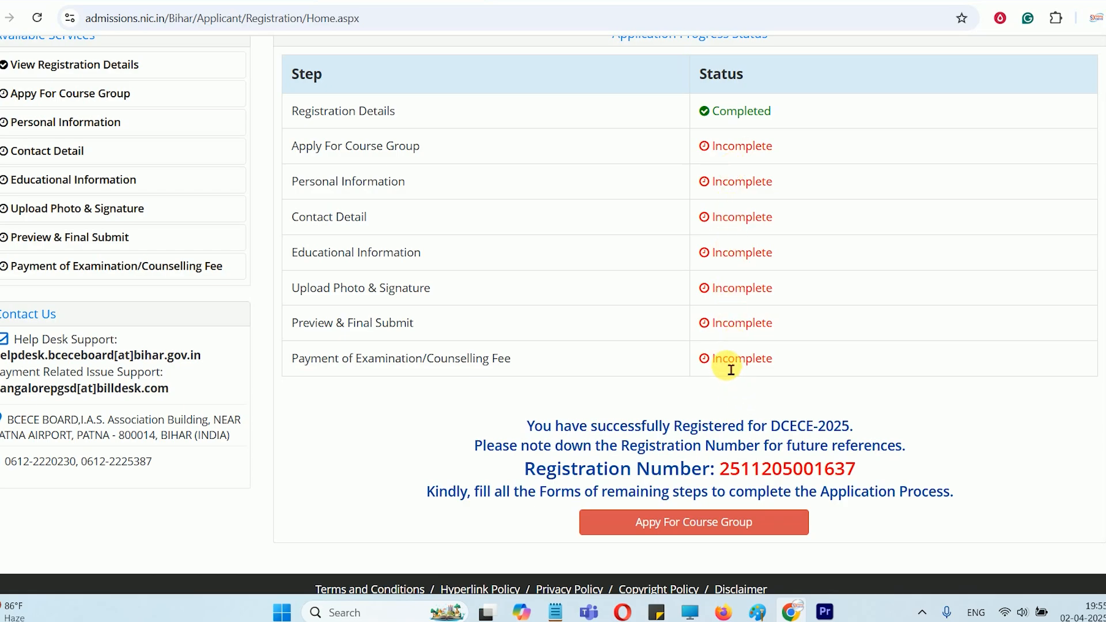
left_click_drag(724, 362, 747, 368)
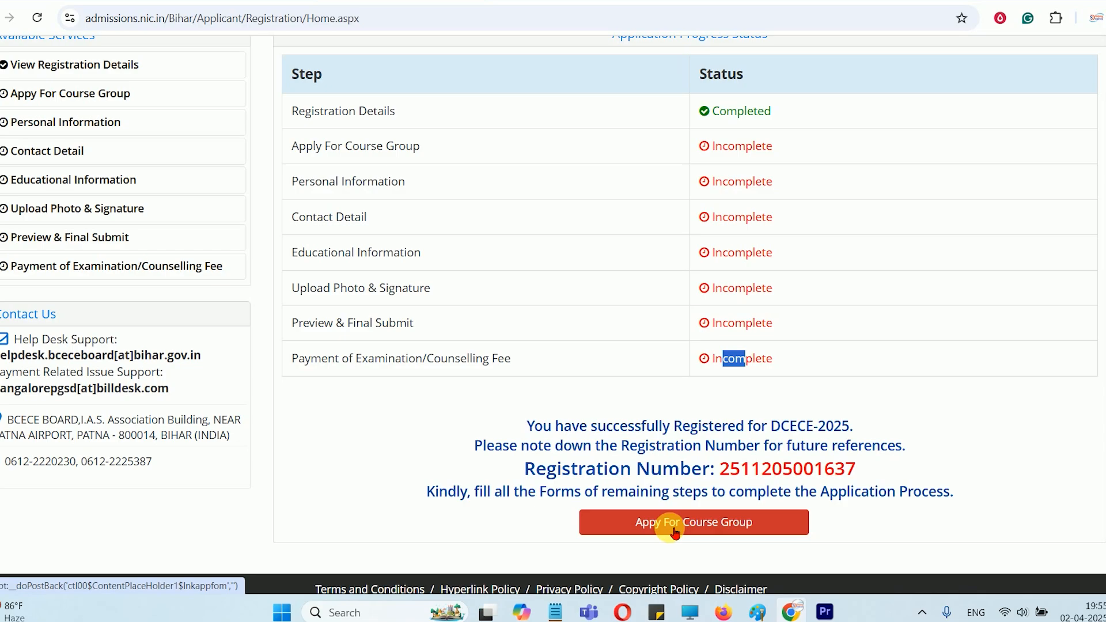
left_click(708, 528)
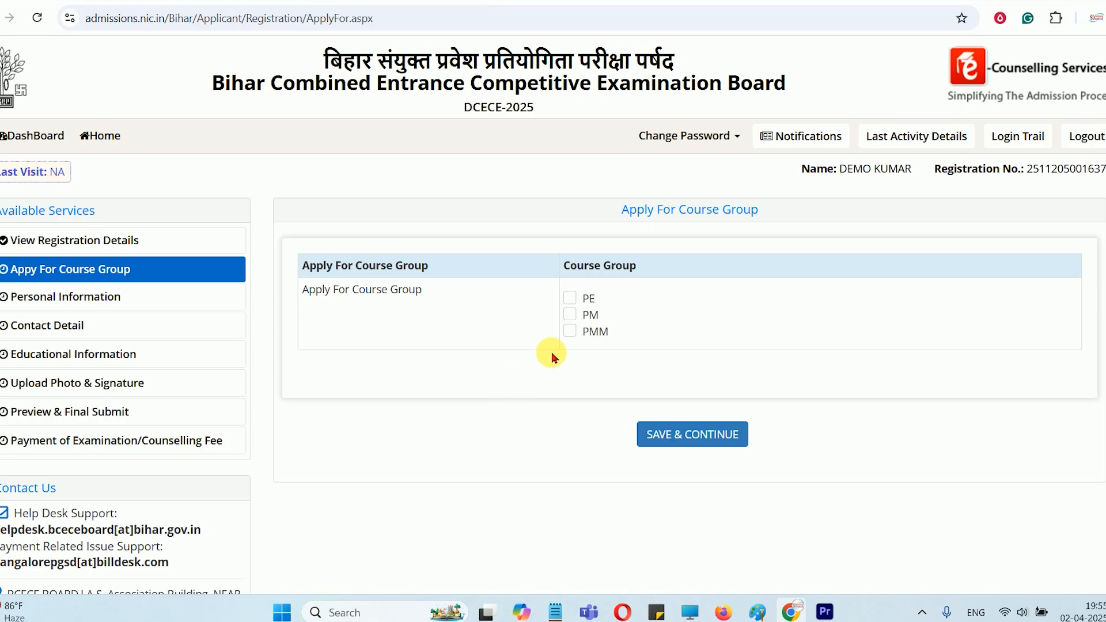
Try different combinations of the PE, PM and PMM course groups, leaving PM selected
left_click(570, 298)
left_click(570, 314)
left_click(572, 334)
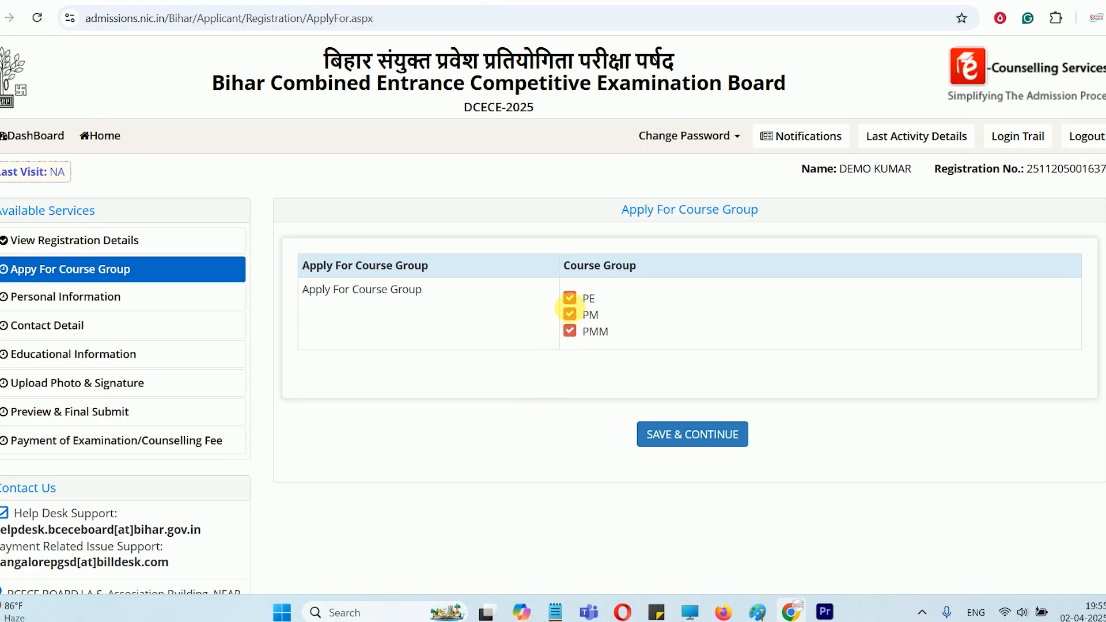
left_click(570, 298)
left_click(570, 315)
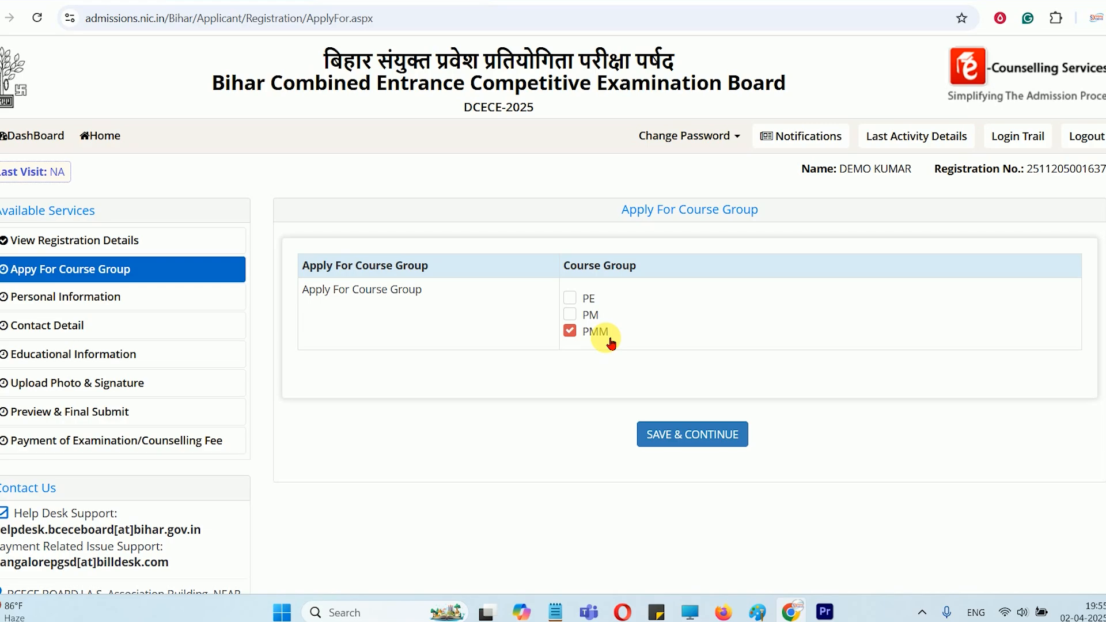
left_click(570, 298)
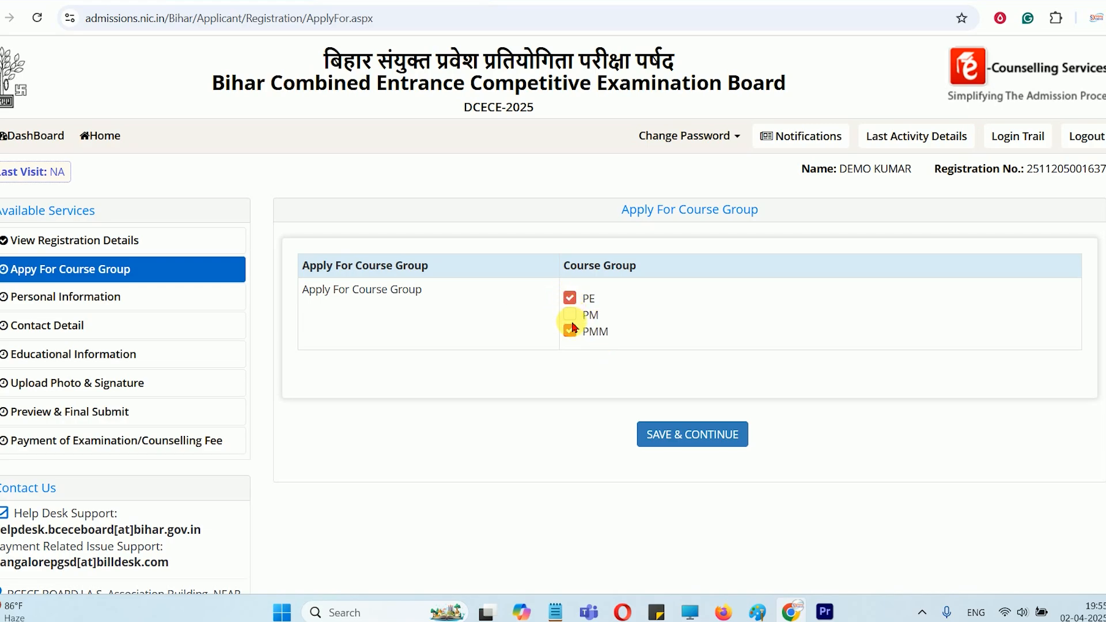
left_click(582, 318)
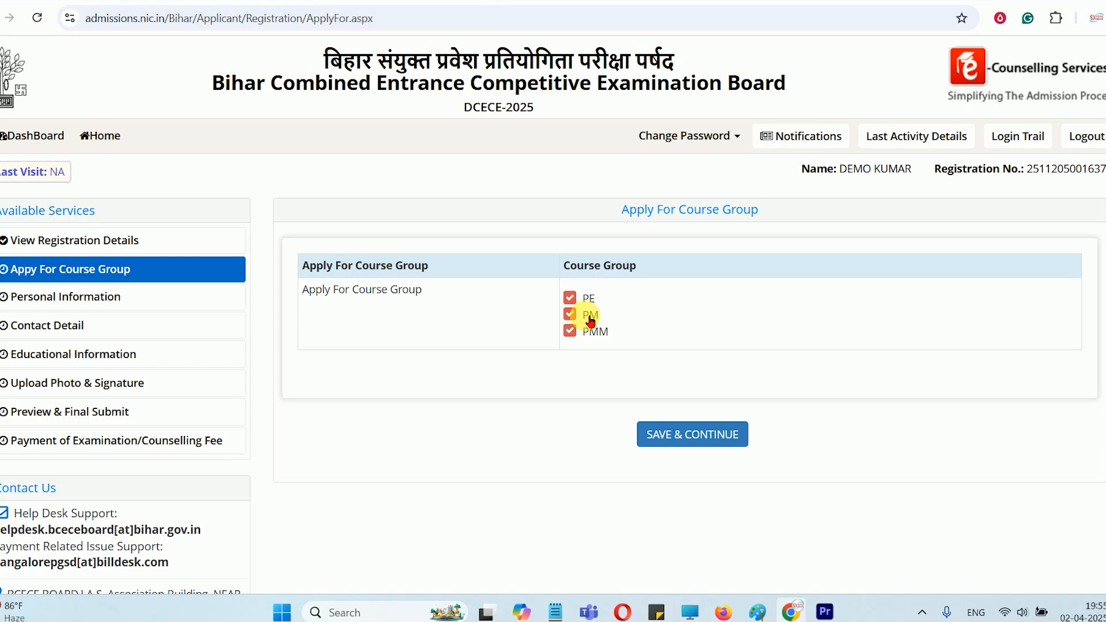
left_click(589, 332)
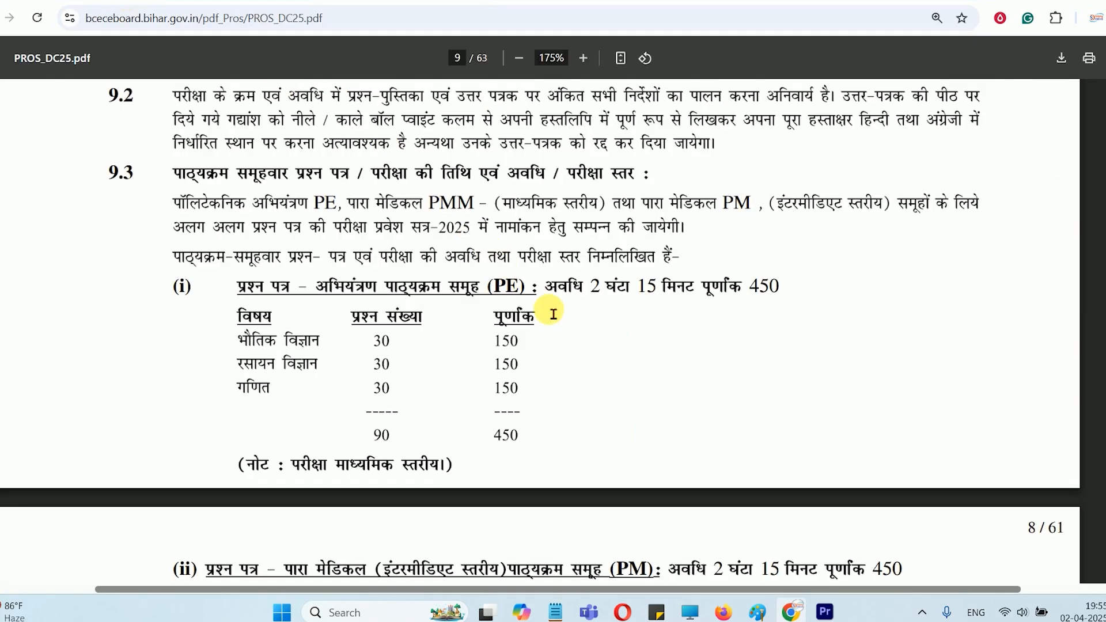
Find section 6 of the PROS_DC25.pdf prospectus and read the courses offered in the intermediate-level para medical group (PM)
scroll(541, 299, "up", 15)
scroll(553, 314, "up", 15)
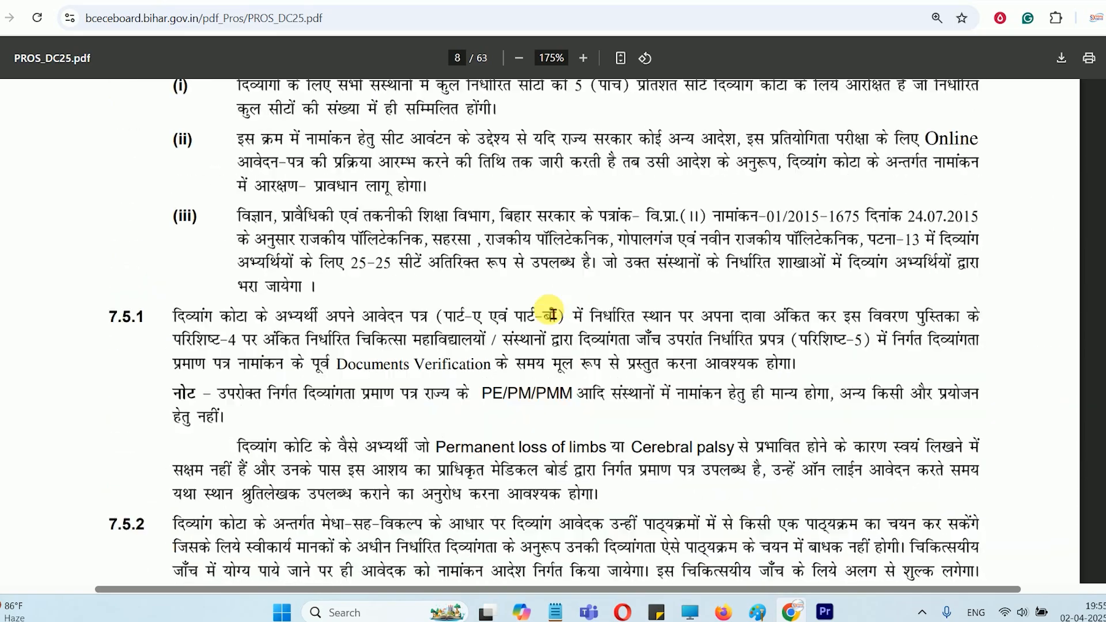
scroll(434, 319, "up", 15)
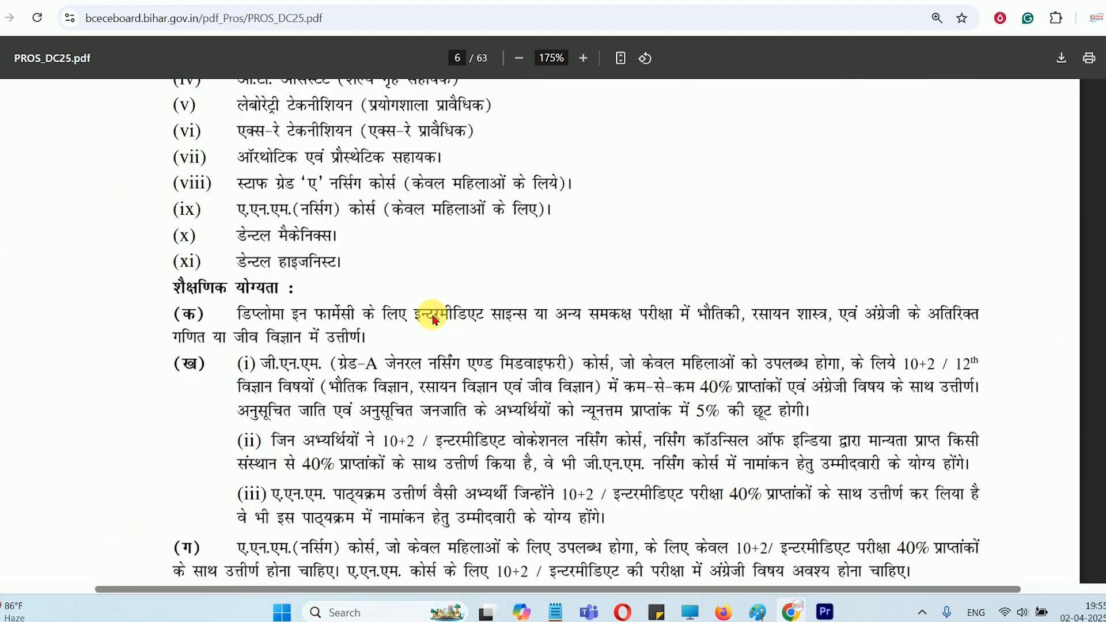
scroll(434, 320, "up", 5)
left_click_drag(511, 153, 542, 160)
left_click(542, 159)
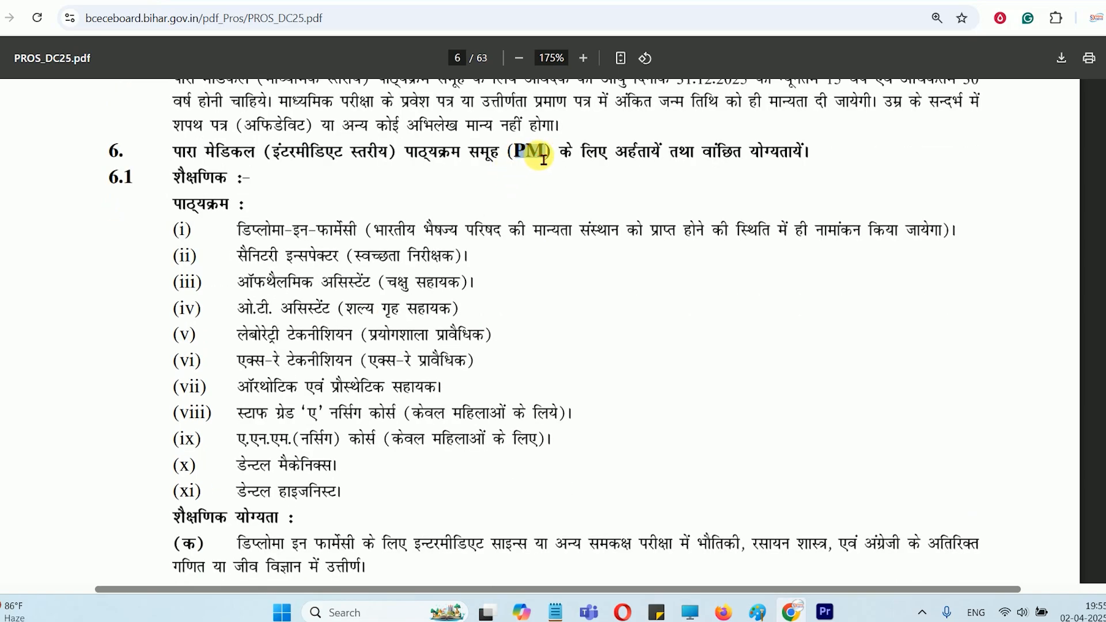
scroll(251, 219, "down", 2)
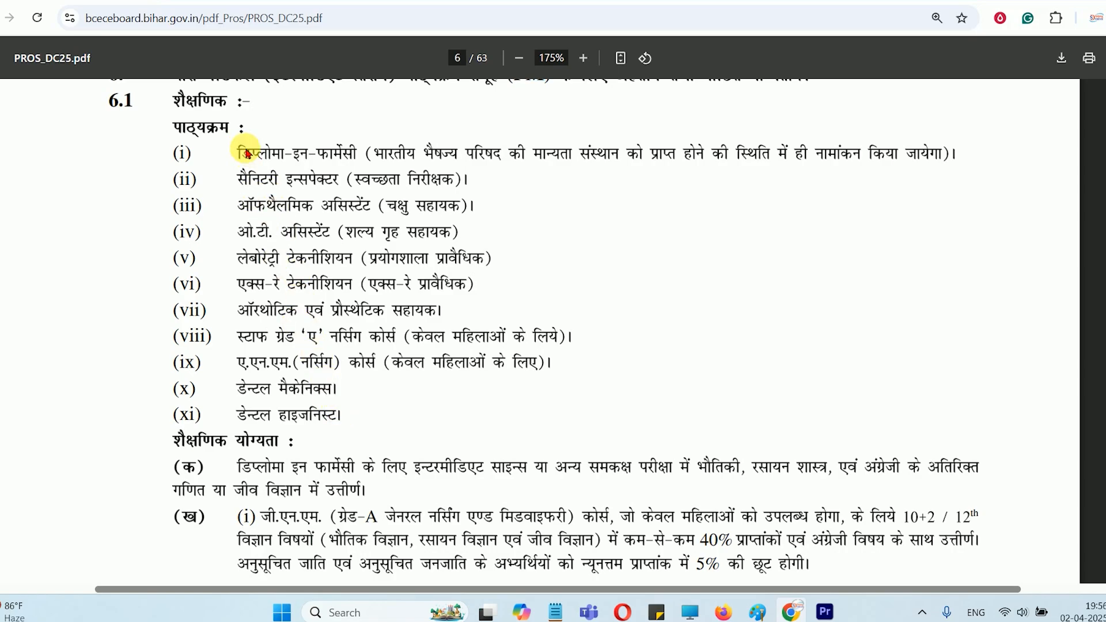
Examine the prospectus sections on eligibility and qualifications for the polytechnic (PE) and matric-level para medical (PMM) groups
scroll(287, 257, "up", 10)
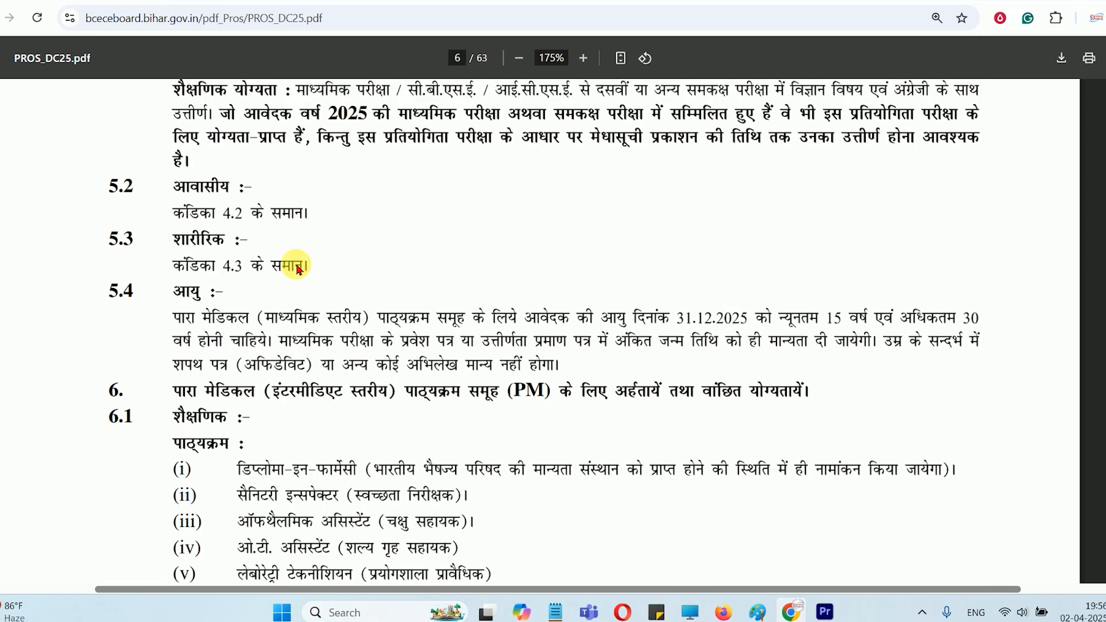
scroll(299, 269, "up", 8)
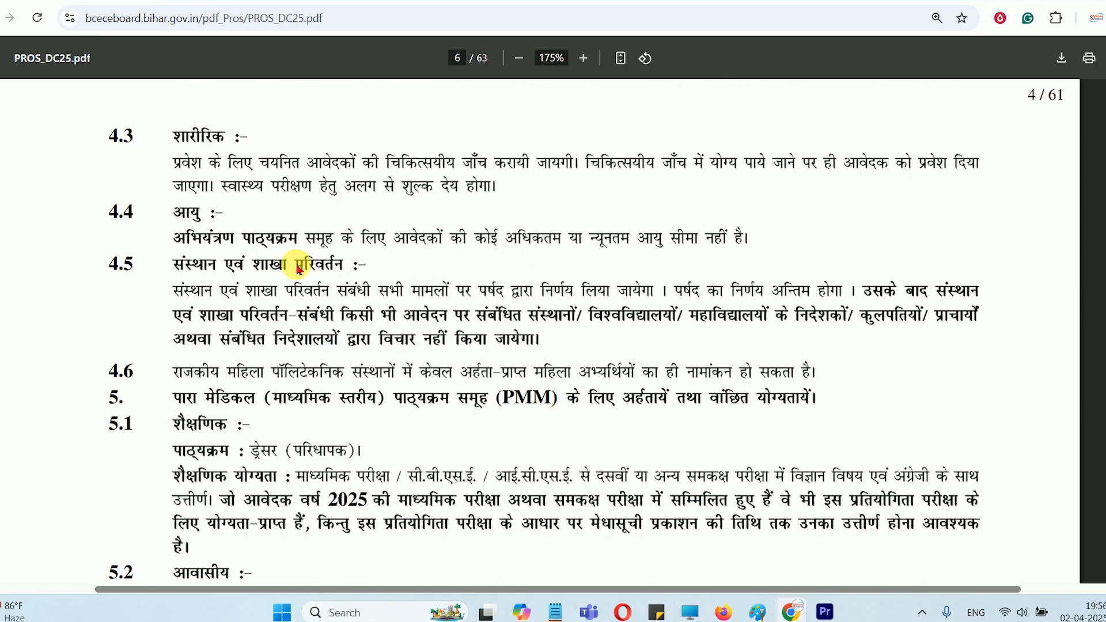
scroll(309, 276, "up", 4)
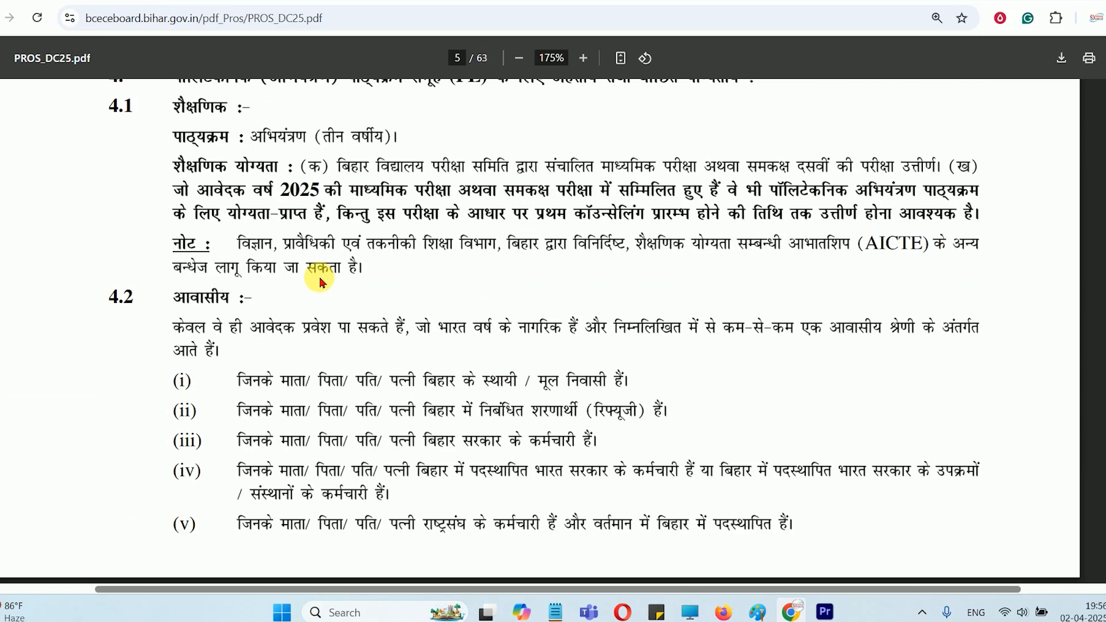
scroll(323, 277, "up", 3)
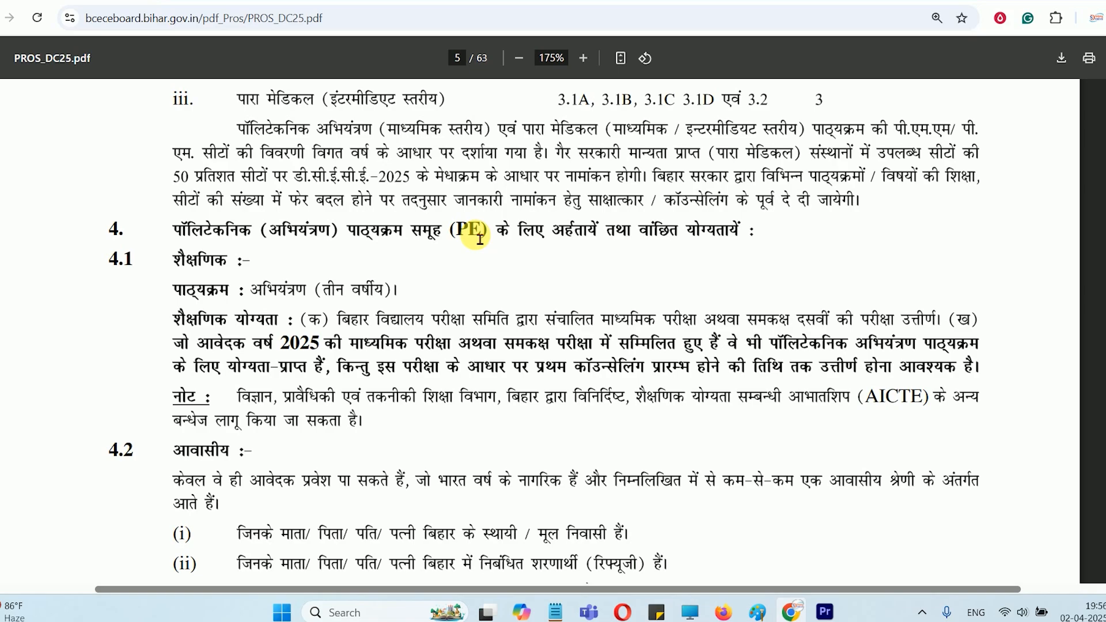
scroll(480, 238, "down", 9)
scroll(428, 284, "down", 5)
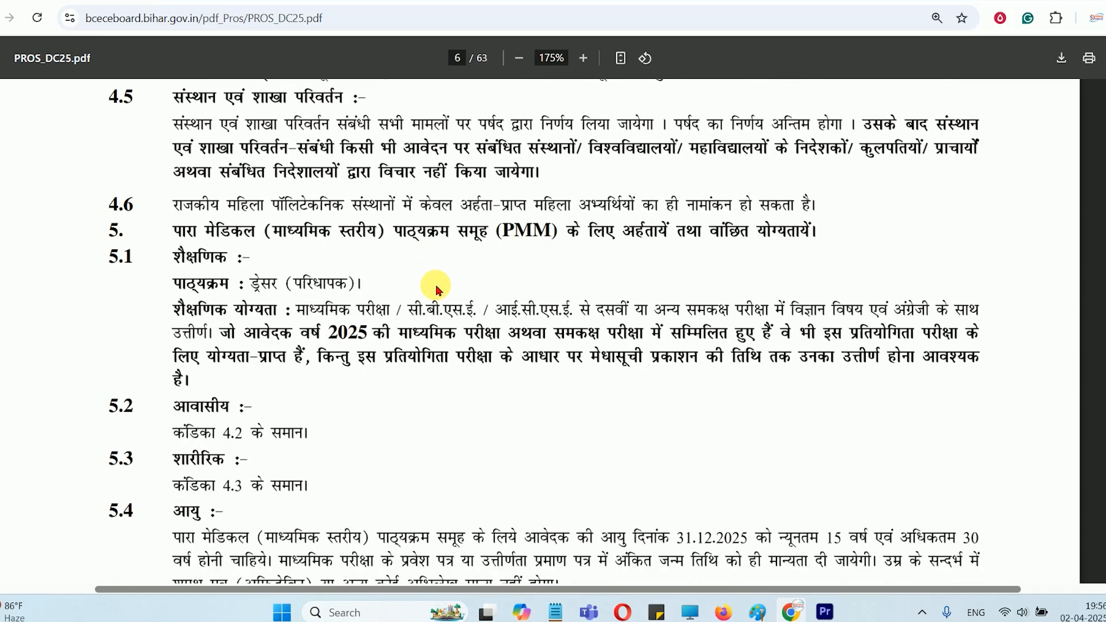
left_click_drag(500, 233, 554, 241)
left_click(553, 241)
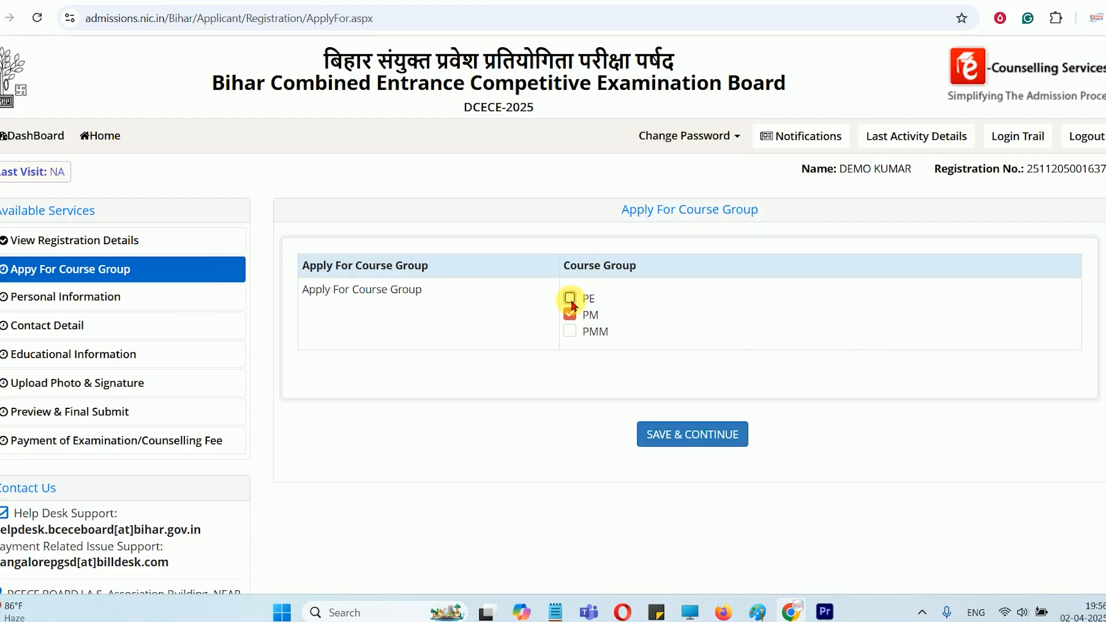
Select the PMM course group in addition to PM, and save the choice to continue to the personal information
left_click(569, 332)
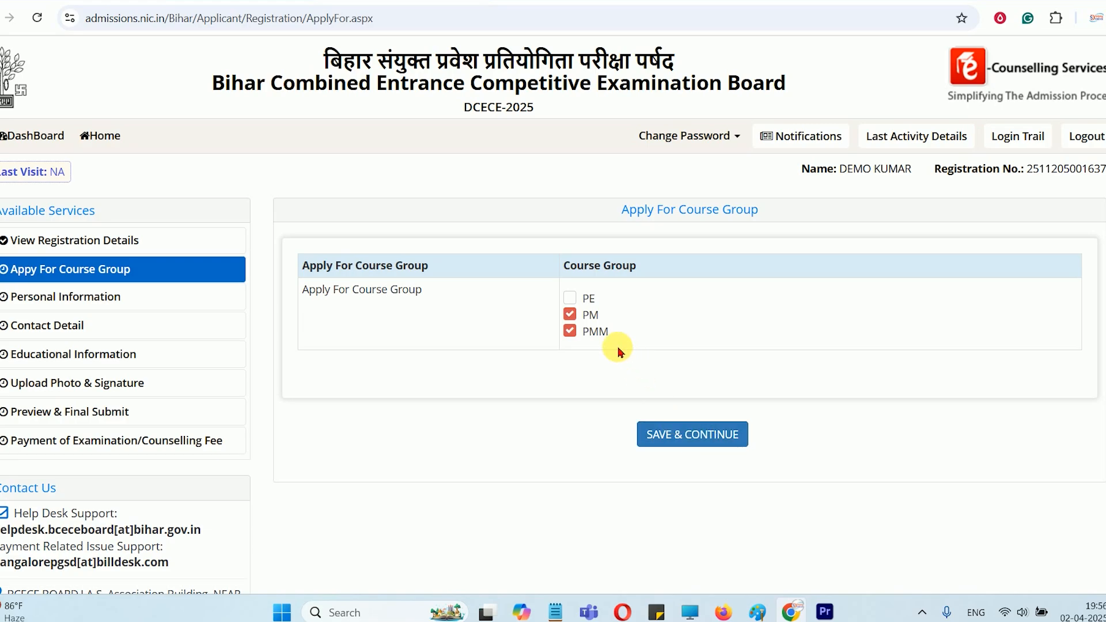
left_click(575, 334)
left_click(572, 333)
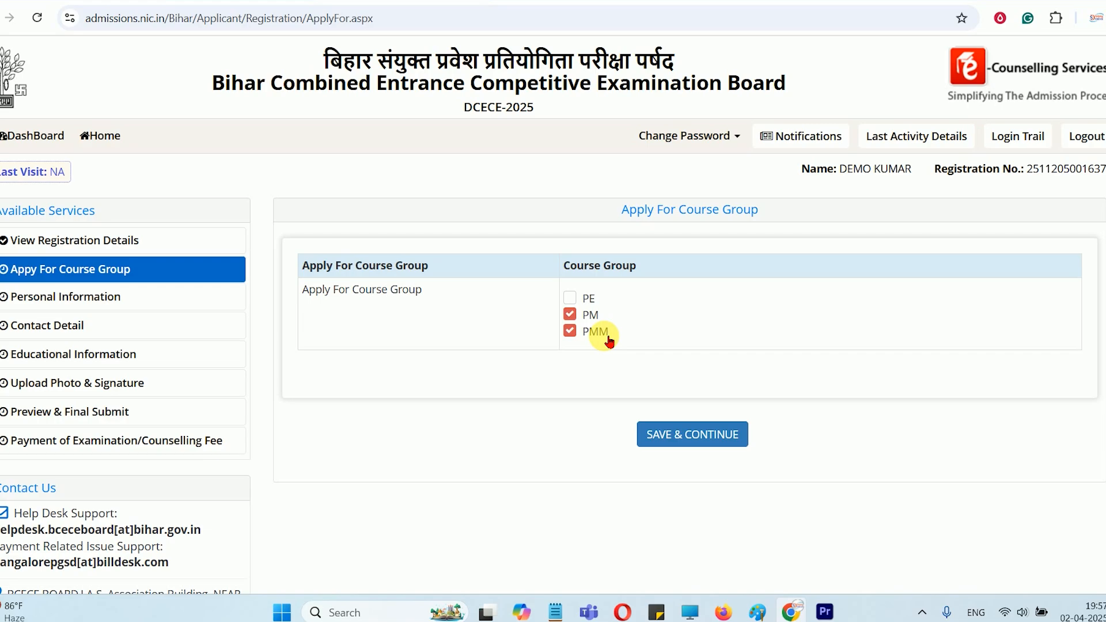
left_click(696, 434)
left_click(611, 113)
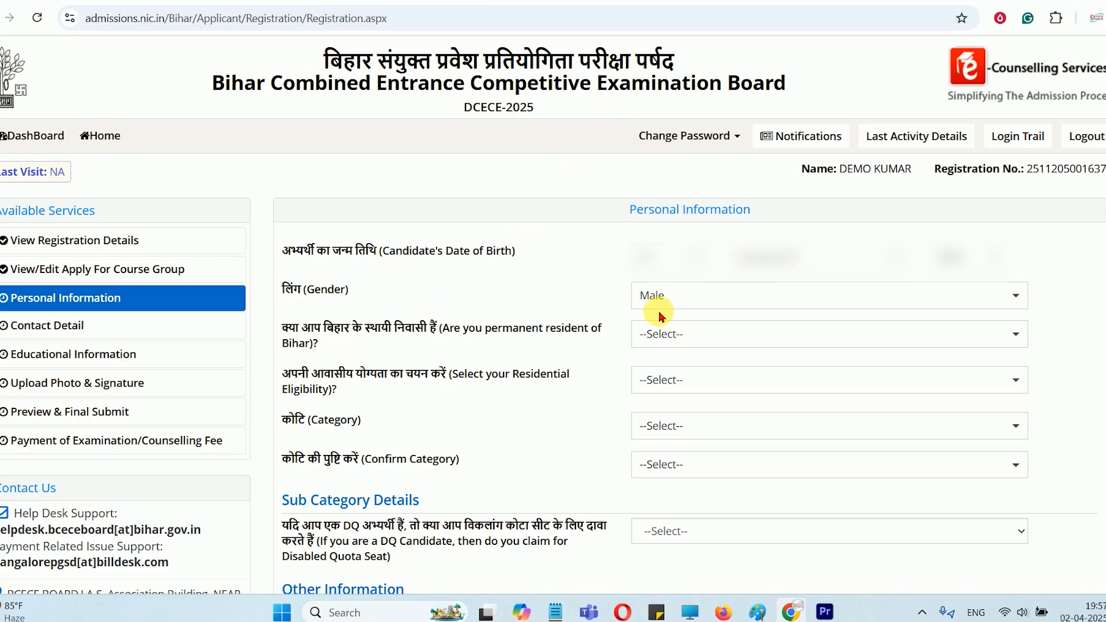
Set permanent resident of Bihar to Yes and the residential eligibility to माता / पिता / पति / पत्नी बिहार के स्थायी / मूल निवासी है।
left_click_drag(326, 328, 449, 329)
left_click(711, 331)
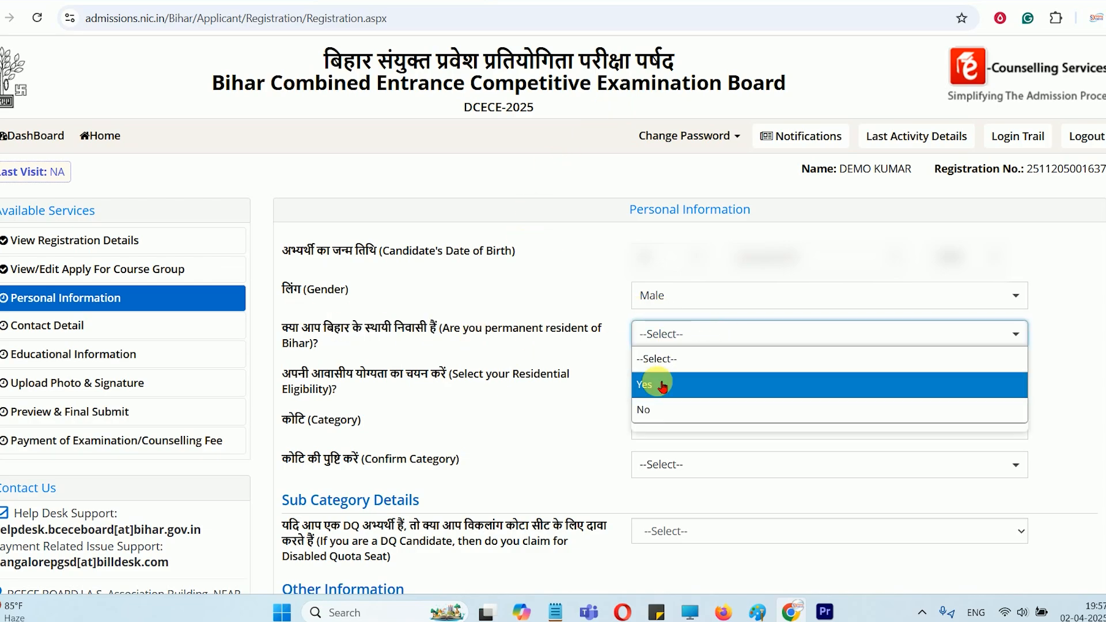
left_click(663, 386)
left_click_drag(335, 374, 449, 383)
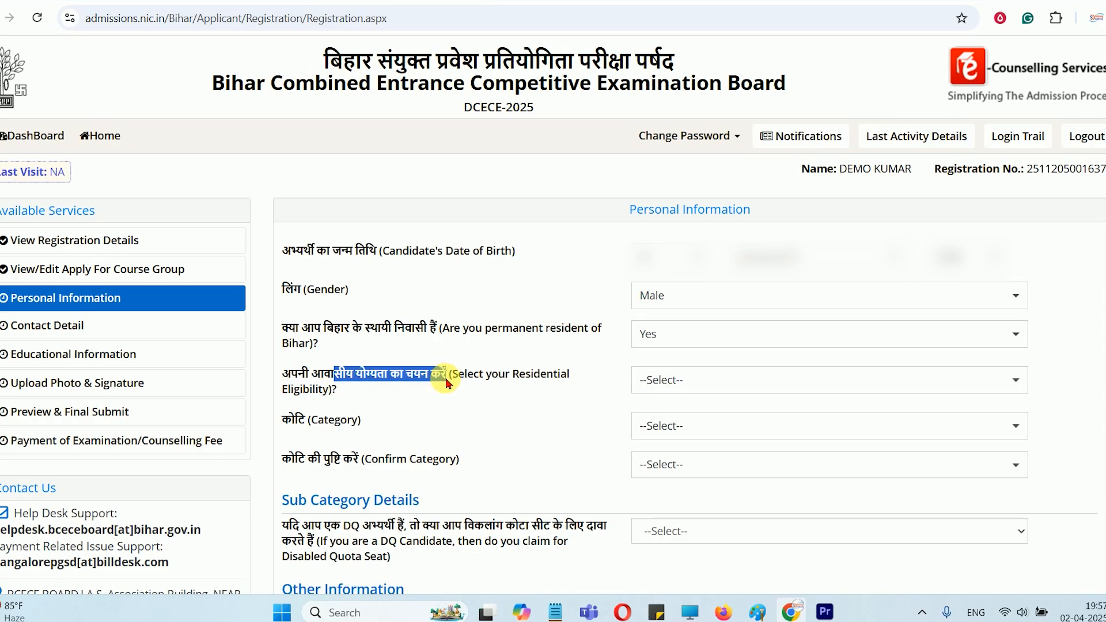
left_click(692, 380)
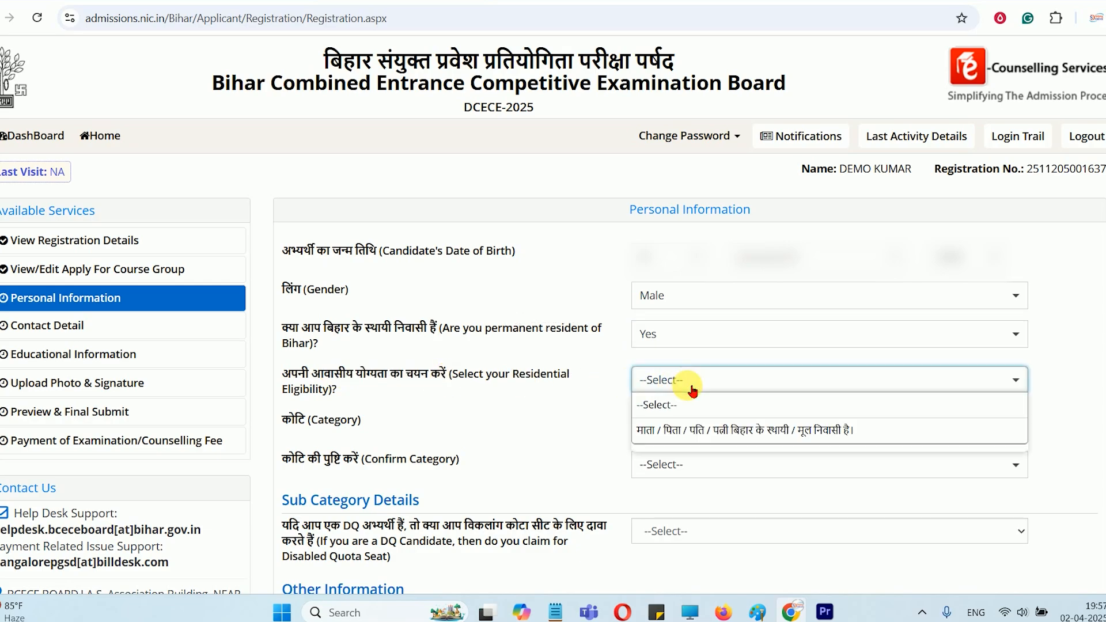
left_click(680, 438)
Set both the category and its confirmation to UNRESERVED [UR] in the personal information
left_click(666, 423)
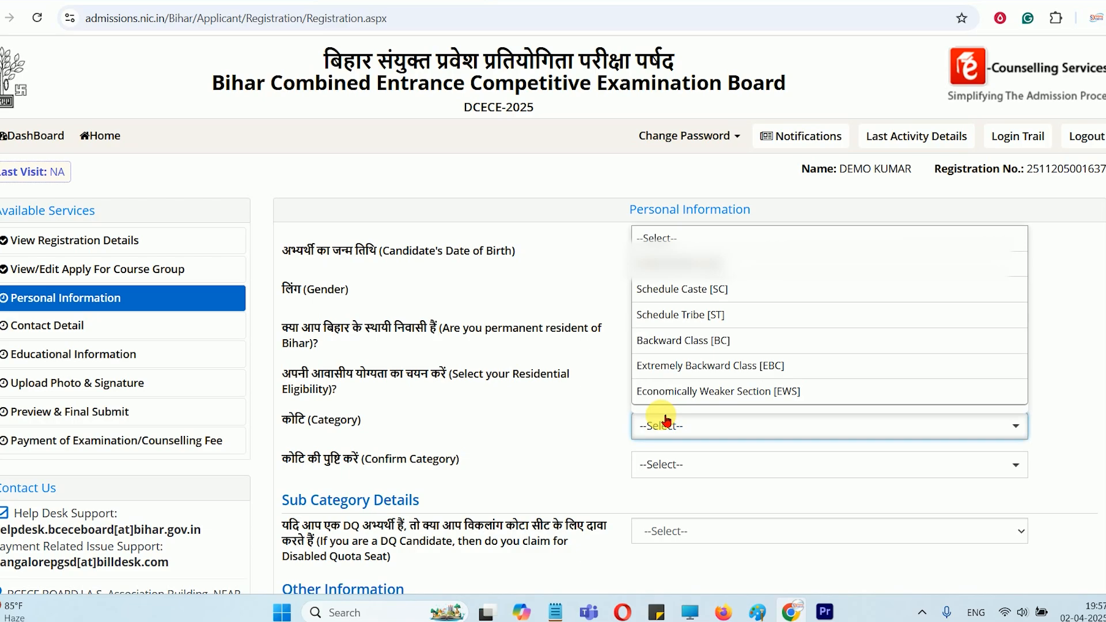
left_click(677, 264)
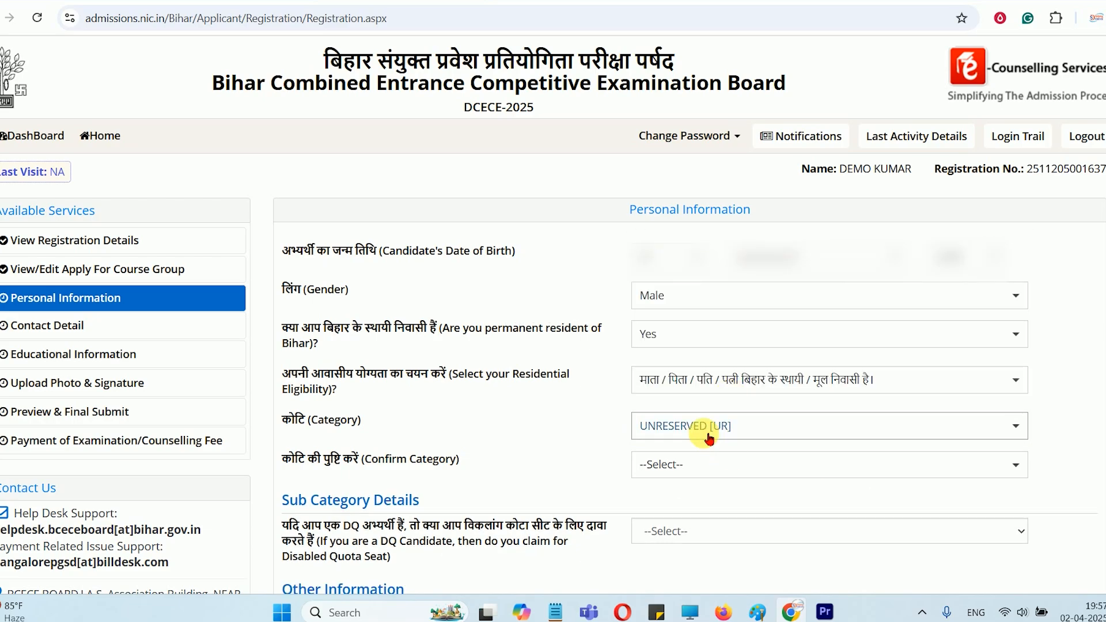
left_click(672, 465)
left_click(663, 299)
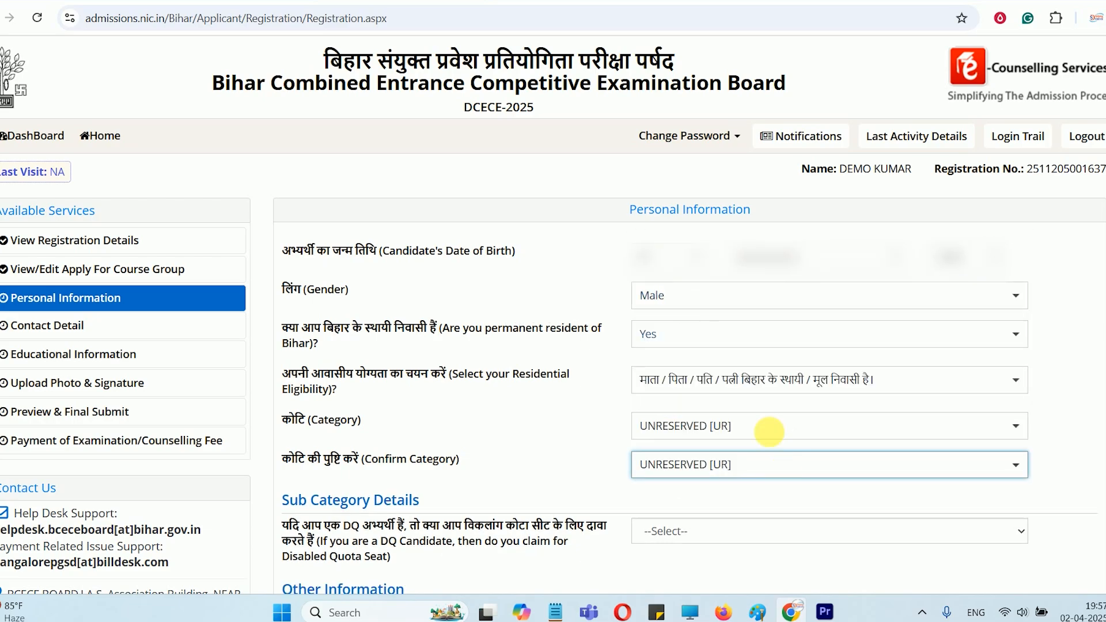
Try mismatched entries, with the category as Schedule Tribe [ST] and its confirmation as Schedule Caste [SC]
left_click_drag(297, 419, 379, 423)
left_click_drag(386, 466, 455, 462)
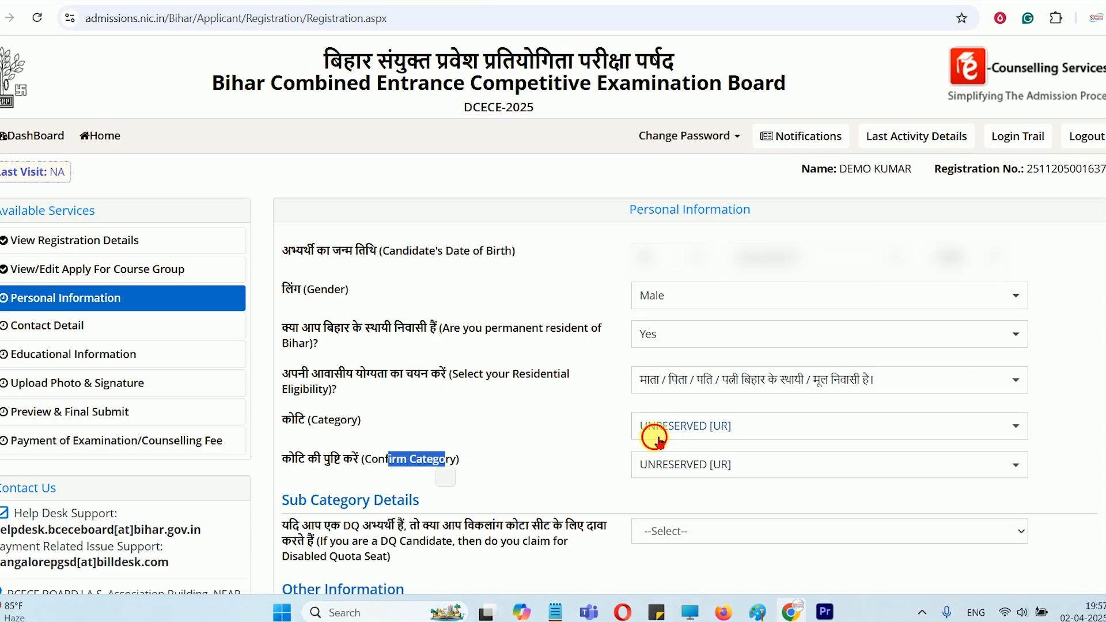
left_click(657, 435)
left_click(703, 297)
left_click(697, 463)
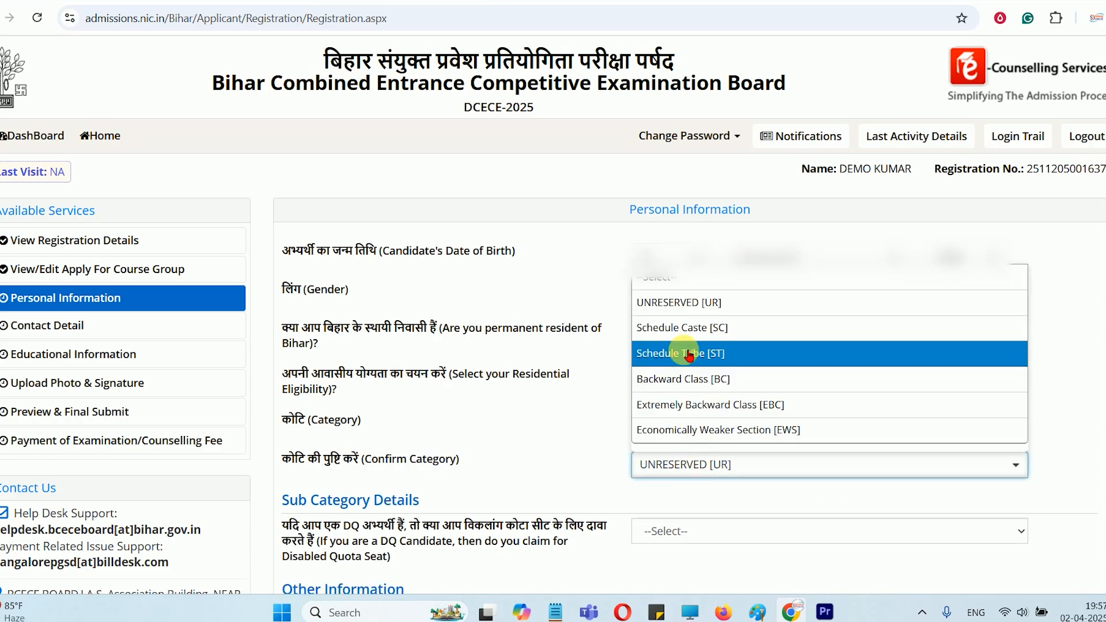
left_click(668, 324)
left_click(729, 429)
left_click(715, 245)
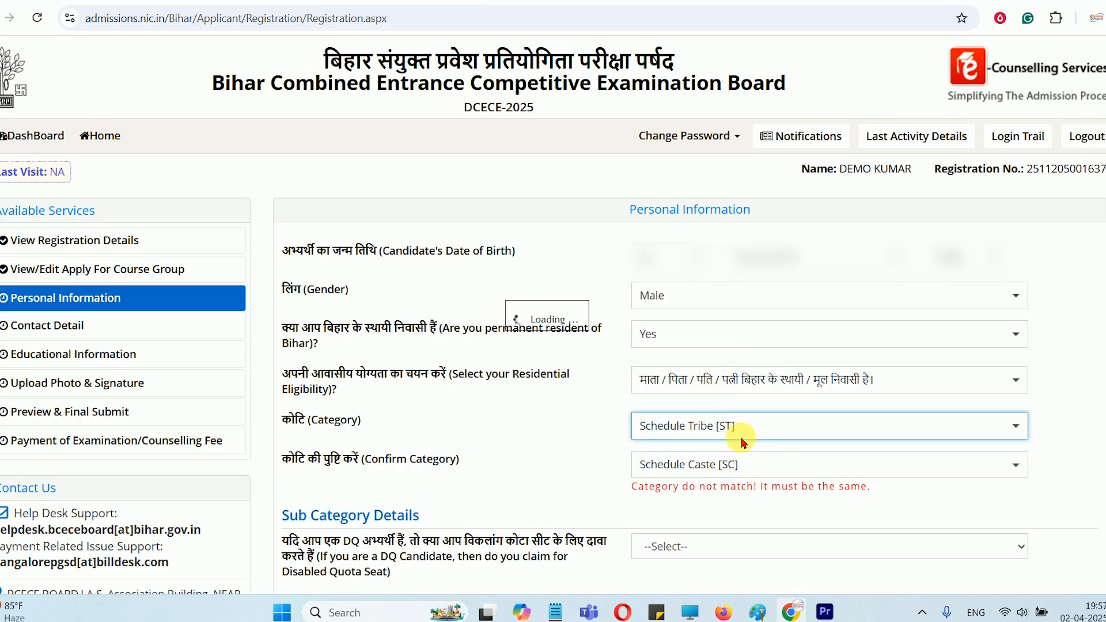
Set both the category and its confirmation to Extremely Backward Class [EBC]
left_click(717, 433)
left_click(714, 365)
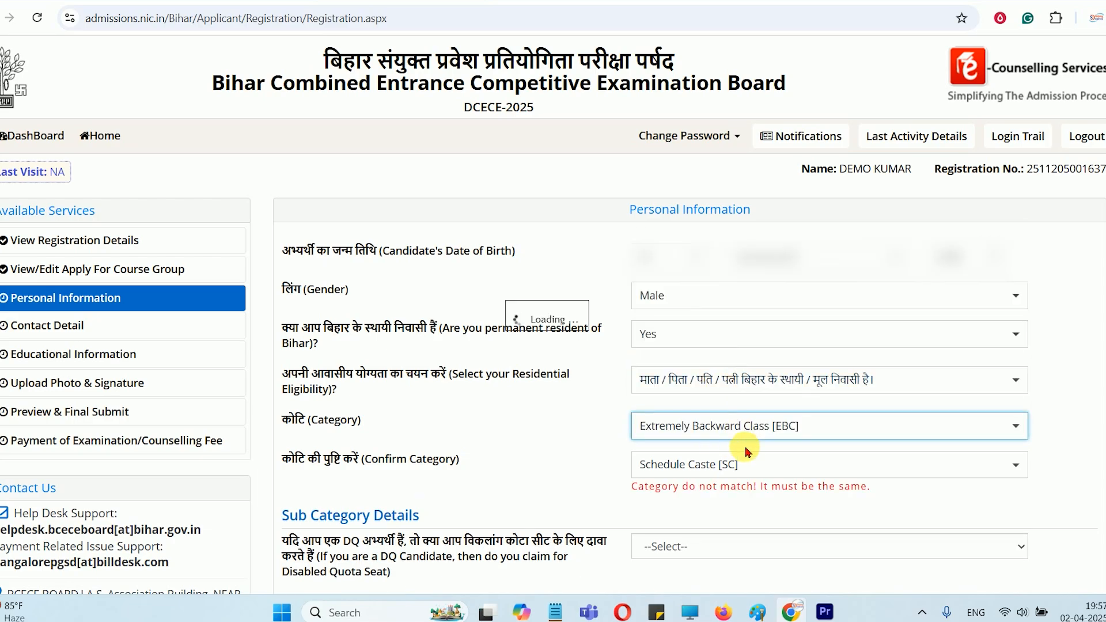
left_click(713, 466)
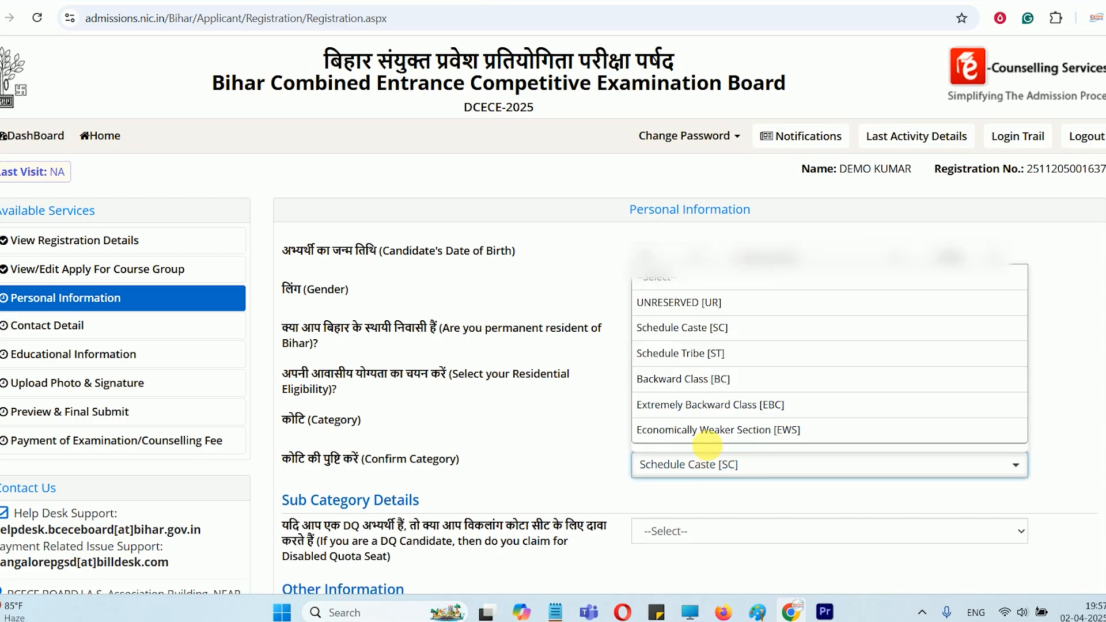
left_click(713, 405)
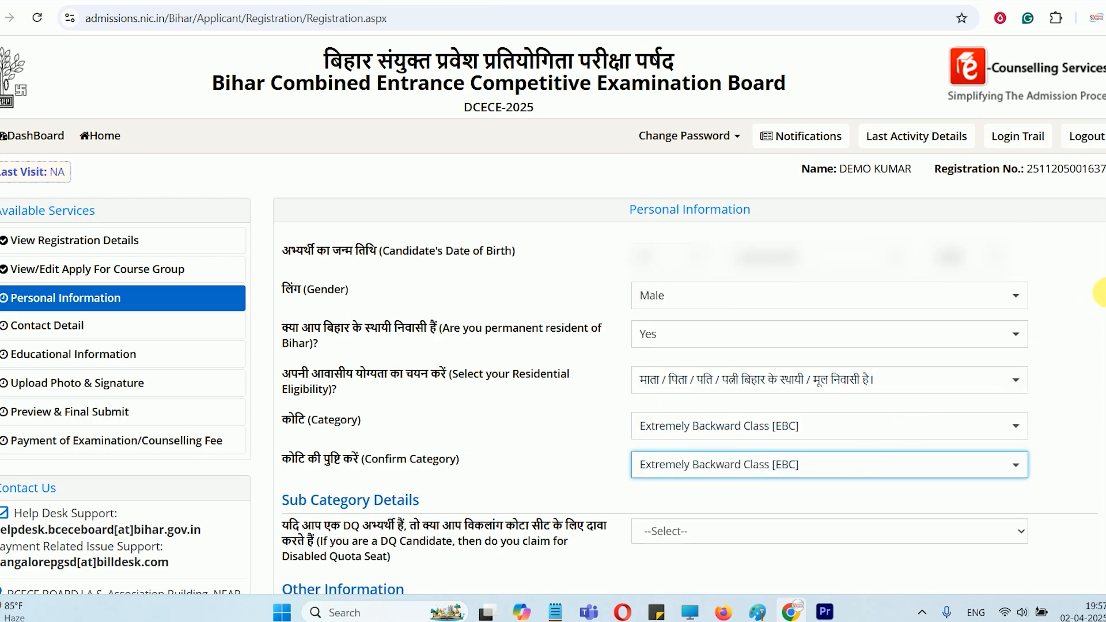
Try the Yes option for claiming a Disabled Quota seat, and set the claim to No
scroll(349, 147, "down", 7)
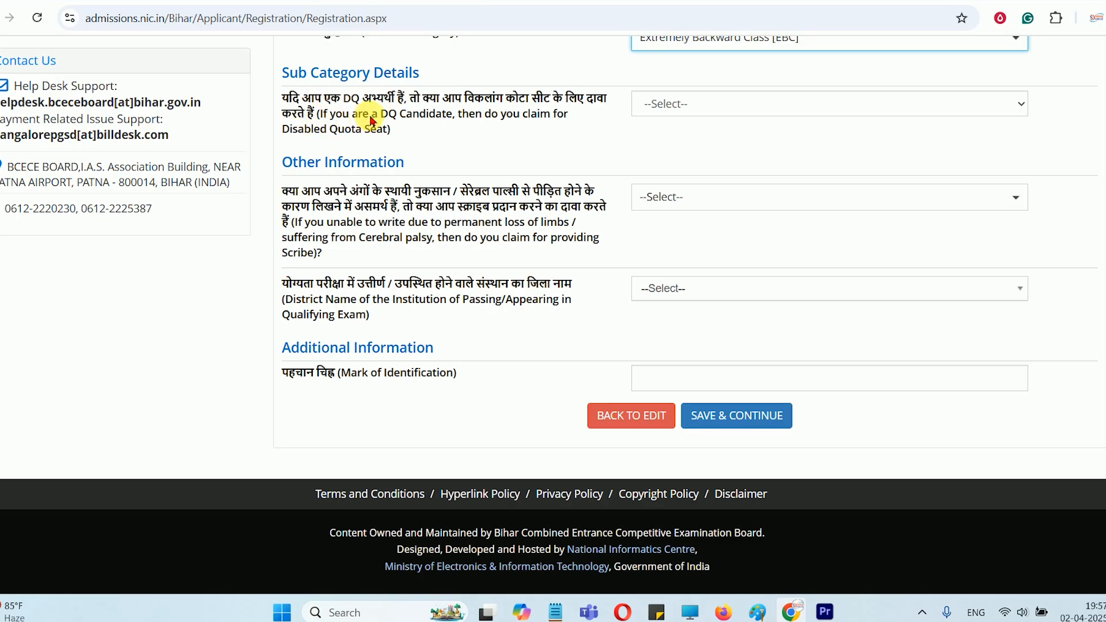
left_click(673, 104)
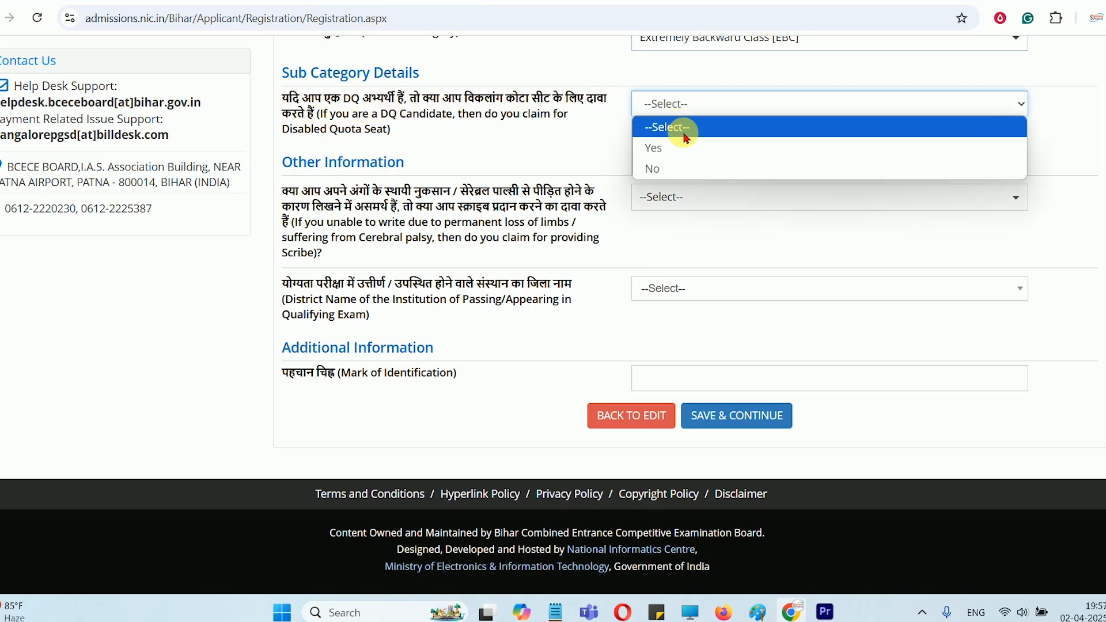
left_click(678, 151)
left_click_drag(349, 160, 498, 162)
left_click(678, 167)
left_click(686, 103)
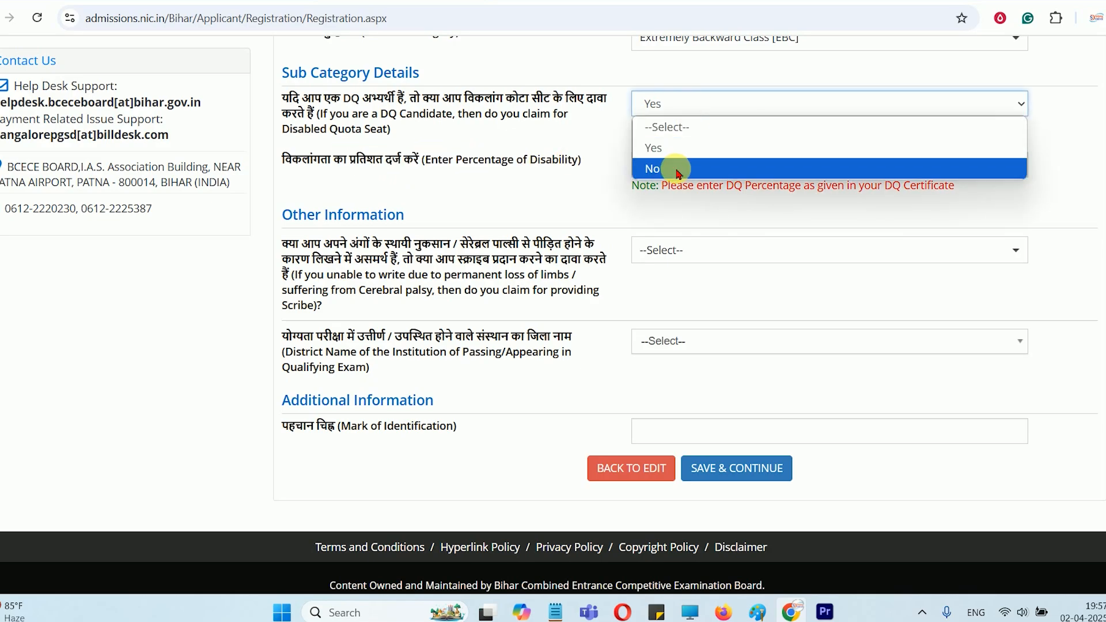
left_click(680, 168)
Set the district of the qualifying exam's institution to GOPALGANJ
left_click_drag(317, 188, 537, 194)
left_click(368, 192)
left_click(375, 203)
left_click_drag(314, 204, 414, 206)
left_click(414, 206)
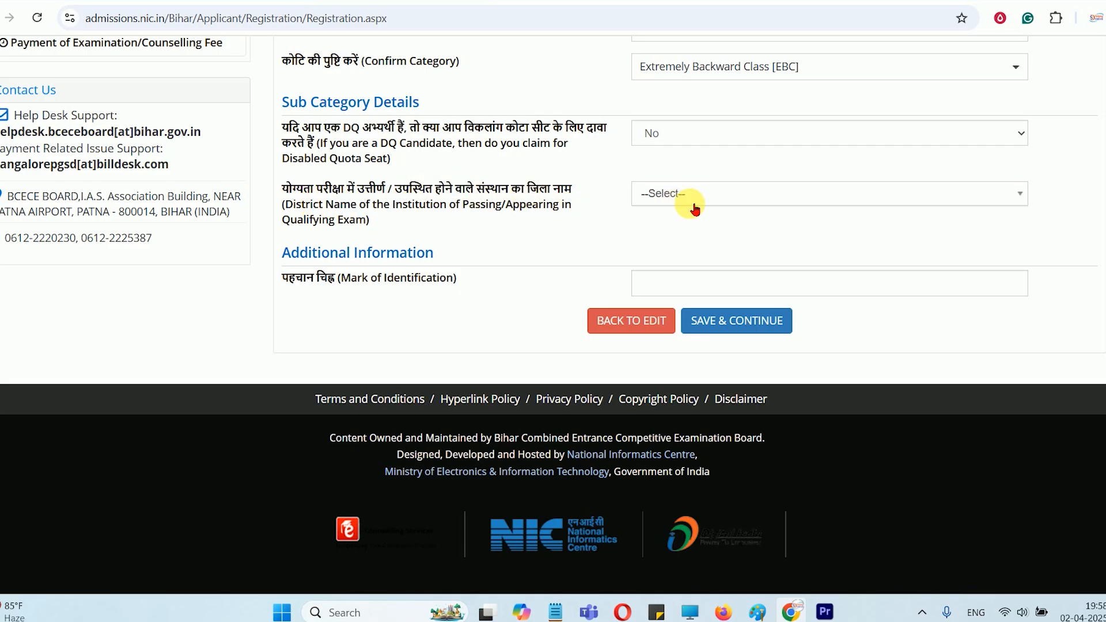
left_click(693, 205)
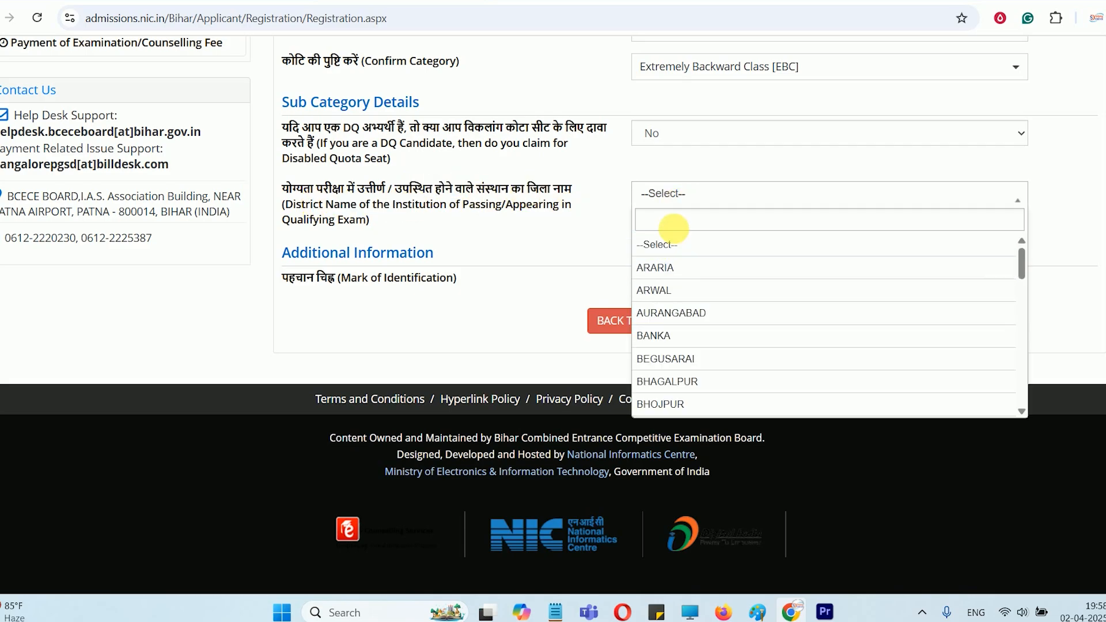
type("GOPA")
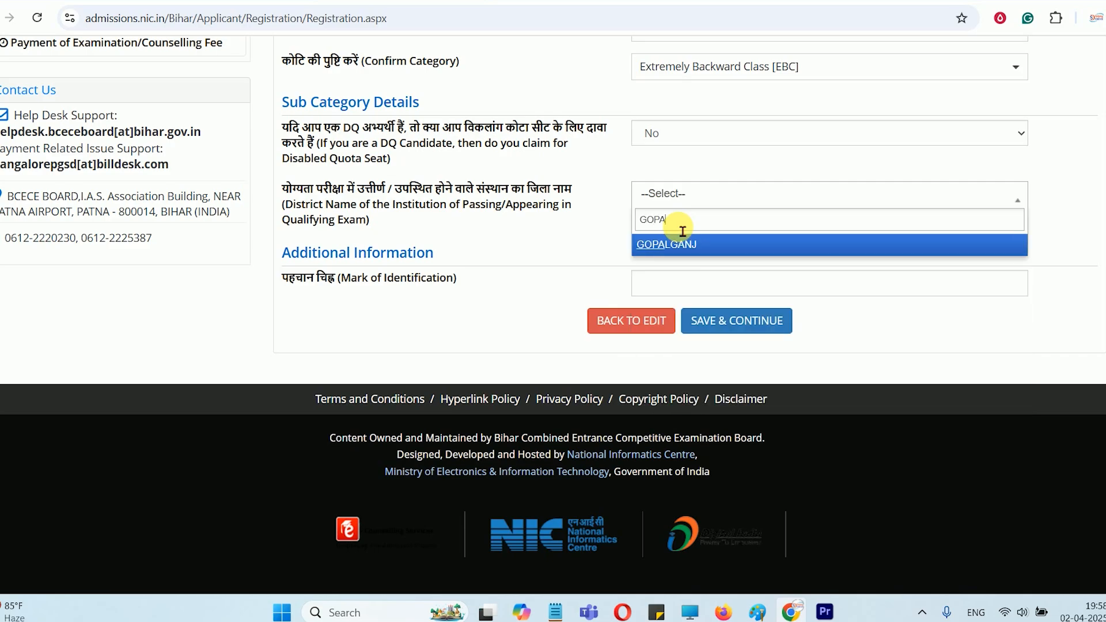
left_click(671, 244)
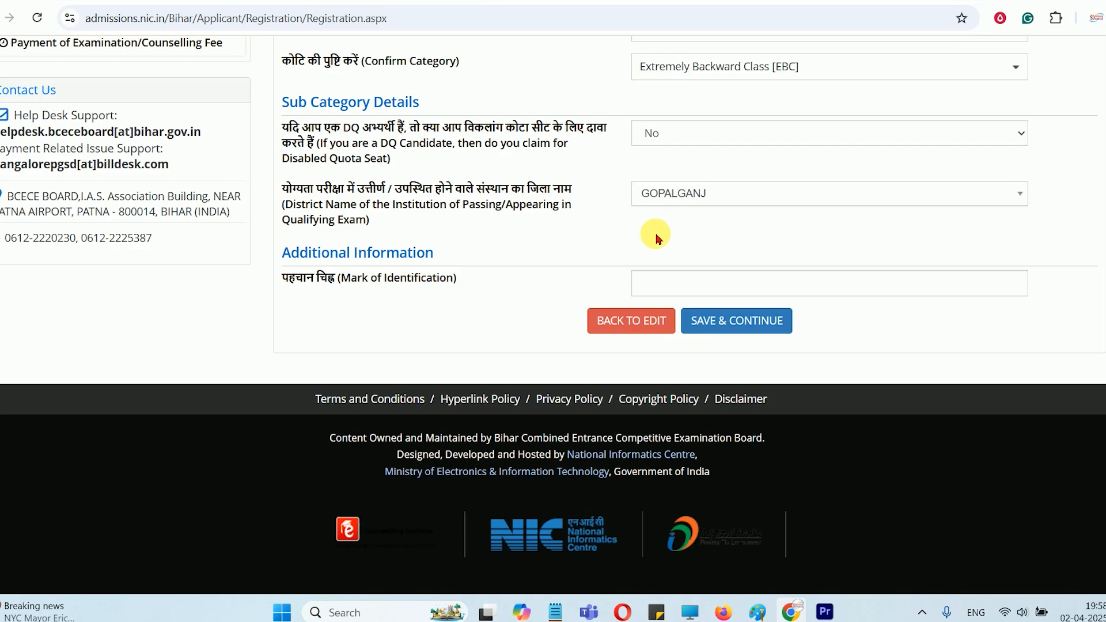
Look through the available districts for the qualifying exam's institution and select GOPALGANJ again
left_click(672, 205)
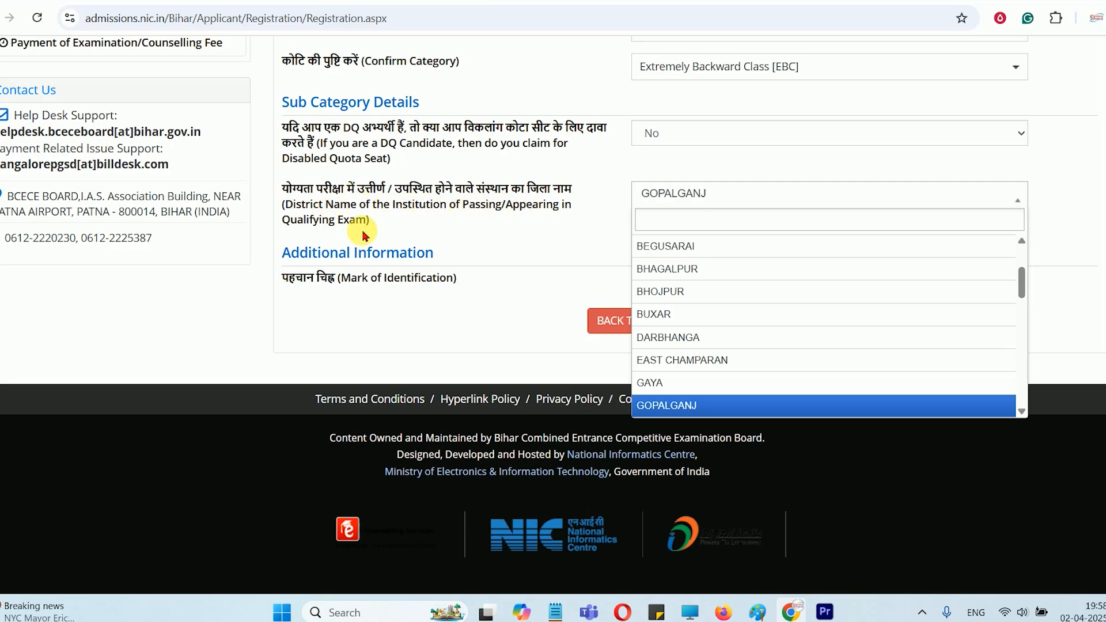
left_click(326, 221)
left_click(700, 199)
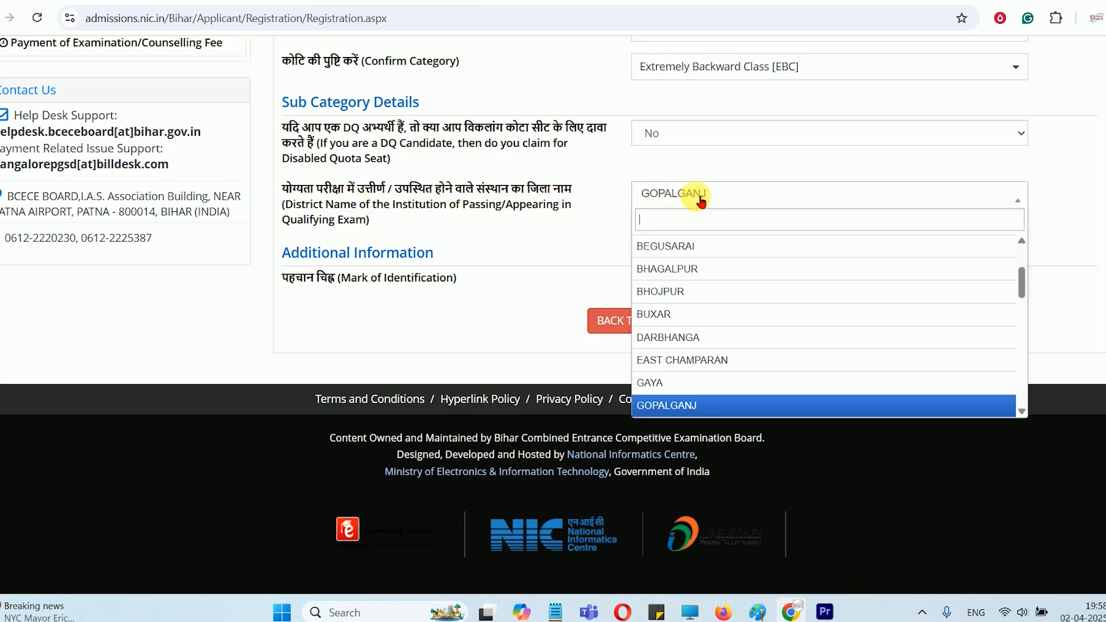
scroll(697, 340, "down", 10)
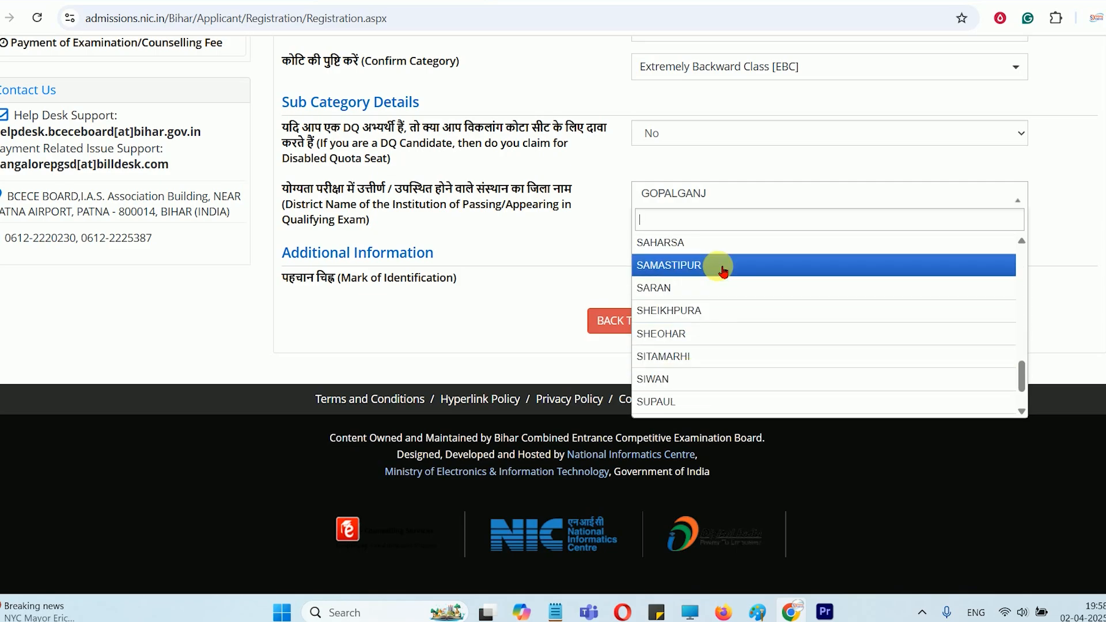
scroll(723, 270, "up", 8)
scroll(704, 337, "down", 1)
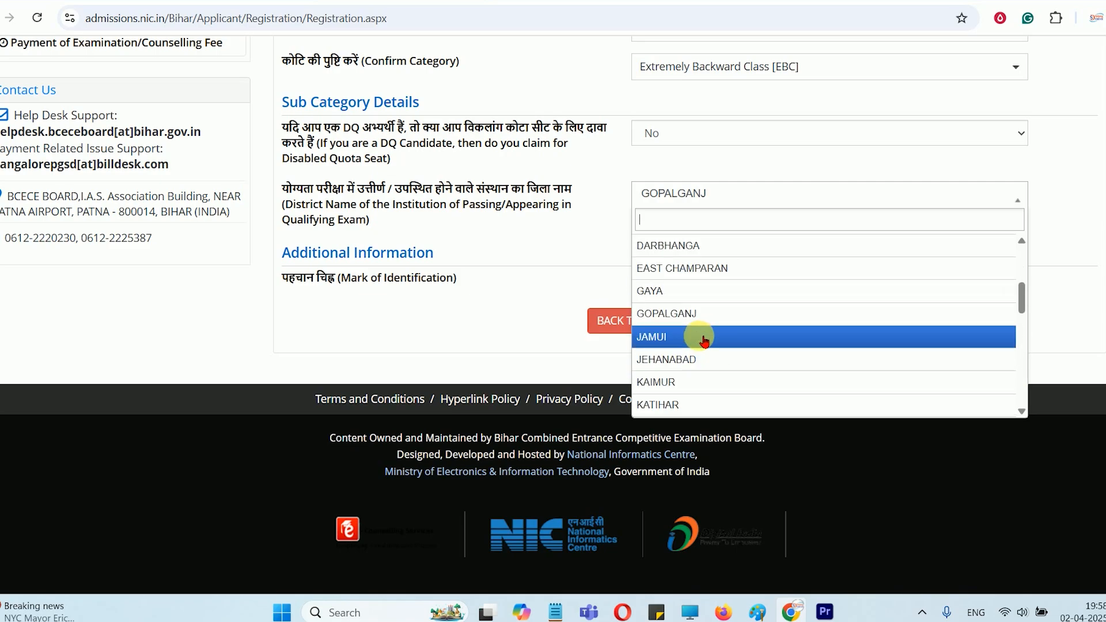
left_click(694, 314)
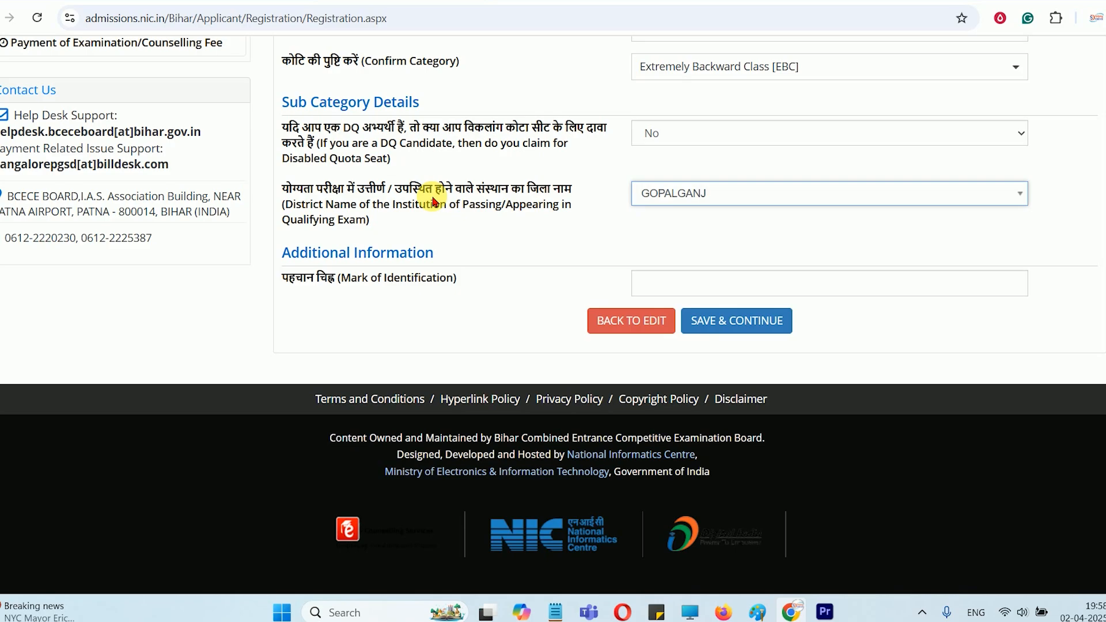
Enter A MOLE ON FORHEAD as the mark of identification, and save the personal information to continue to the contact details
left_click_drag(282, 283, 486, 278)
left_click(681, 288)
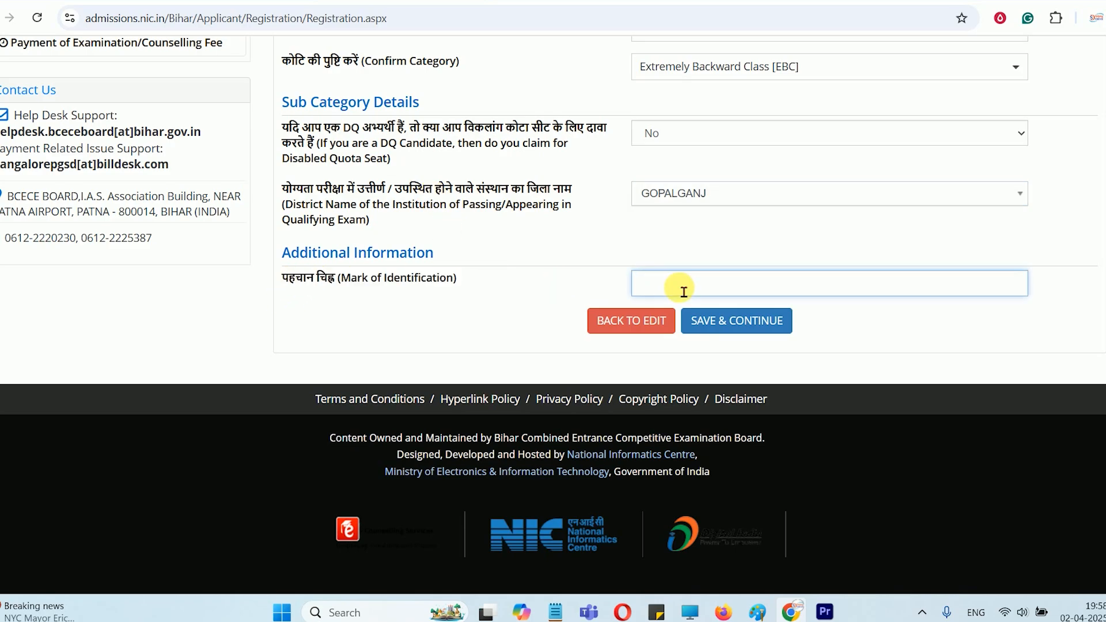
type("A MOLE HEAD")
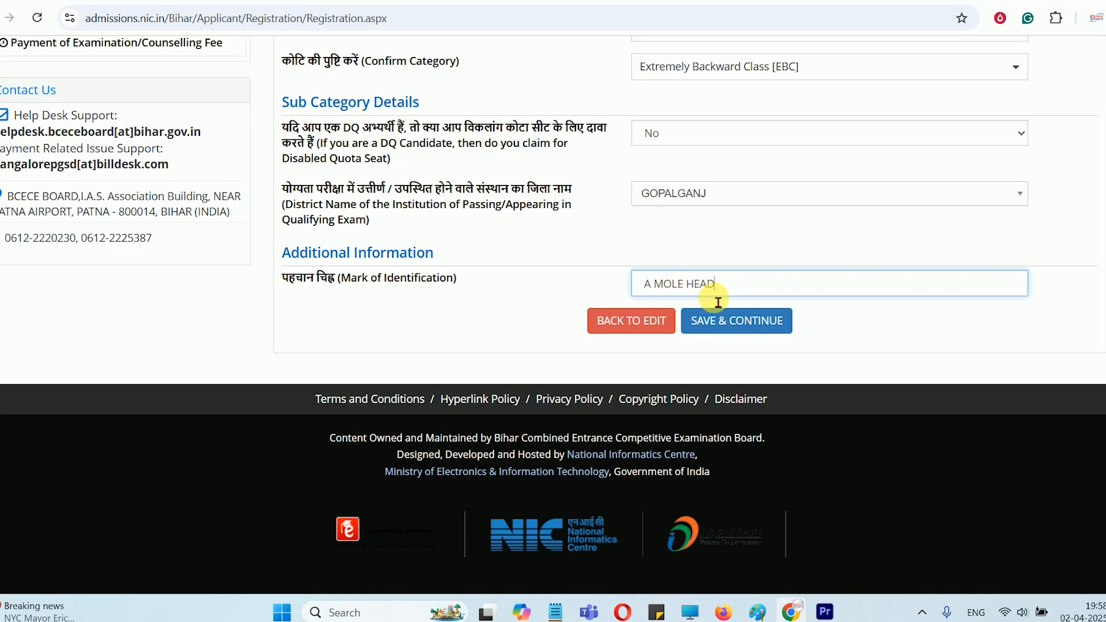
left_click(685, 287)
type("ON ")
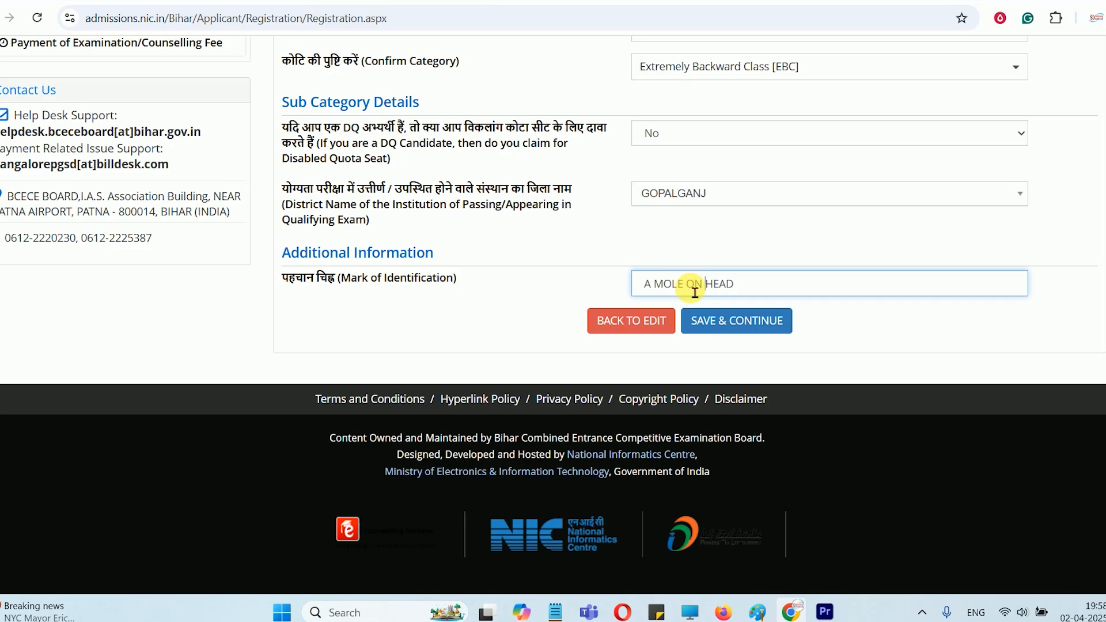
type("FOR")
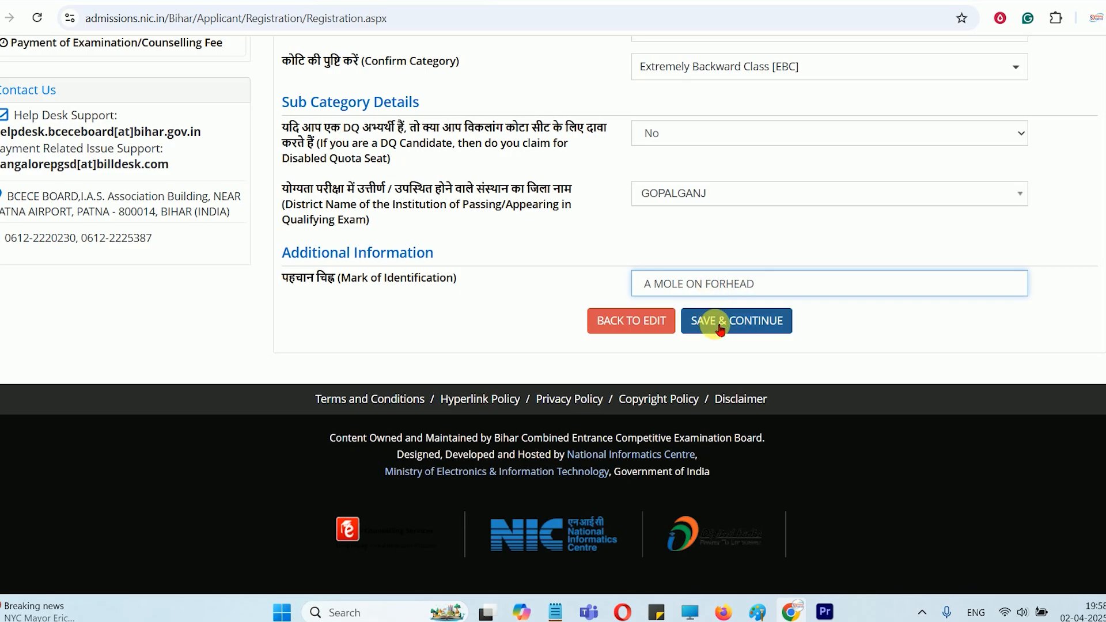
left_click(720, 330)
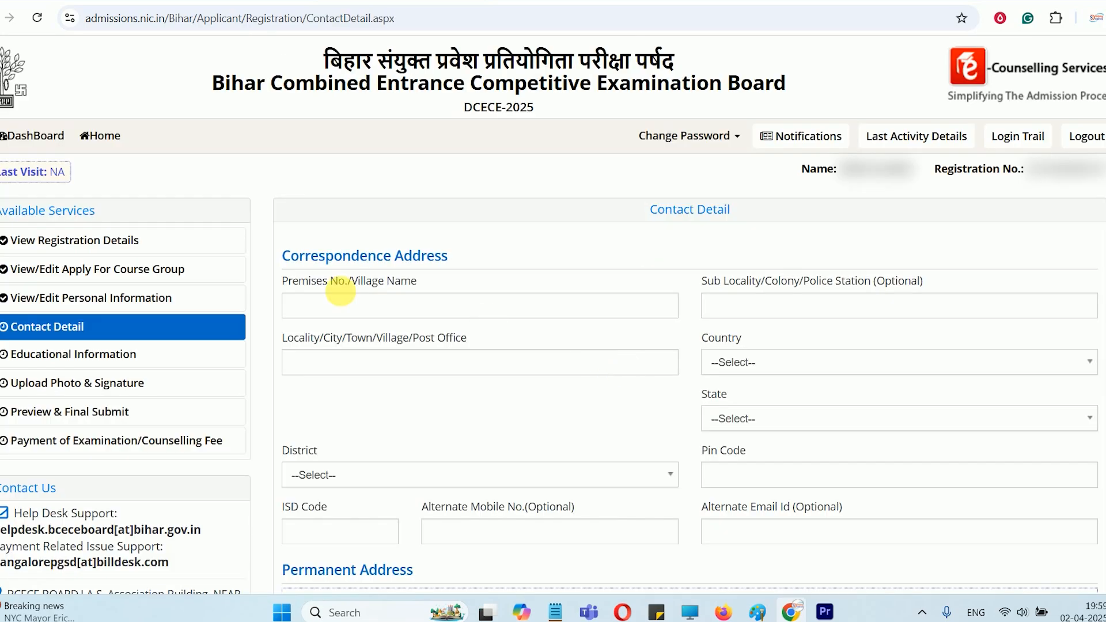
Fill in the village name and the optional sub locality / police station of the correspondence address
left_click_drag(316, 261, 432, 257)
left_click(442, 266)
scroll(441, 266, "down", 1)
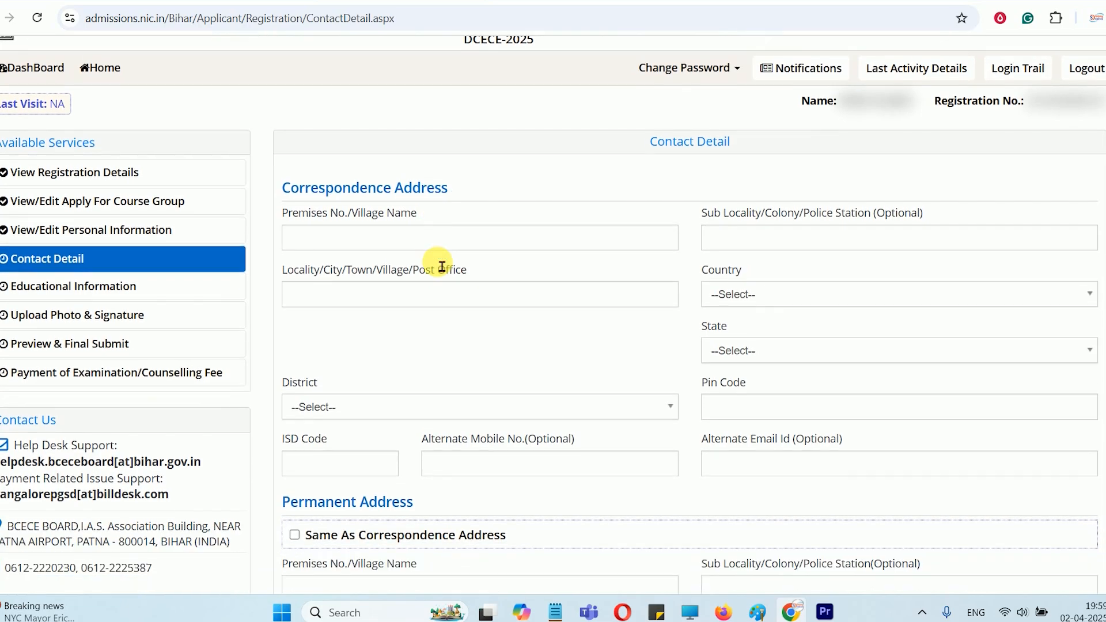
left_click(364, 230)
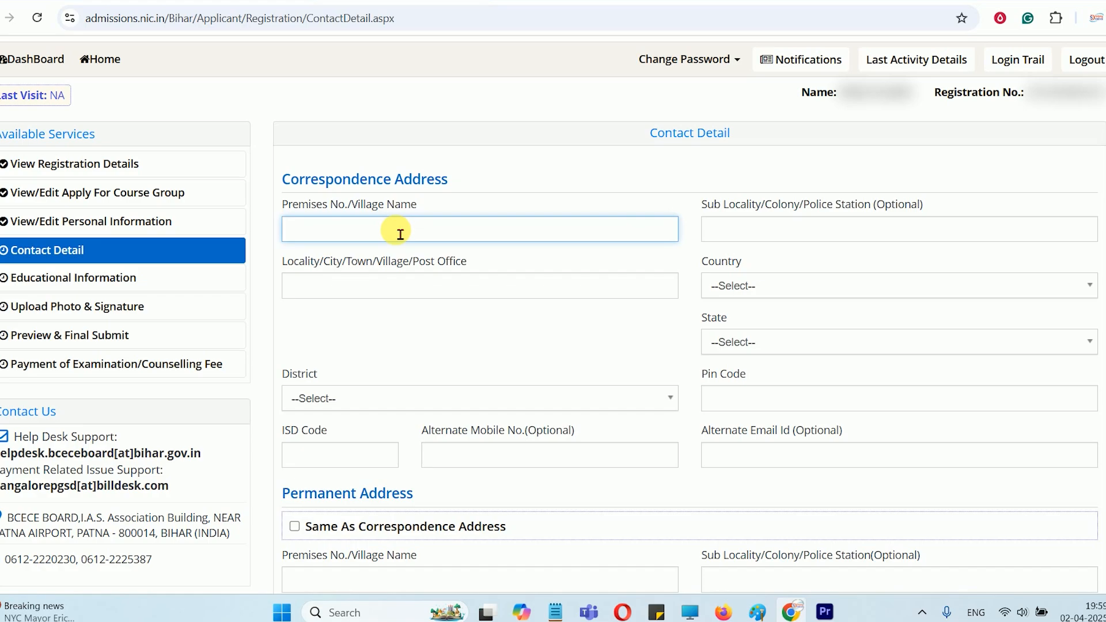
type("AMPUR")
left_click(758, 243)
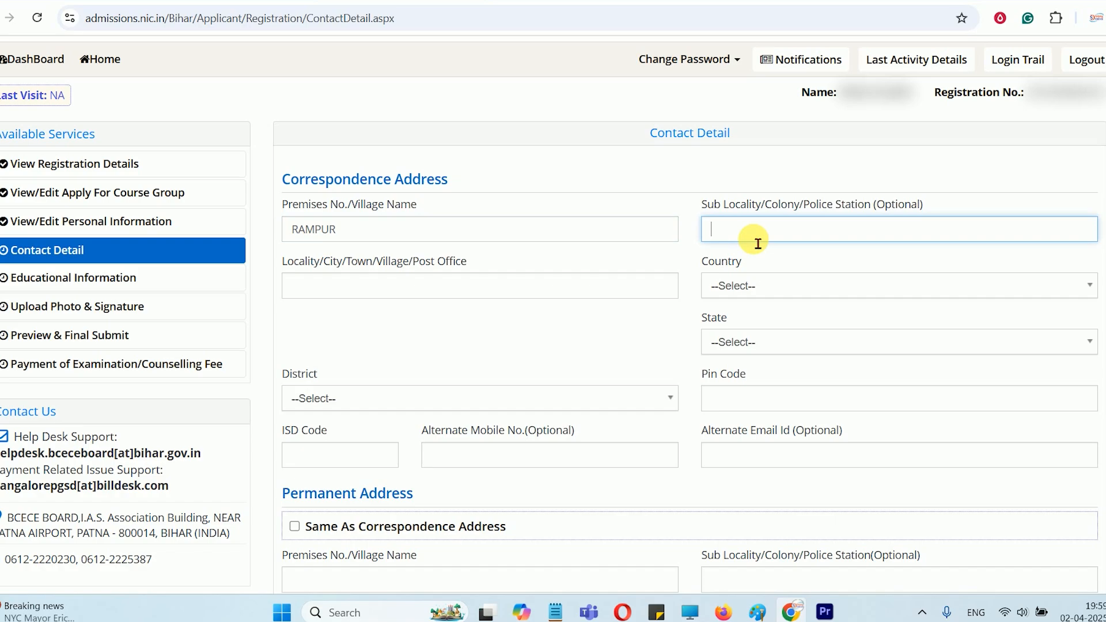
type("RAMPUR")
key("Tab")
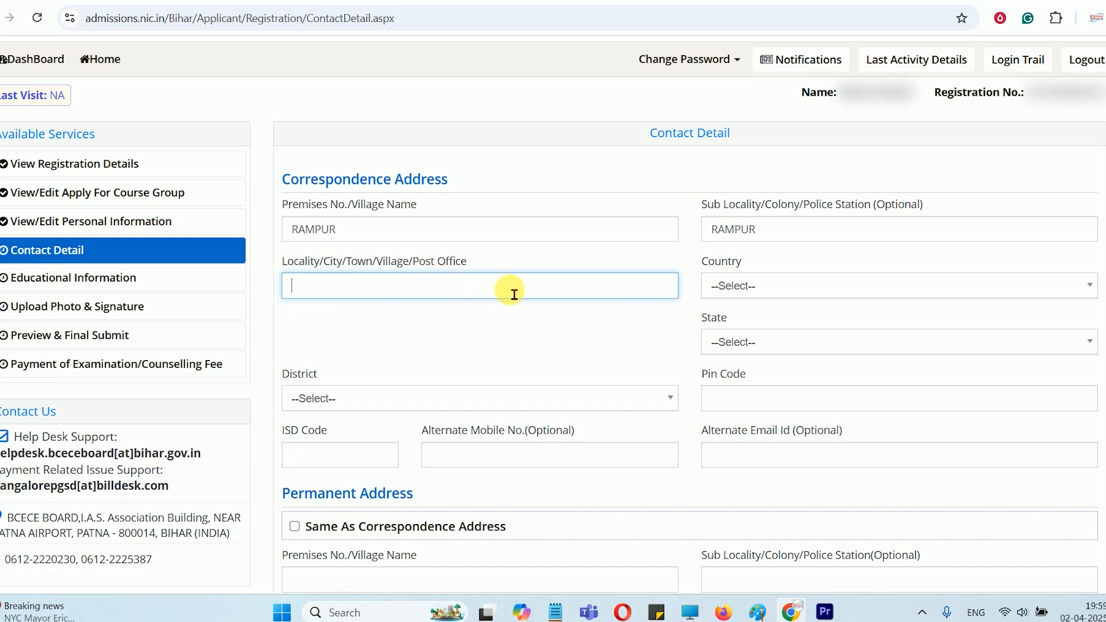
Set the correspondence address country to India, the state to Bihar and the district to GOPALGANJ
left_click_drag(290, 261, 466, 264)
left_click(402, 297)
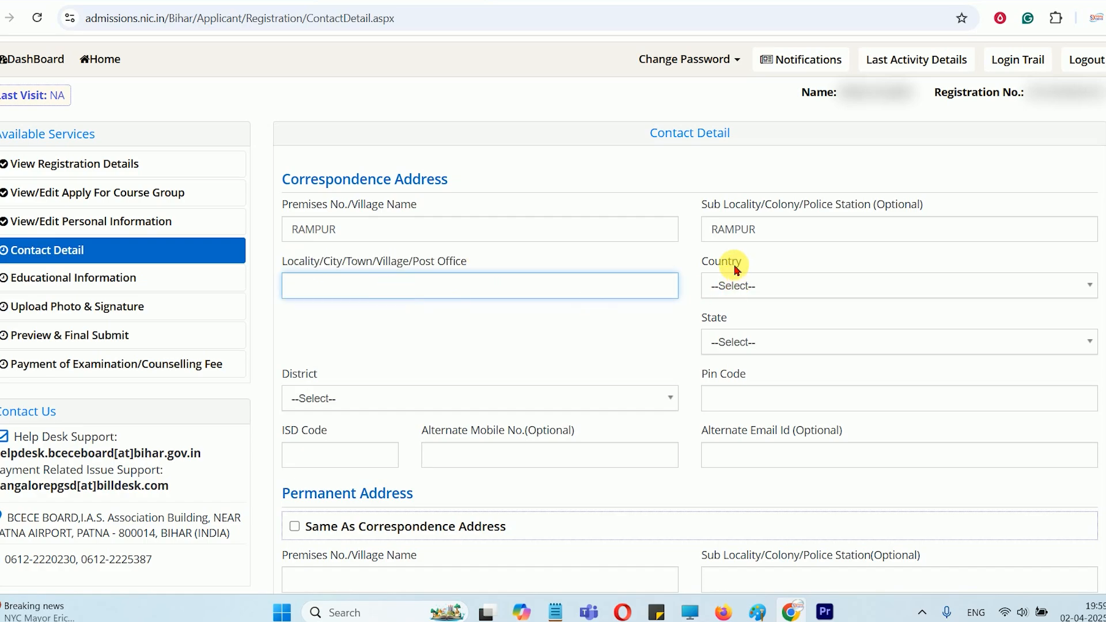
left_click(740, 286)
left_click(741, 361)
left_click(743, 345)
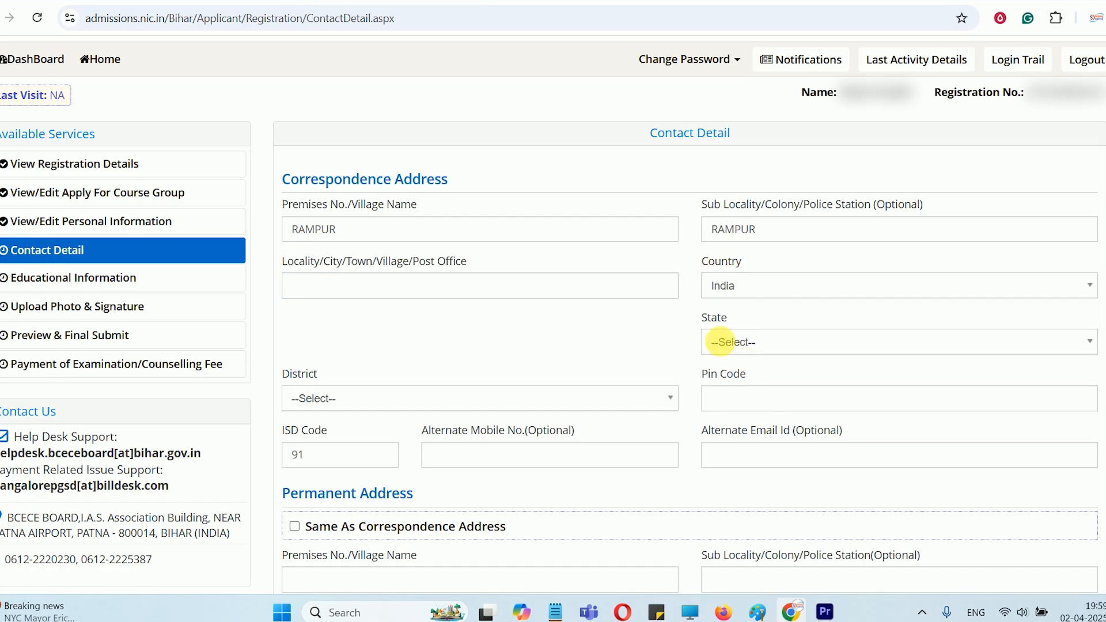
left_click(743, 343)
left_click(731, 504)
left_click(440, 403)
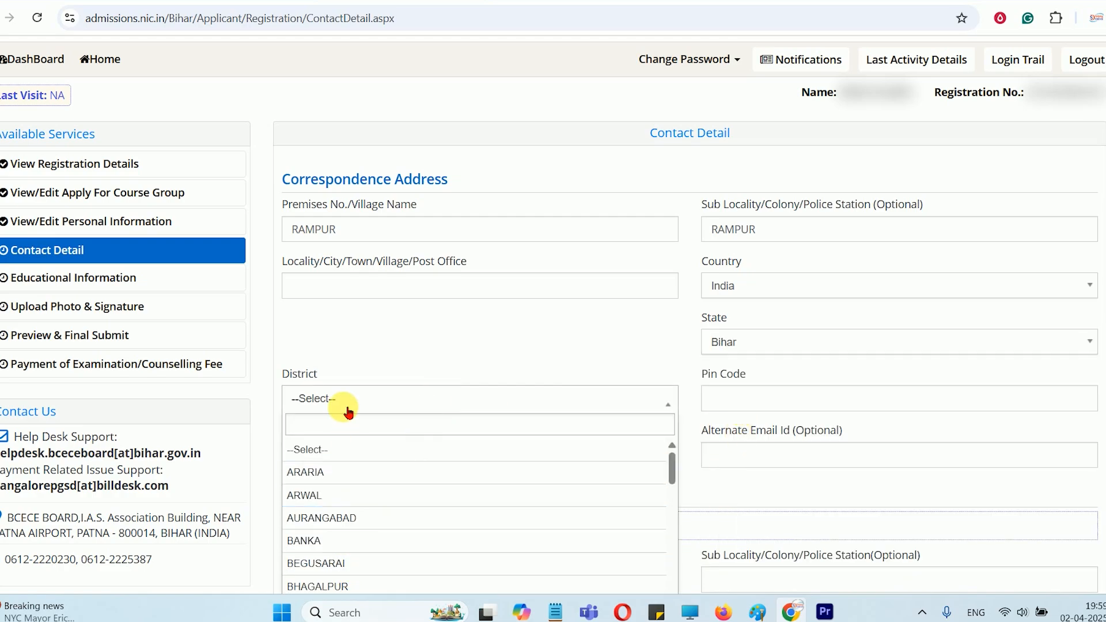
type("GOP")
left_click(359, 448)
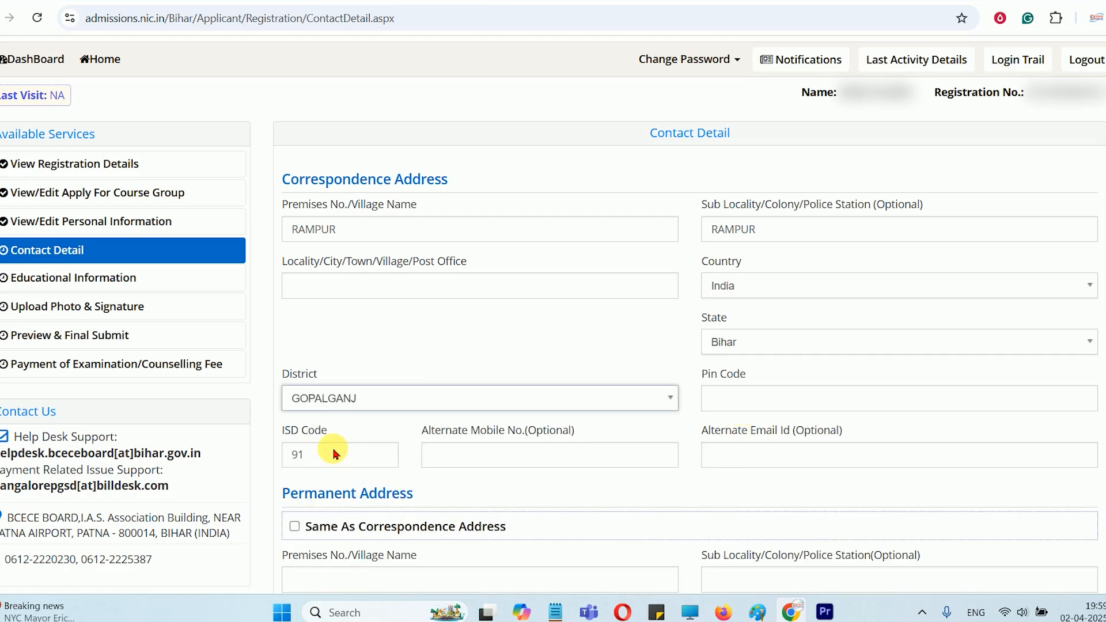
Look over the pin code, optional alternate mobile number and optional alternate e-mail fields of the correspondence address
left_click(771, 401)
scroll(773, 403, "down", 1)
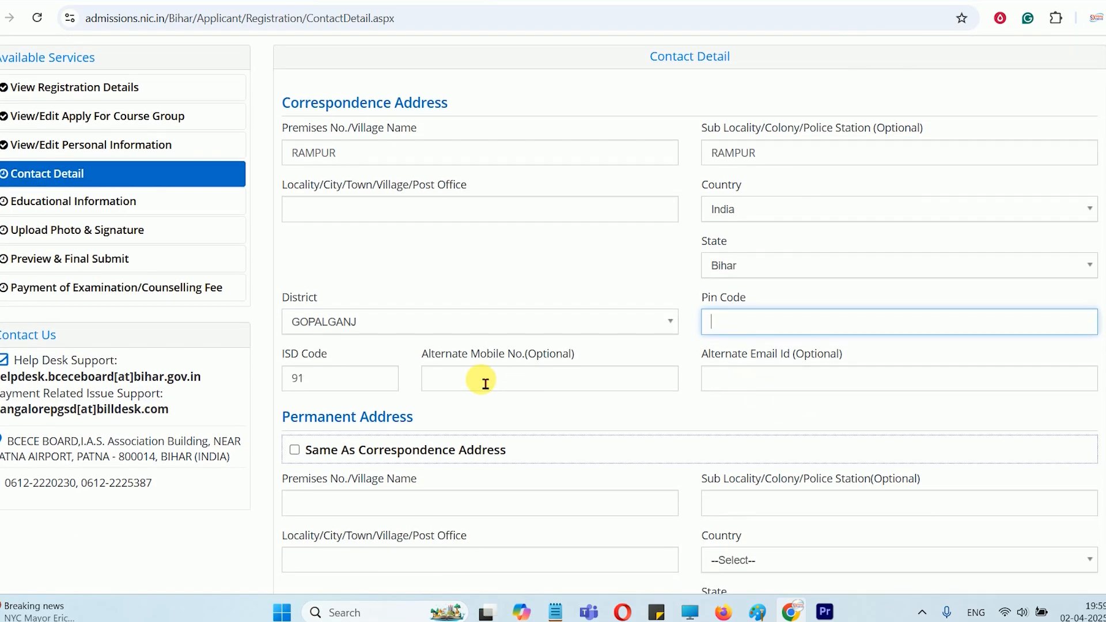
left_click_drag(448, 358, 560, 354)
left_click(477, 383)
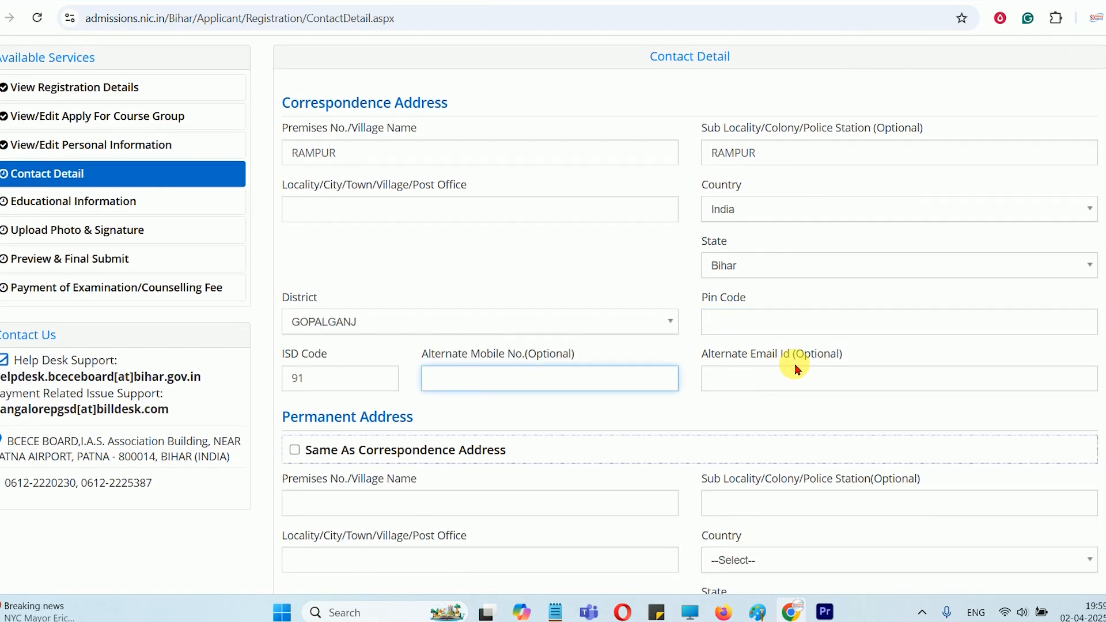
left_click_drag(729, 356, 801, 357)
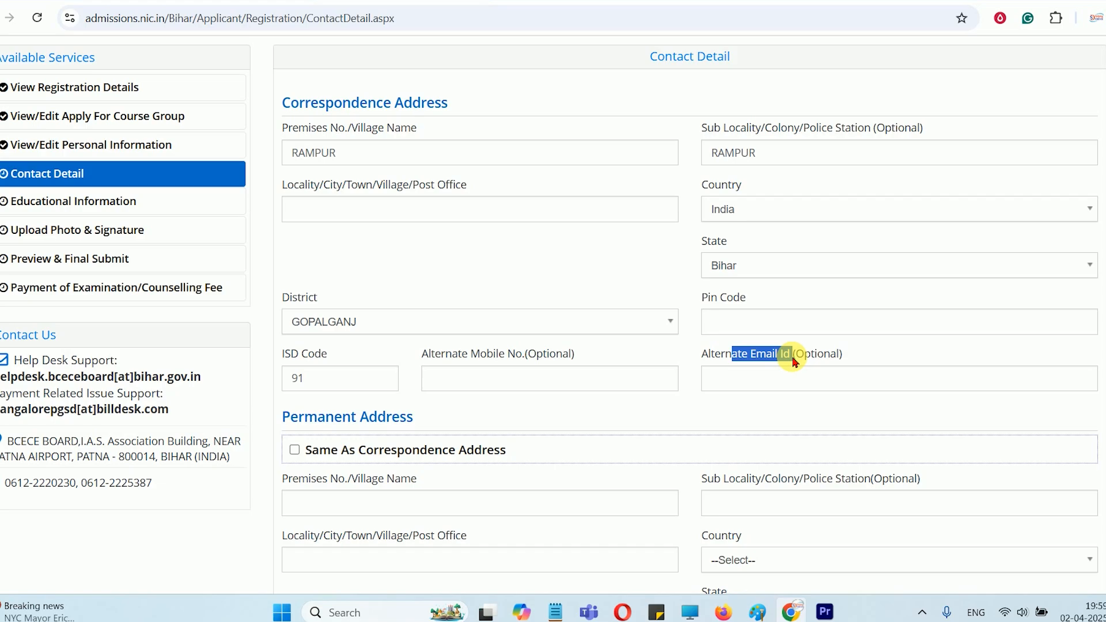
left_click(756, 395)
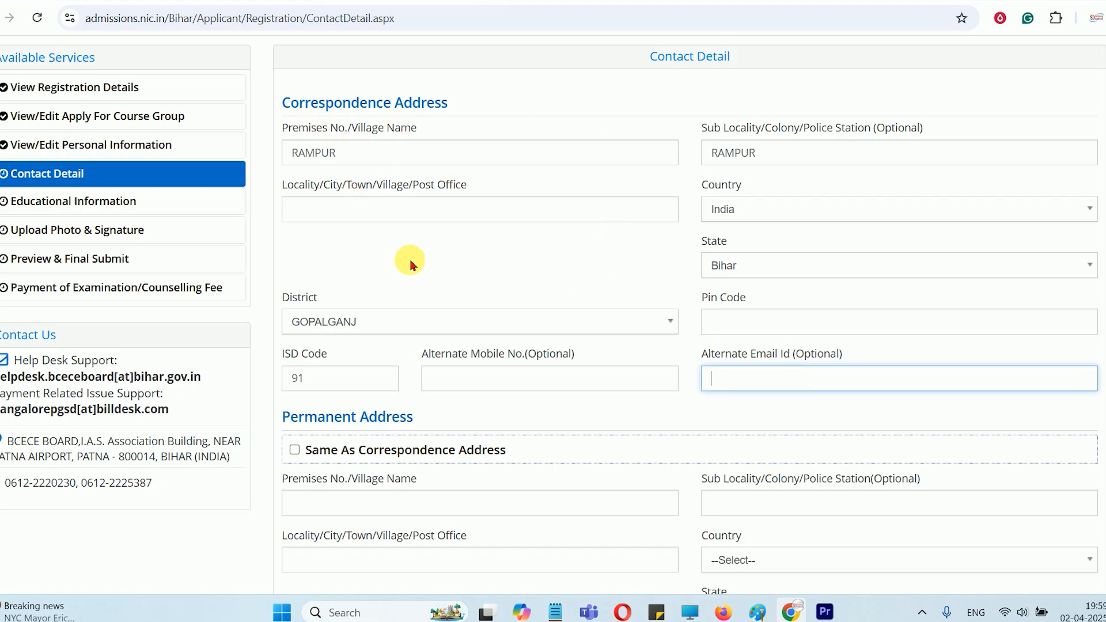
Review the Permanent Address section and try to mark it as the same as the correspondence address
scroll(409, 264, "down", 4)
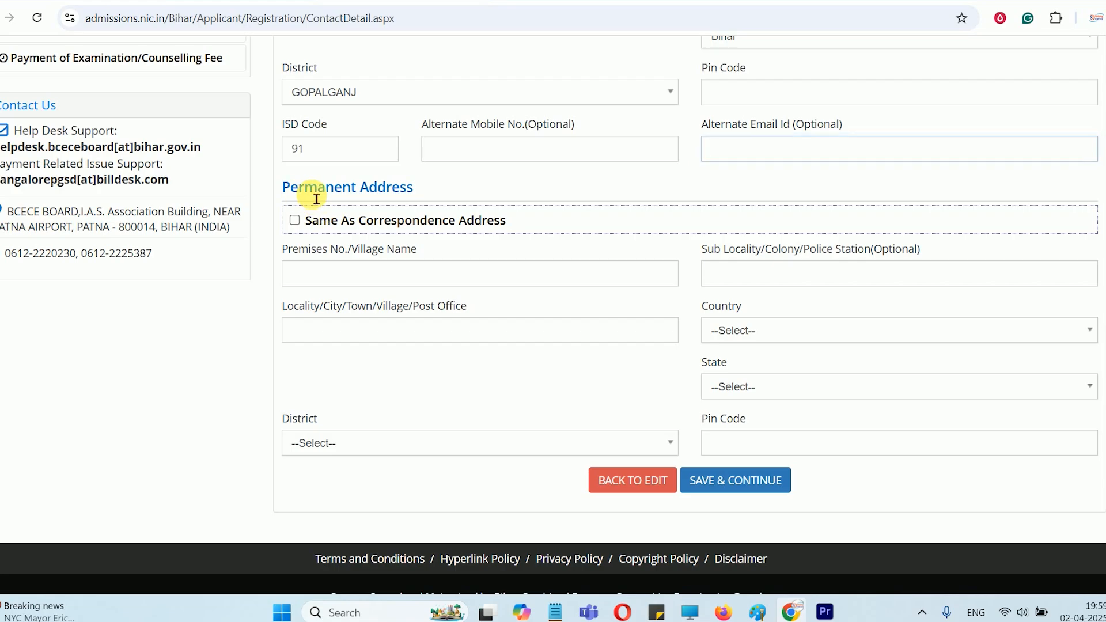
left_click_drag(300, 193, 410, 194)
left_click(412, 193)
scroll(392, 196, "up", 5)
left_click_drag(333, 185, 418, 186)
scroll(346, 248, "down", 5)
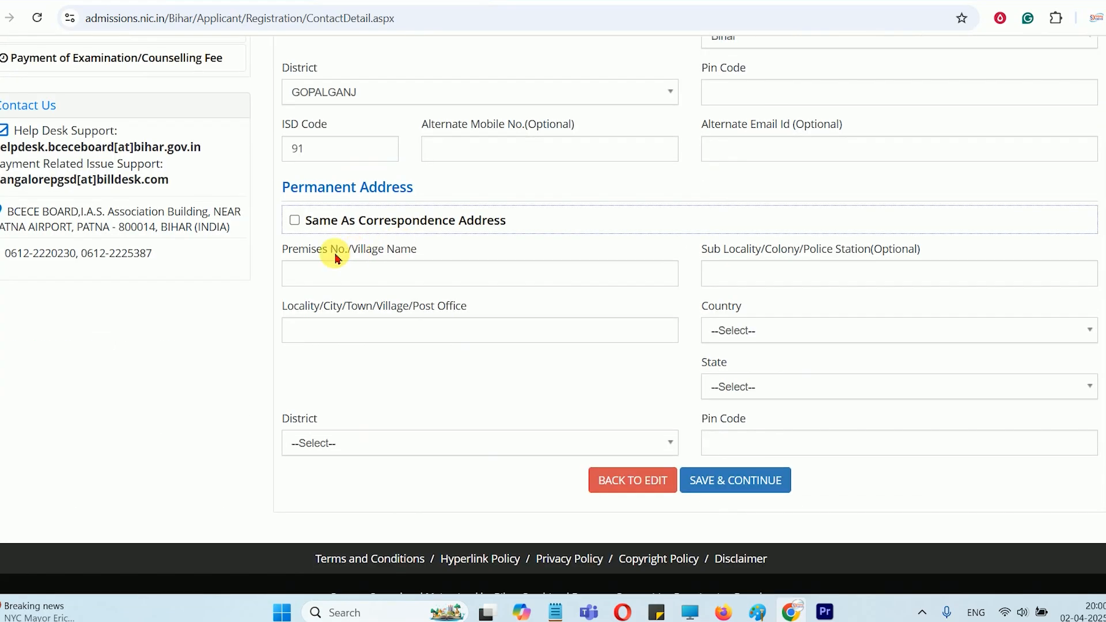
left_click(294, 220)
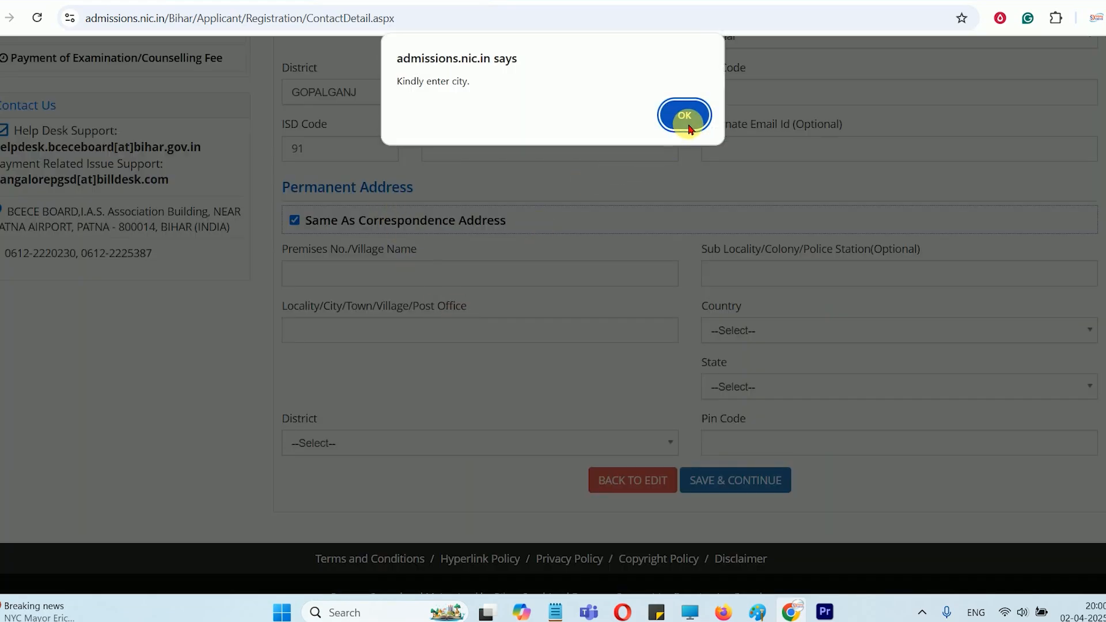
left_click(688, 126)
scroll(494, 254, "up", 3)
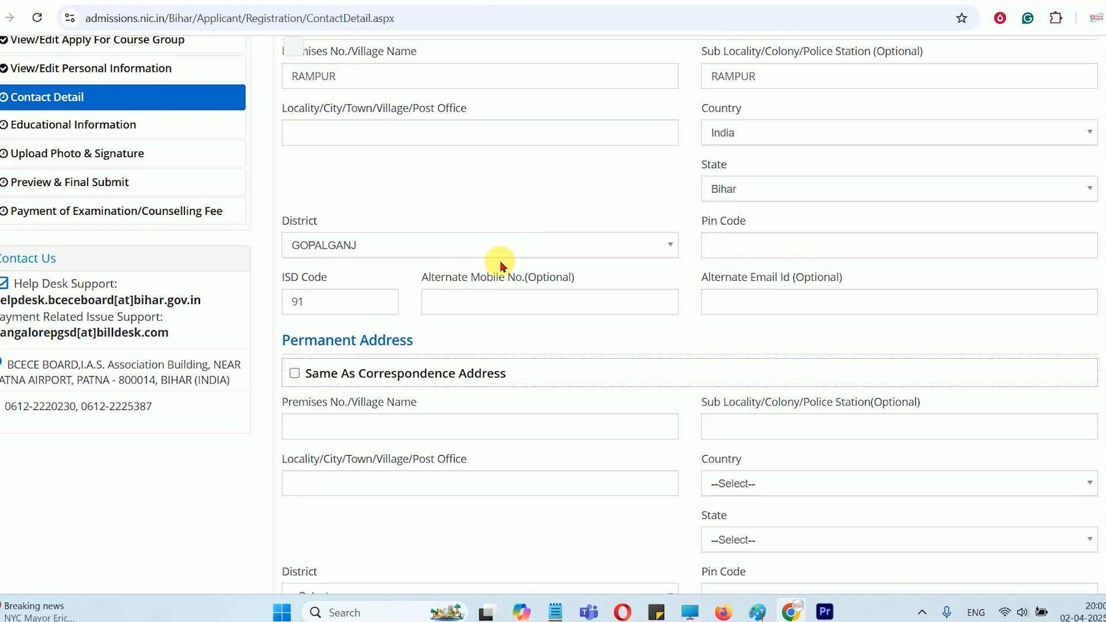
scroll(499, 260, "down", 4)
scroll(621, 323, "up", 4)
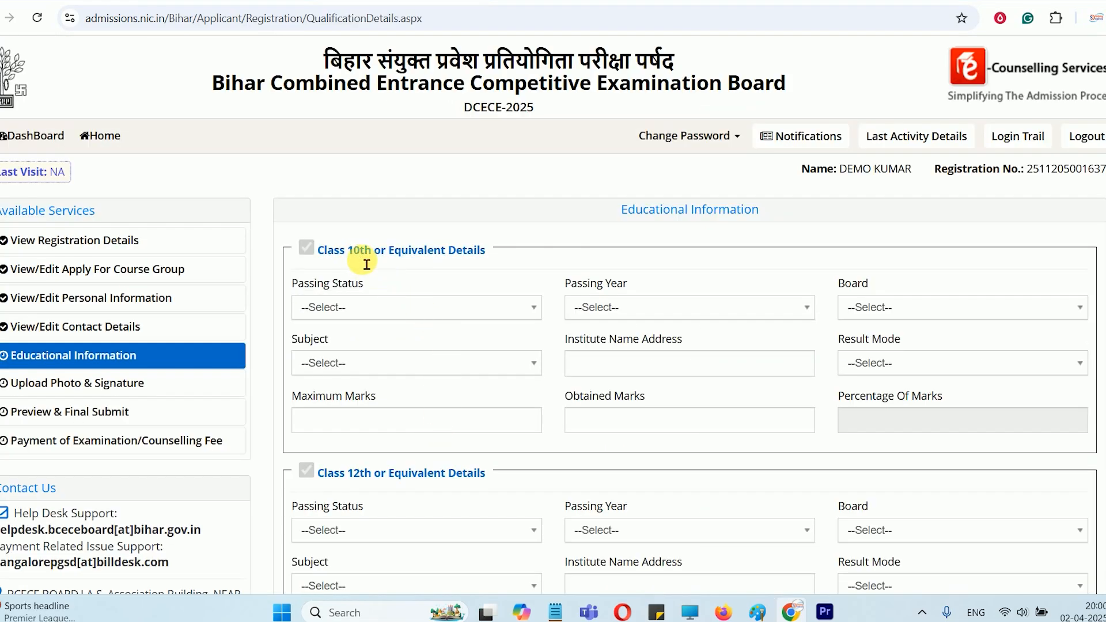
Set the Class 10th passing status to Passed, the passing year to 2022 and the board to BIHAR SCHOOL EXAMINATION BOARD
scroll(375, 282, "down", 3)
scroll(370, 284, "up", 2)
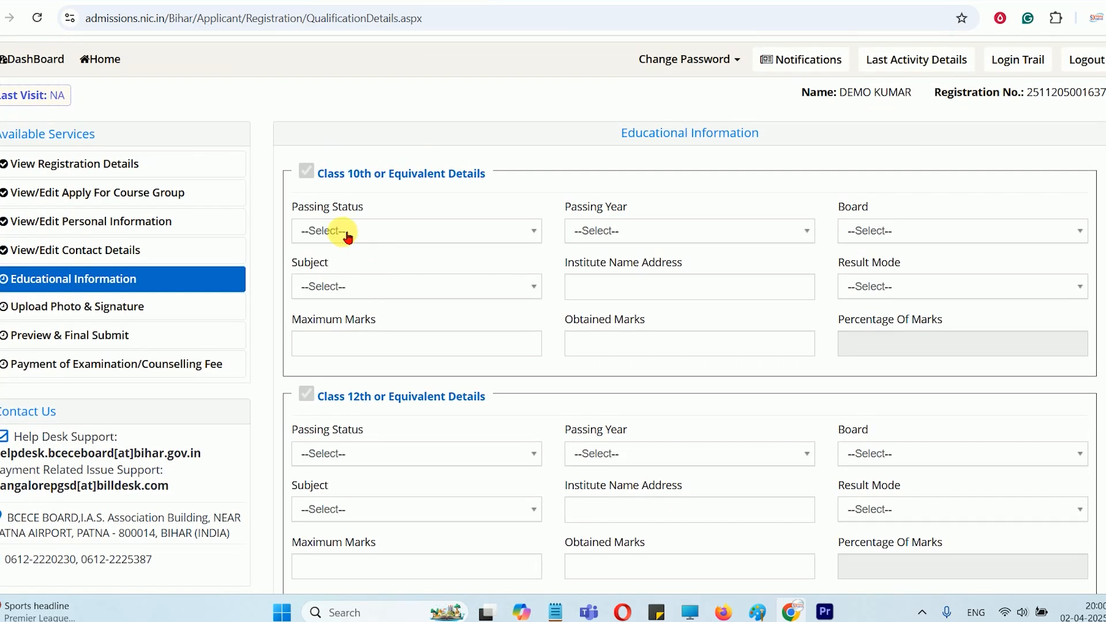
left_click(382, 230)
left_click(342, 305)
left_click(605, 228)
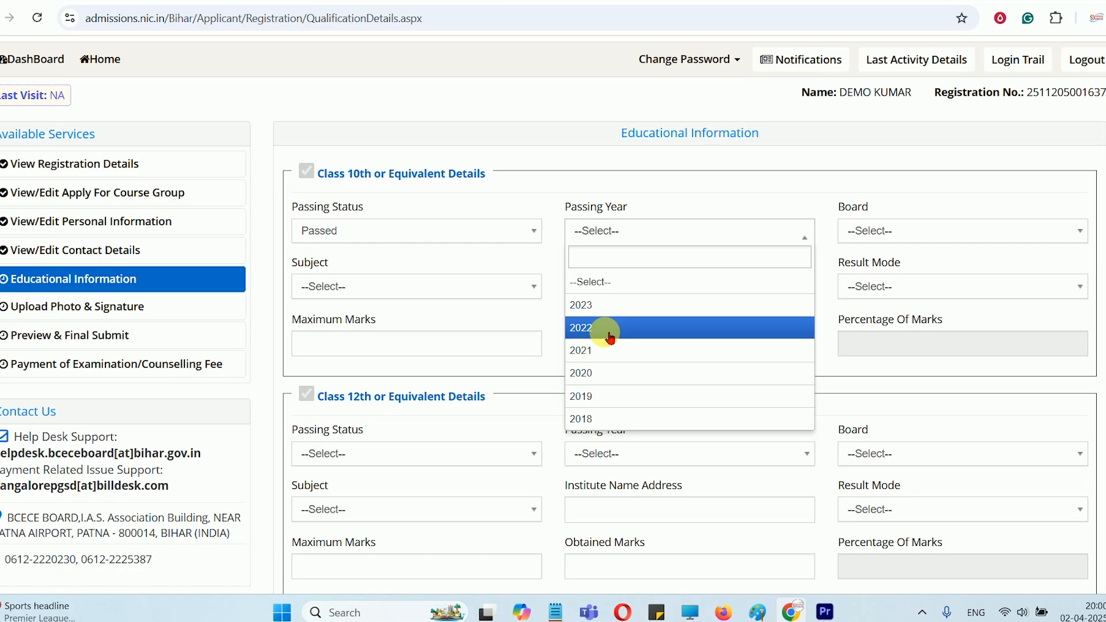
left_click(604, 332)
left_click(897, 231)
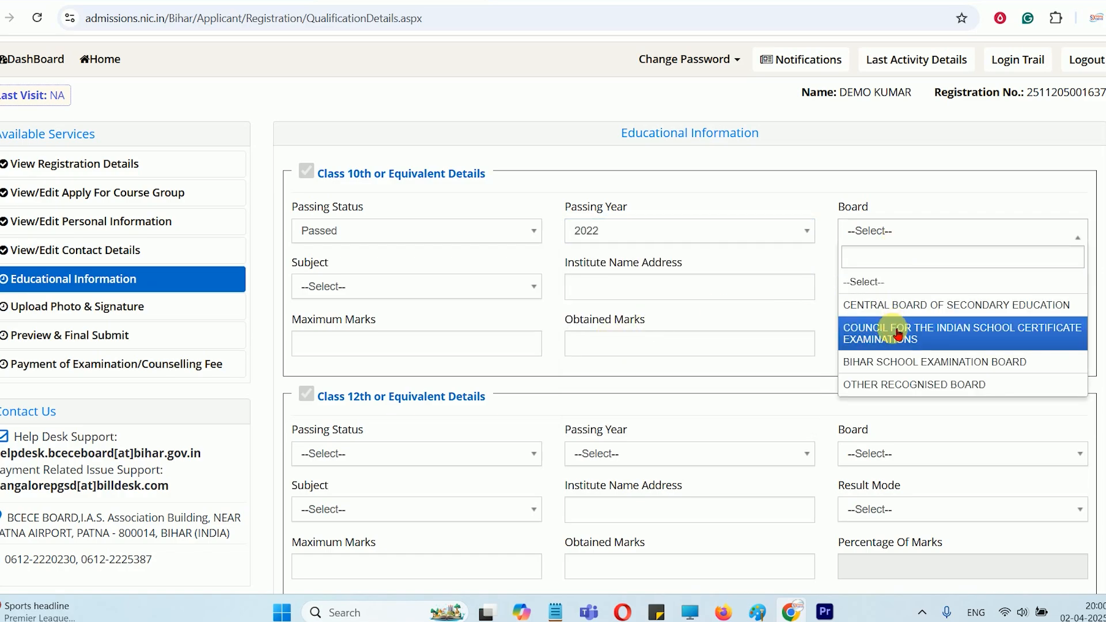
left_click(913, 362)
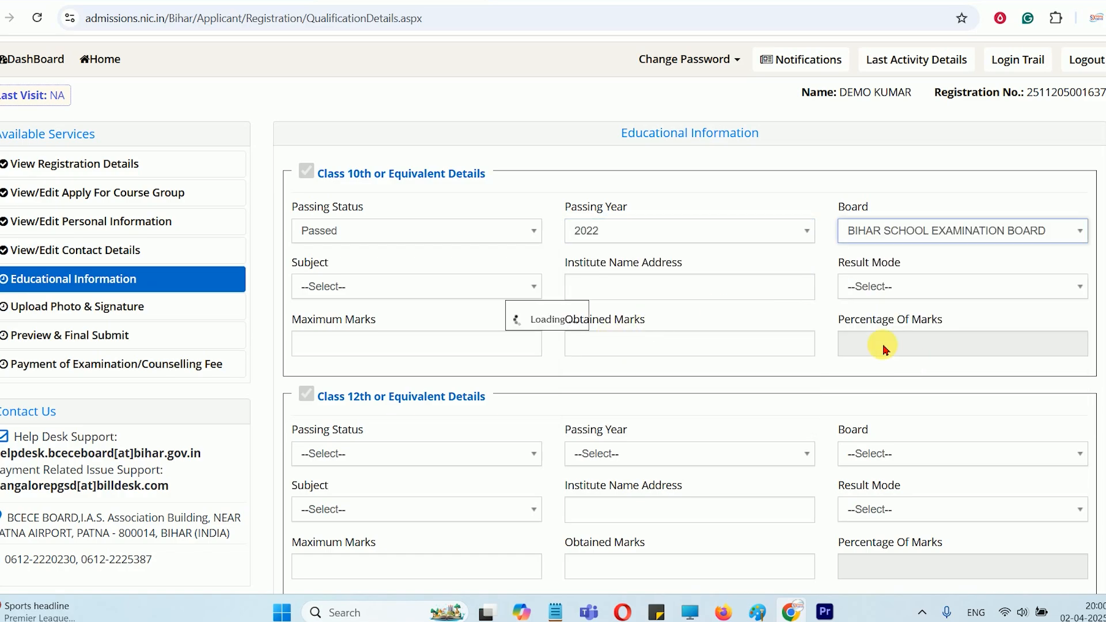
Set the Class 10th subject to All Subject and the result mode to Percentage, leaving the institute name address empty
left_click(361, 291)
left_click(333, 363)
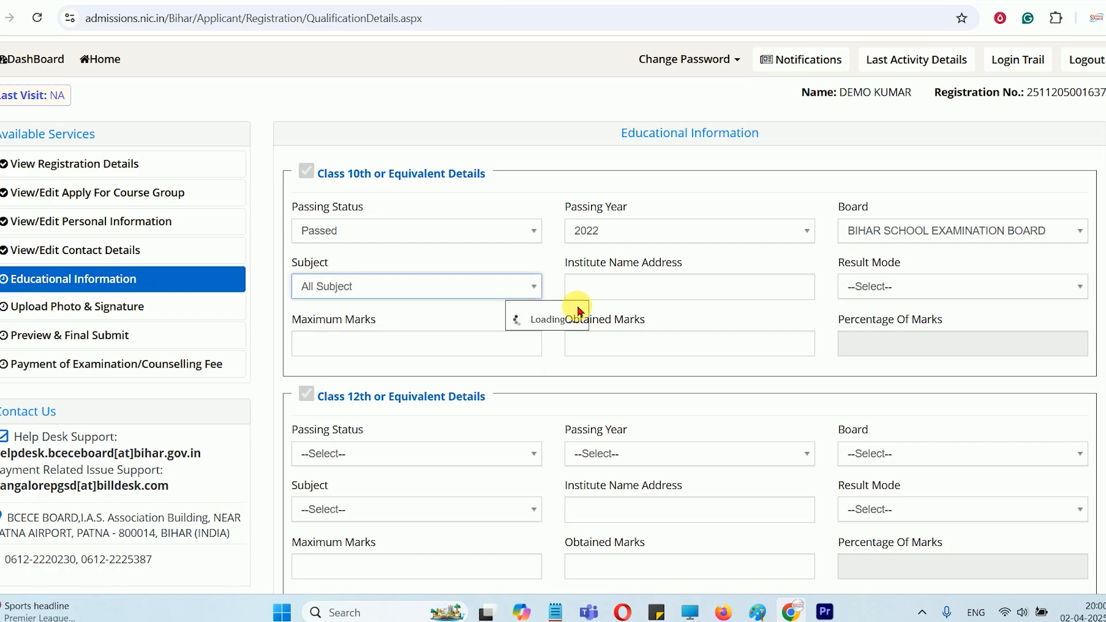
left_click(623, 282)
left_click_drag(592, 263, 641, 263)
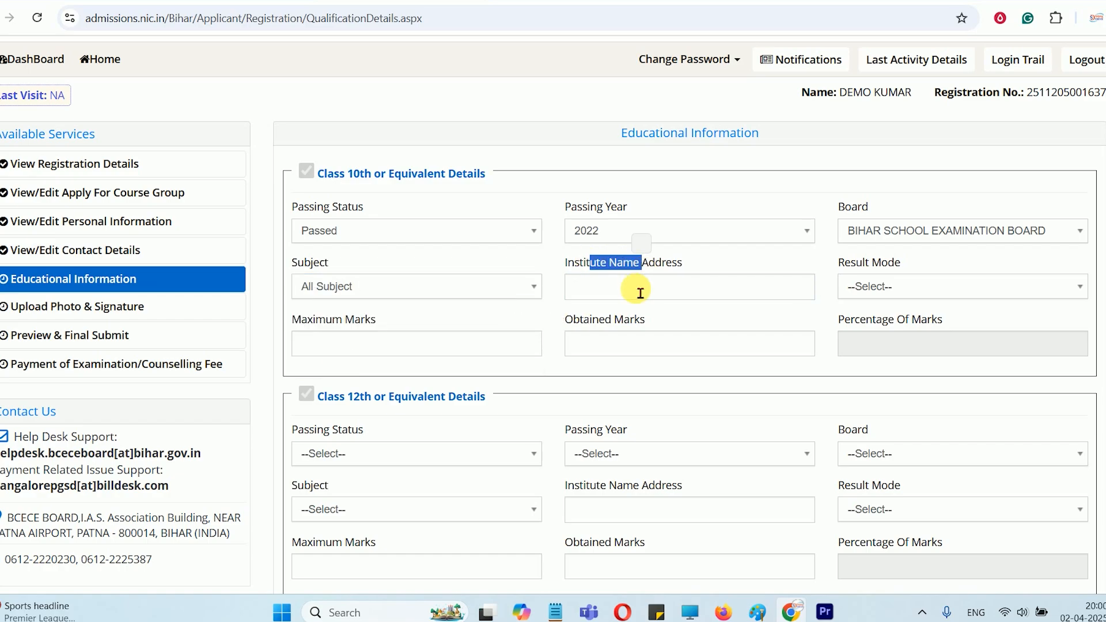
left_click(640, 292)
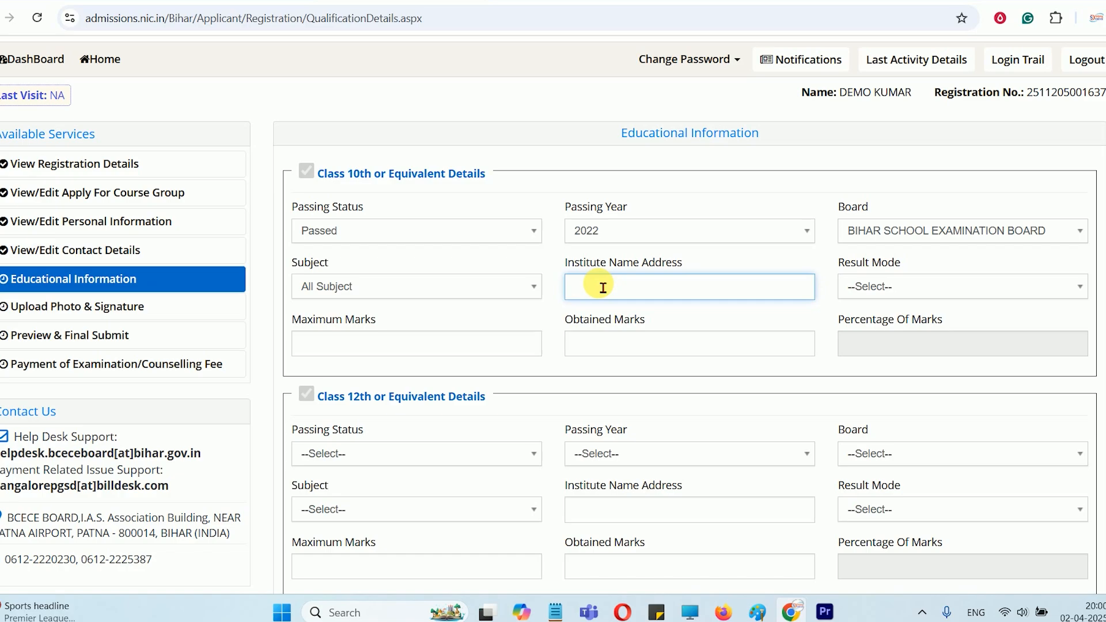
left_click(881, 287)
left_click(880, 356)
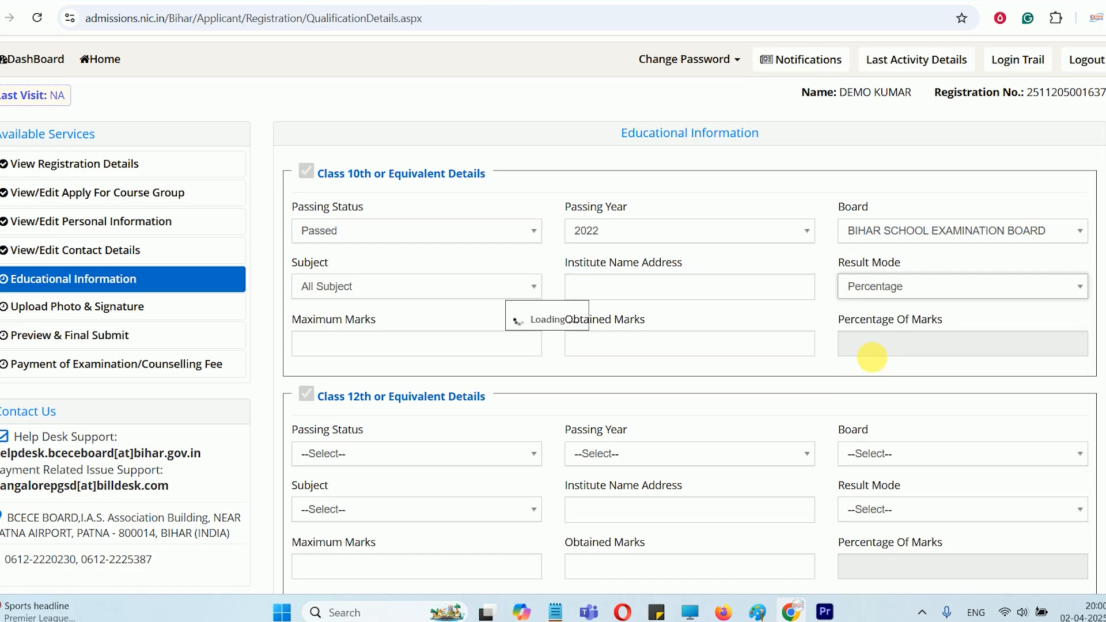
Try the CGPA result mode for Class 10th with a CGPA multiplication factor of 9.5
left_click(870, 286)
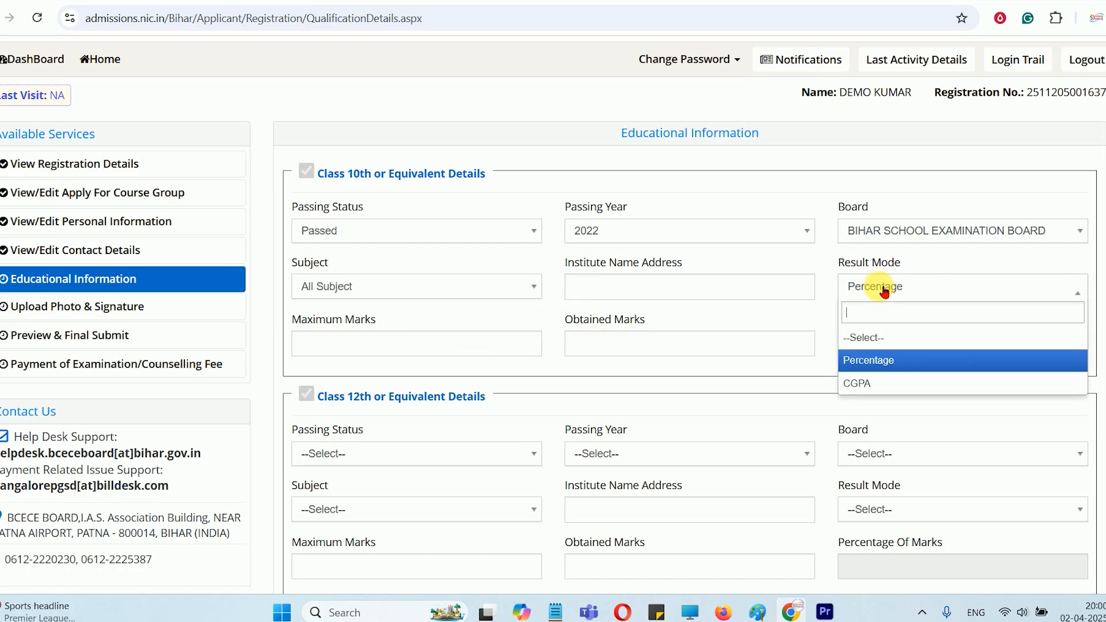
left_click(885, 290)
left_click(884, 288)
left_click(870, 380)
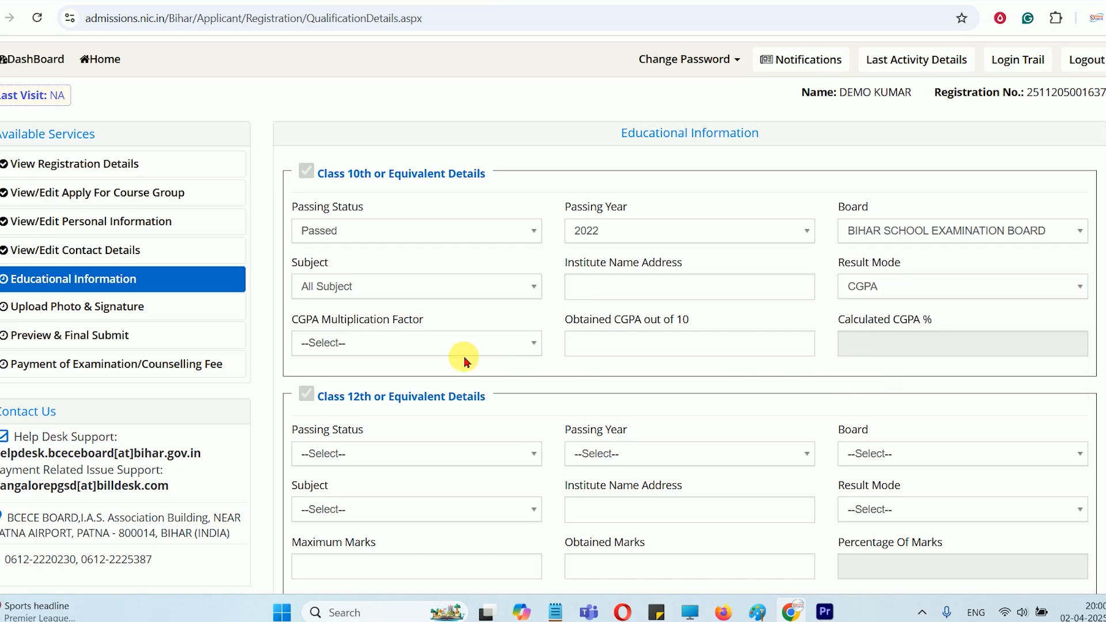
left_click(365, 343)
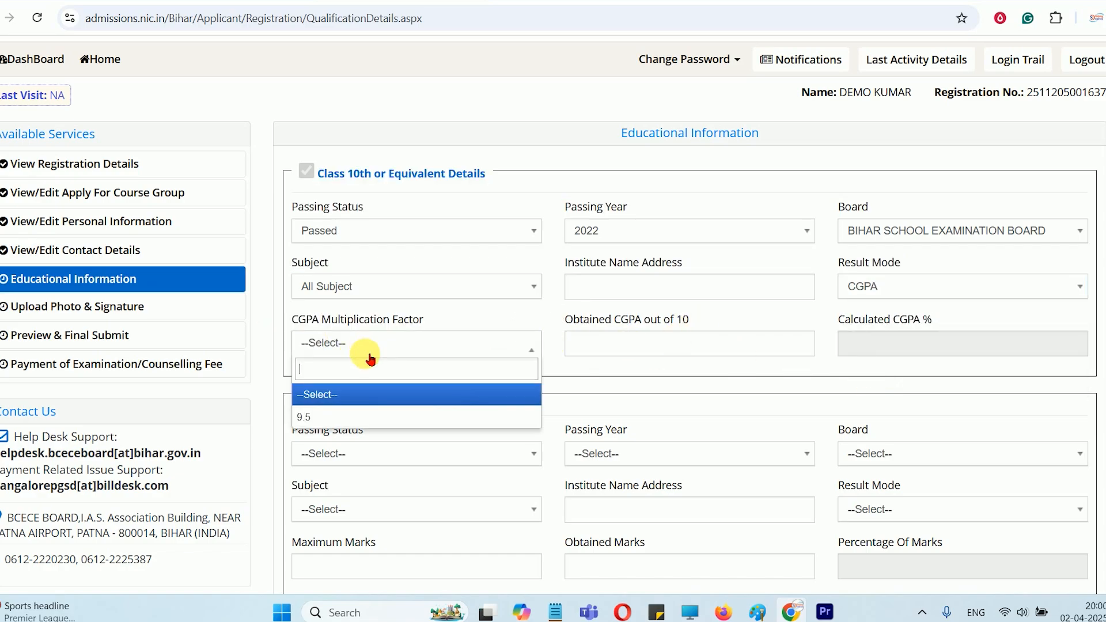
left_click(326, 414)
left_click(592, 353)
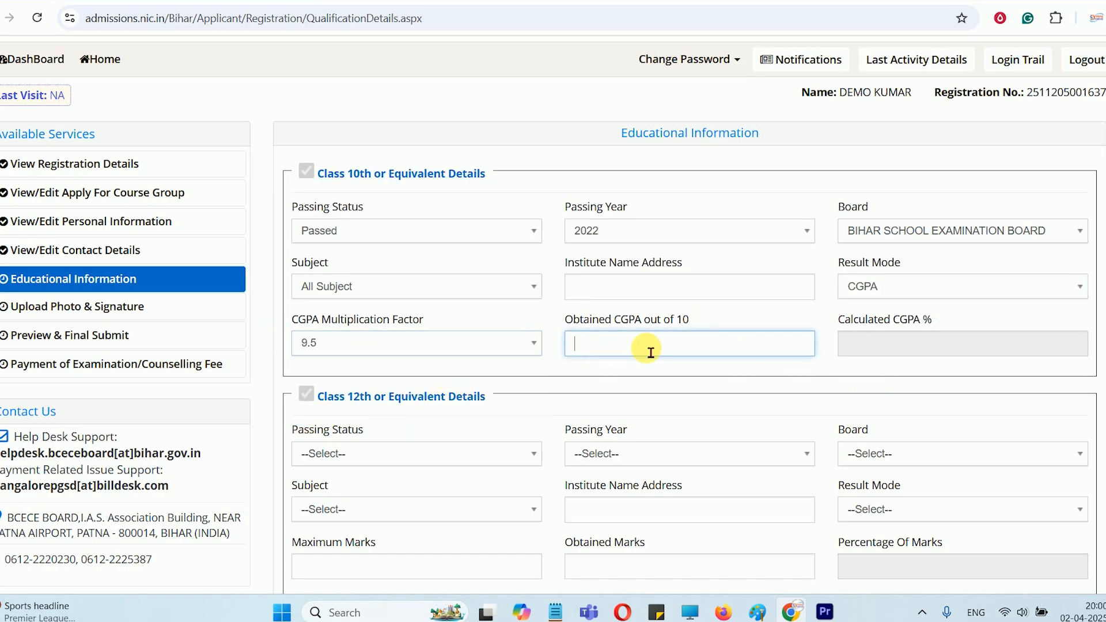
Set the Class 10th result mode back to Percentage, and enter 500 maximum marks and 320 obtained marks
left_click(876, 288)
left_click(876, 361)
left_click(401, 357)
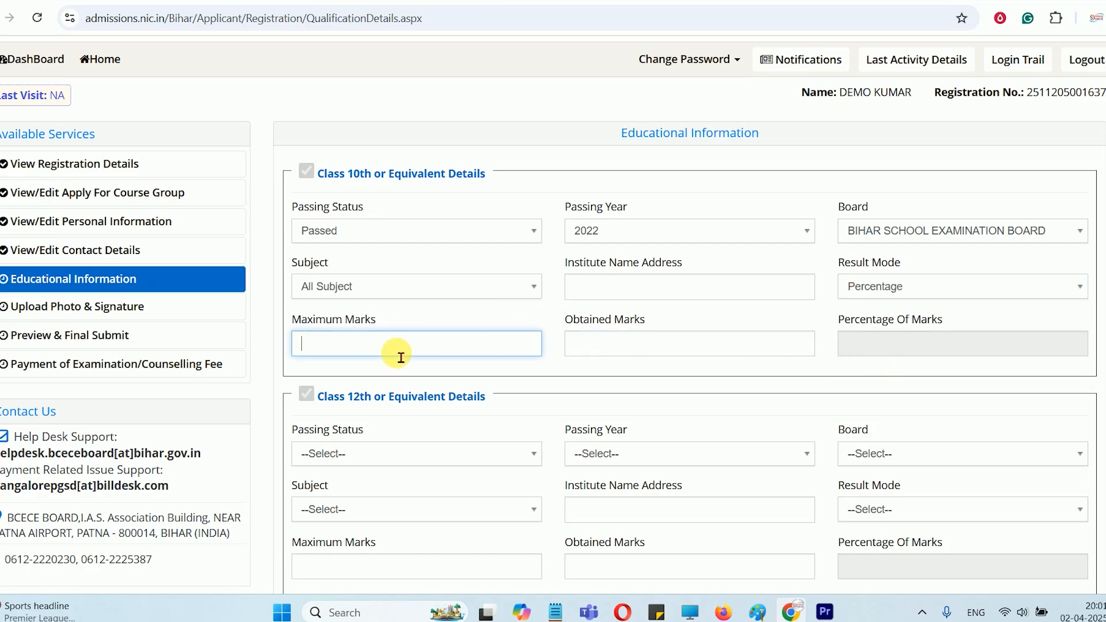
type("320")
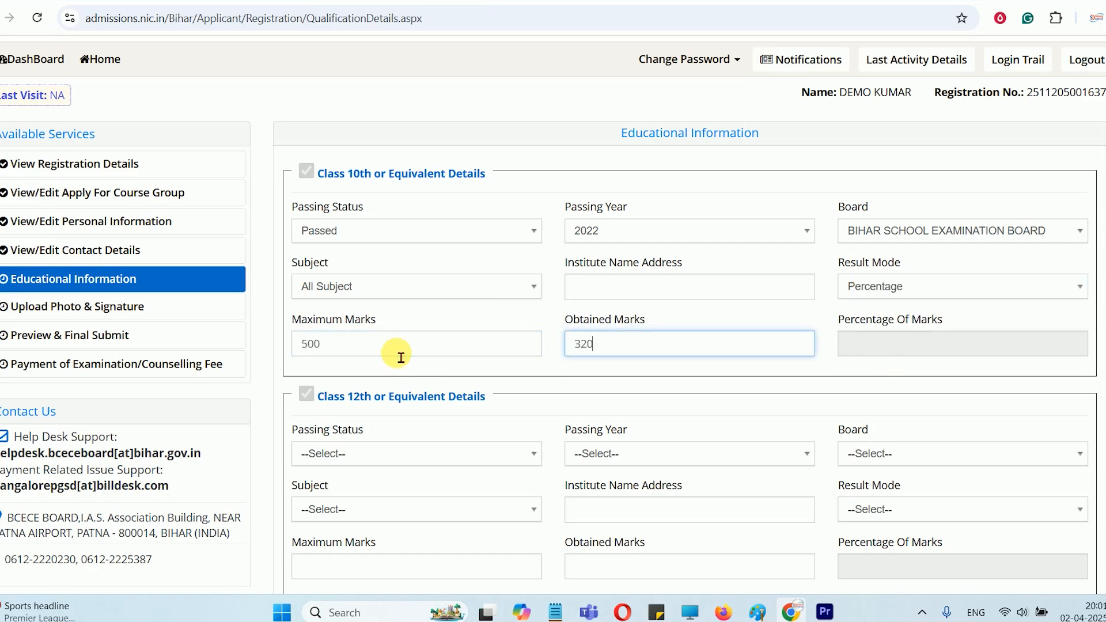
key("Tab")
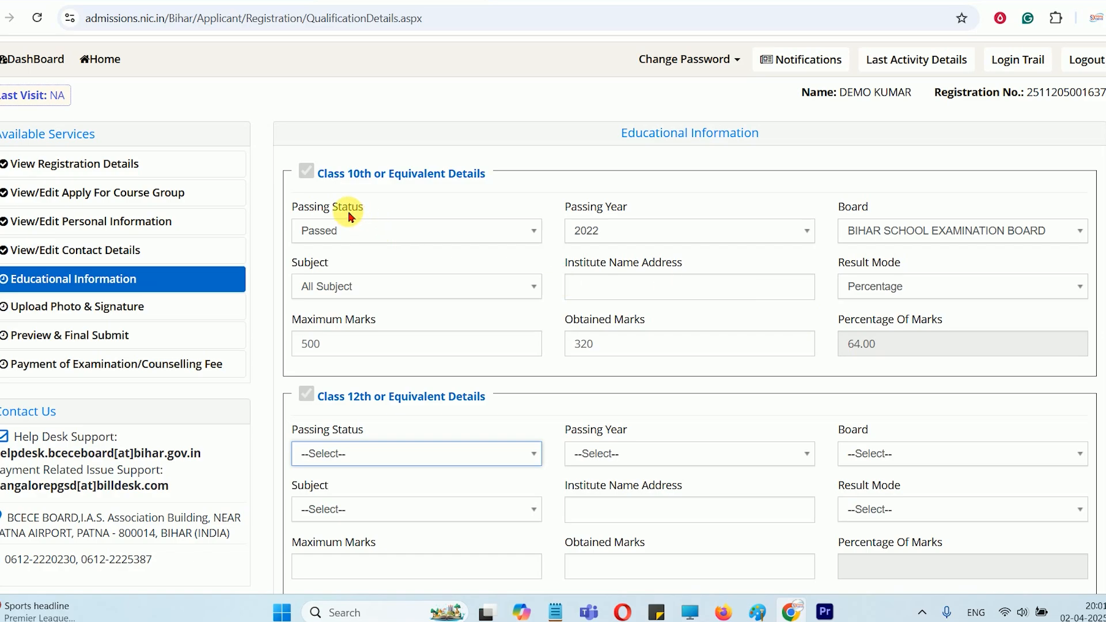
Try entering the school's name and full address with postal code as the Class 10th institute, and clear the entry
left_click(606, 298)
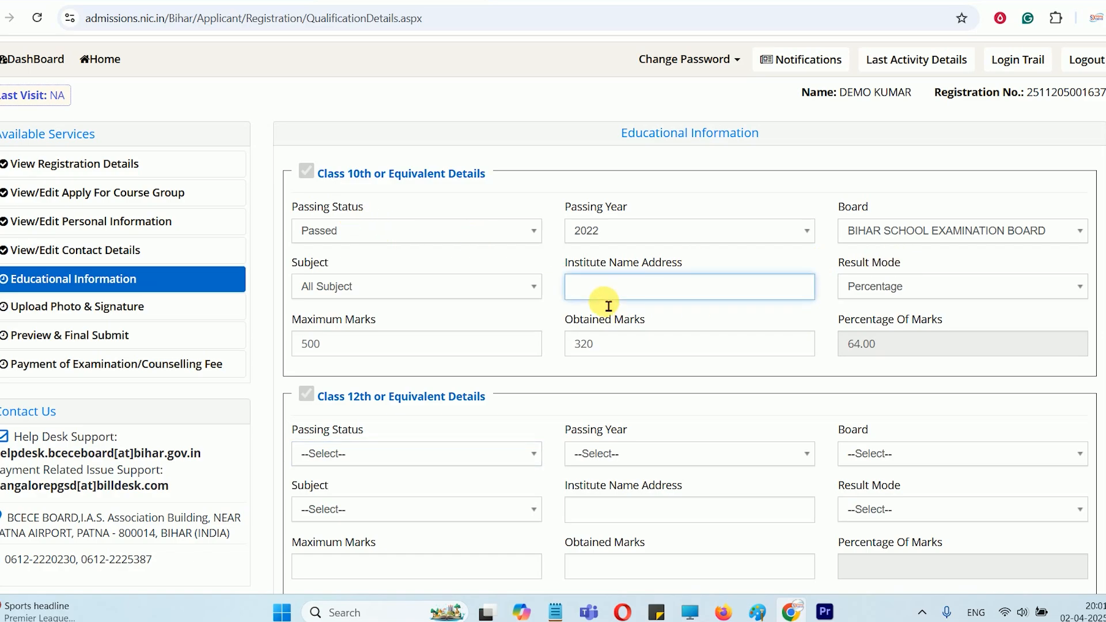
type("G G HIGH SCHOOL BHORE GOPAGALNJA ")
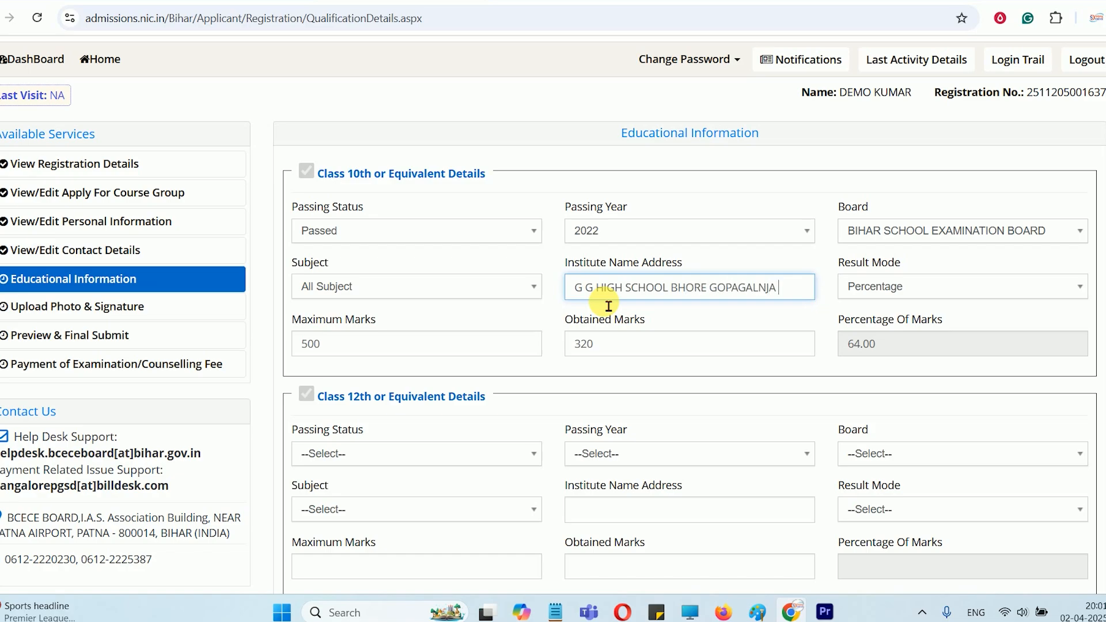
type("DIST GOPALGANJ PIN")
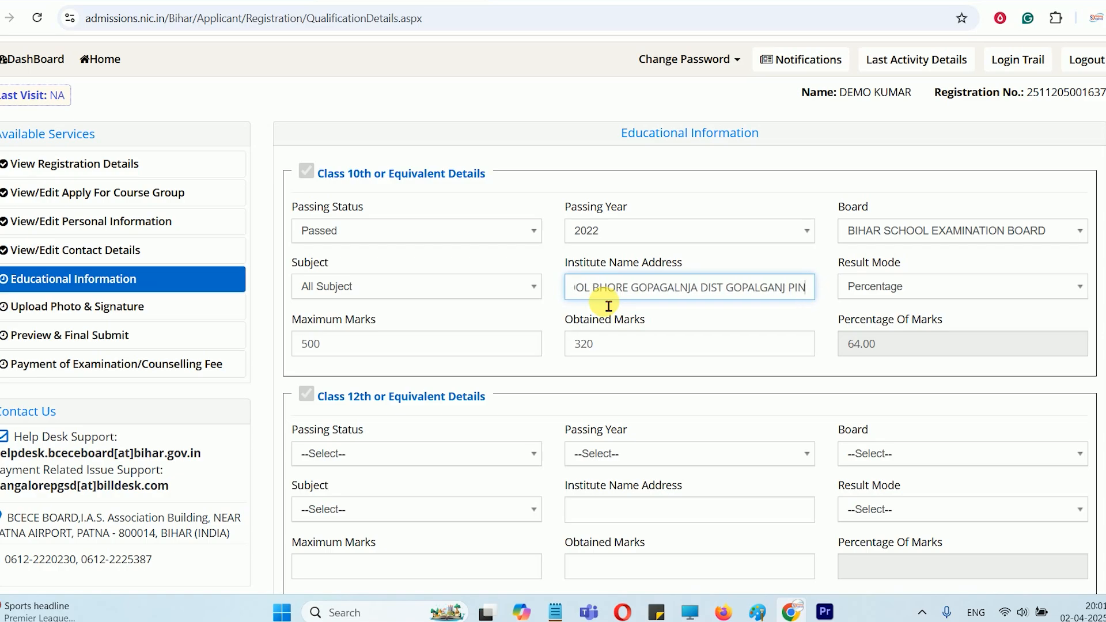
type(" 841428")
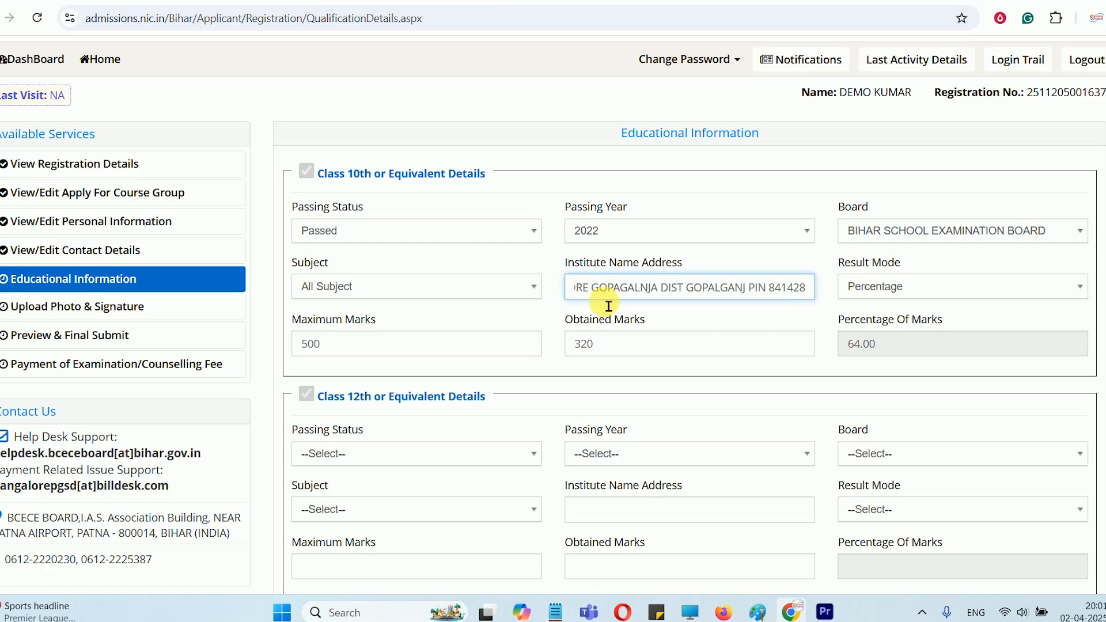
key("ctrl+a")
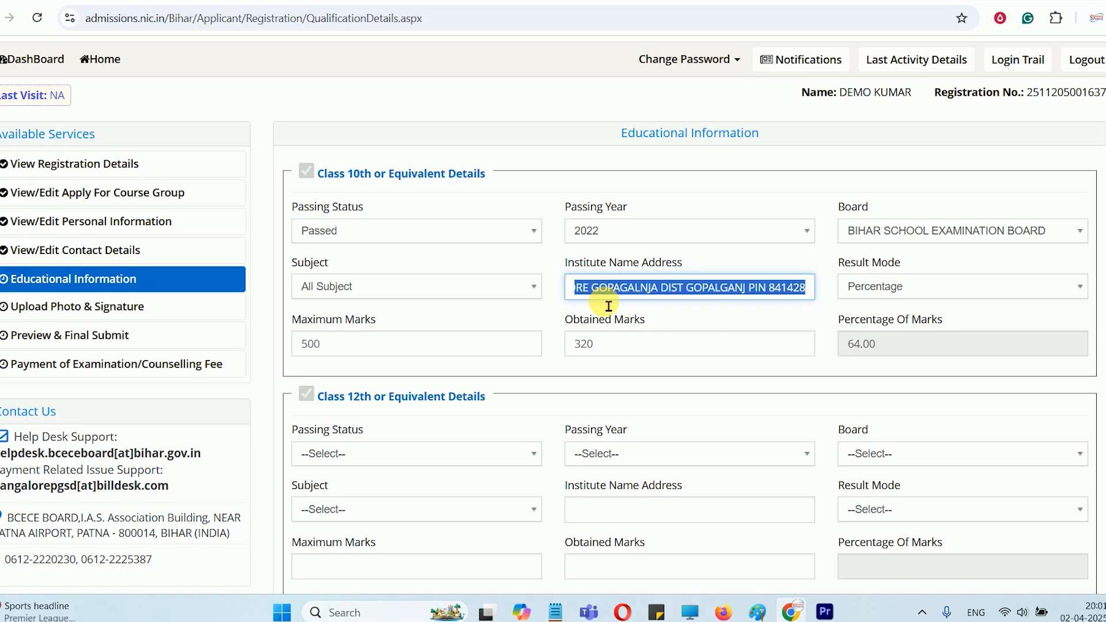
key("BackSpace")
left_click(636, 315)
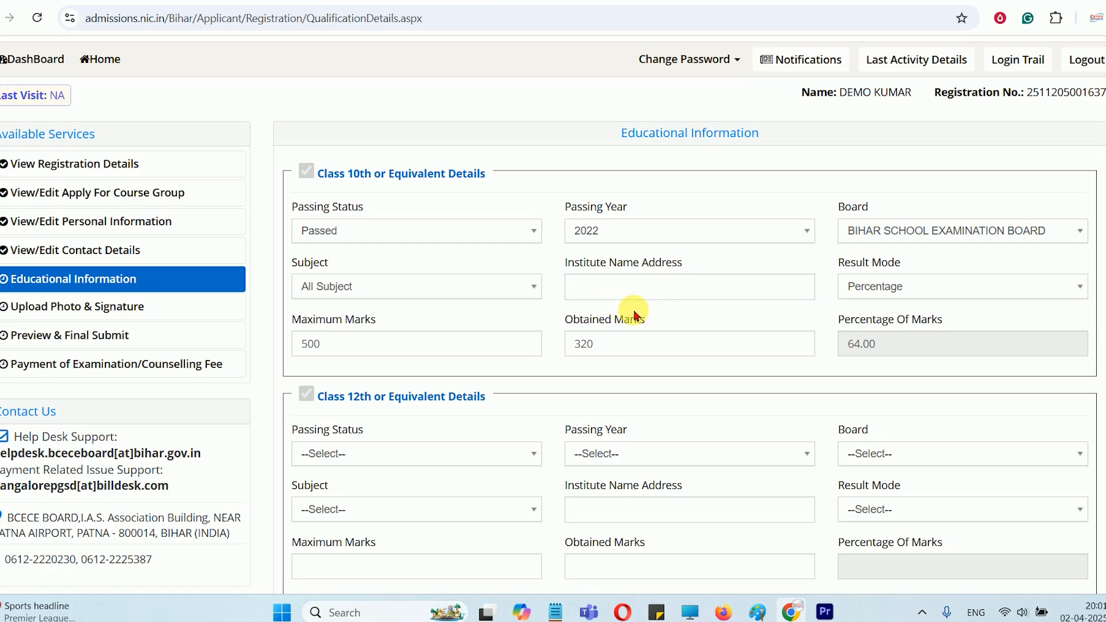
Set the Class 12th passing status to Passed, the passing year to 2025 and the board to BIHAR SCHOOL EXAMINATION BOARD
scroll(628, 317, "down", 3)
left_click_drag(334, 244, 475, 245)
left_click(370, 304)
left_click(353, 375)
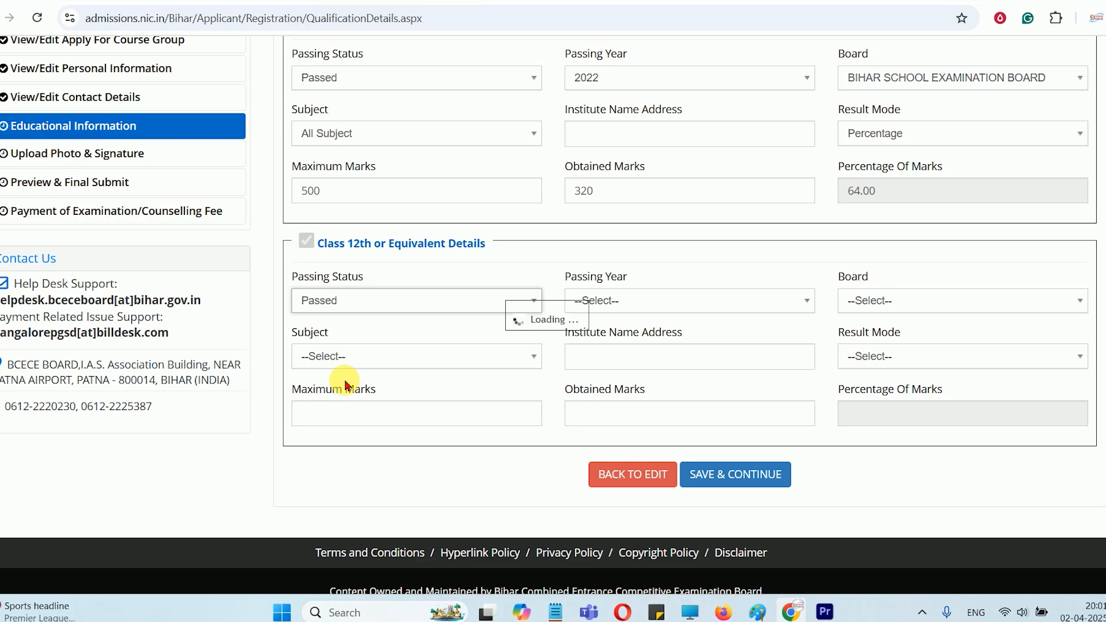
left_click(599, 302)
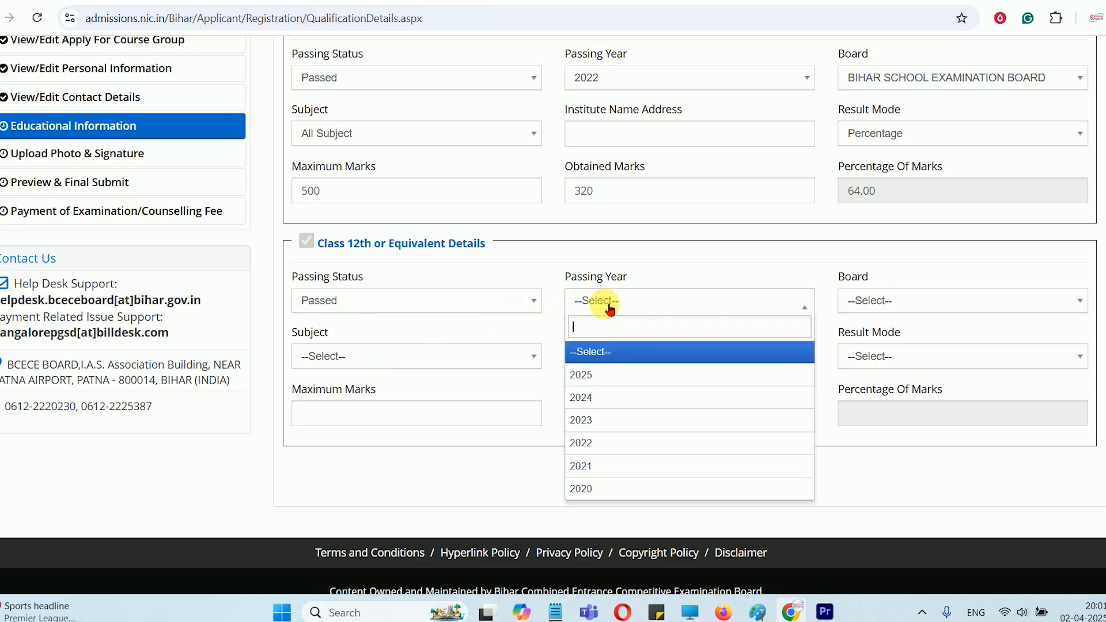
left_click(595, 375)
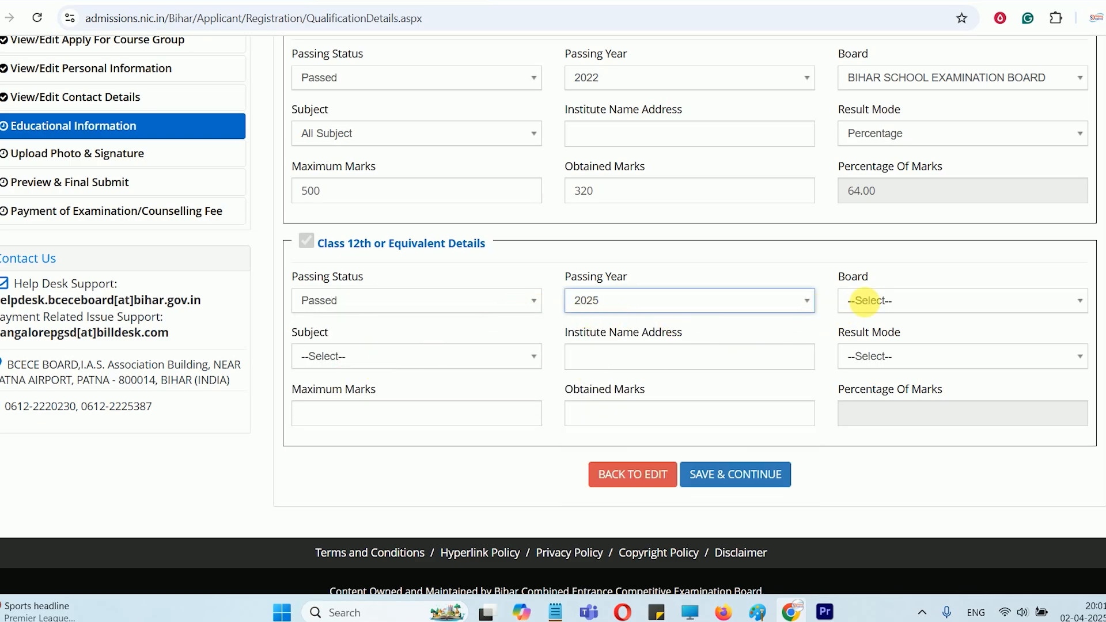
left_click(864, 300)
left_click(891, 432)
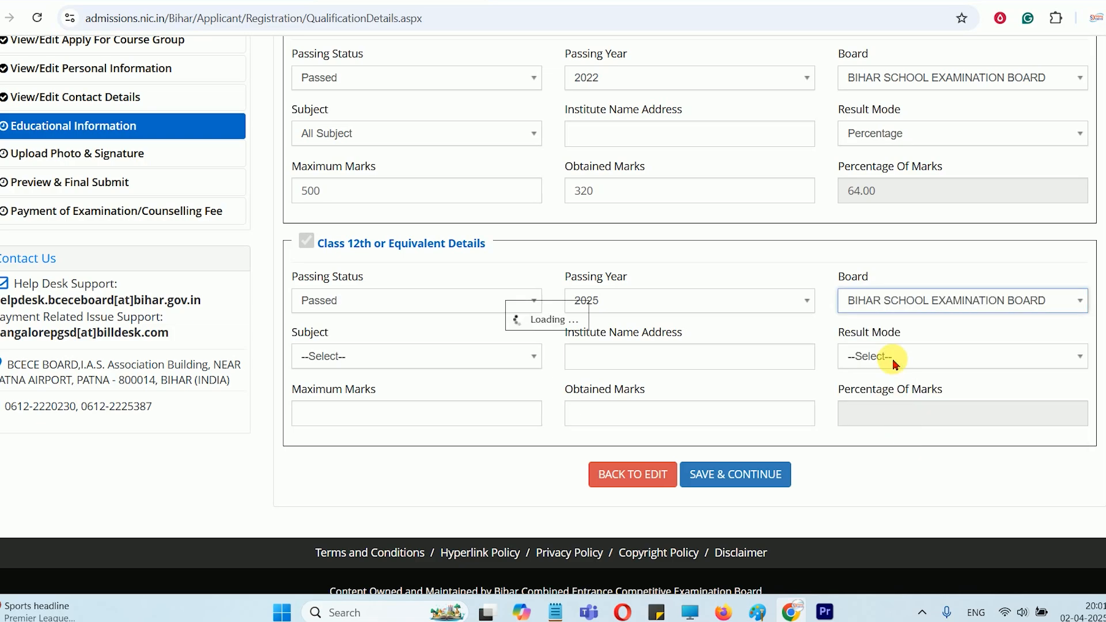
scroll(823, 328, "down", 1)
left_click(899, 225)
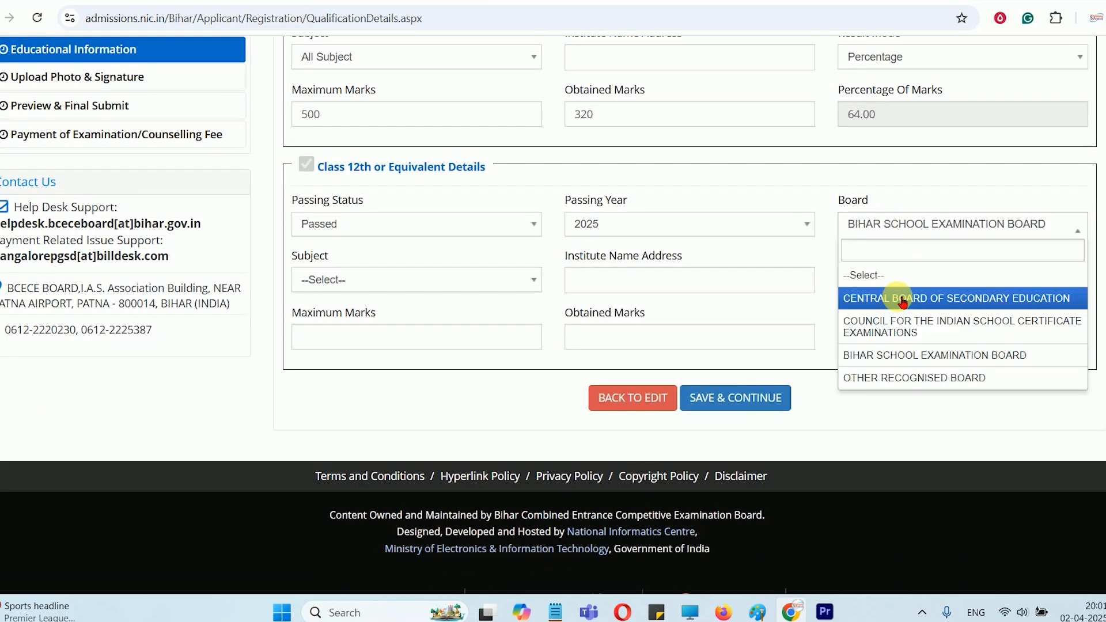
left_click(924, 357)
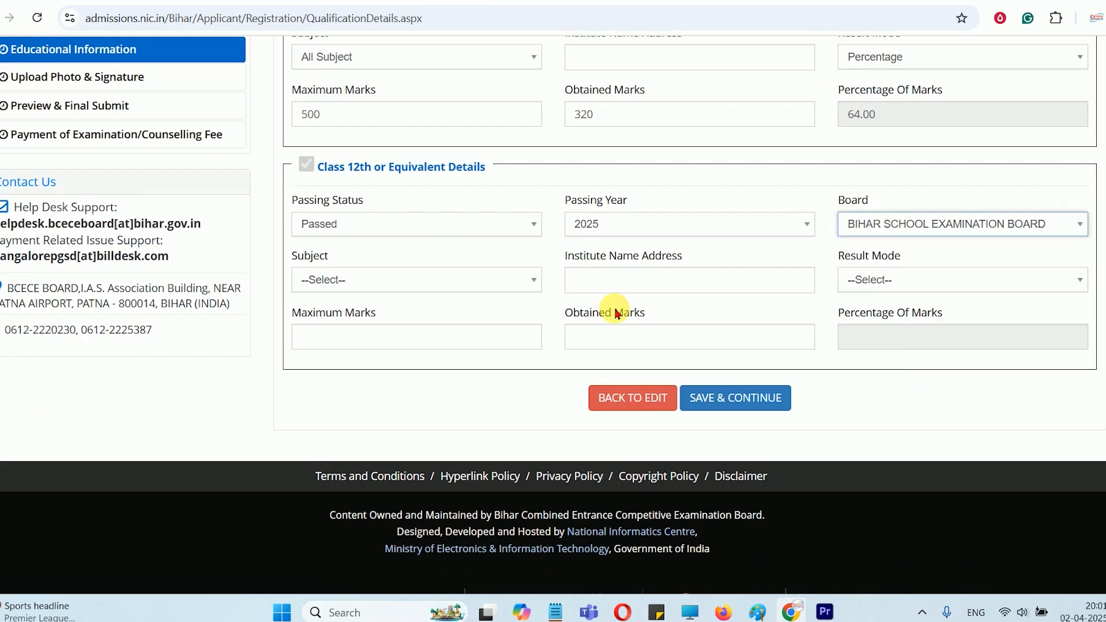
Try the PCMB, PCB and PCM options as the Class 12th subject
left_click(365, 280)
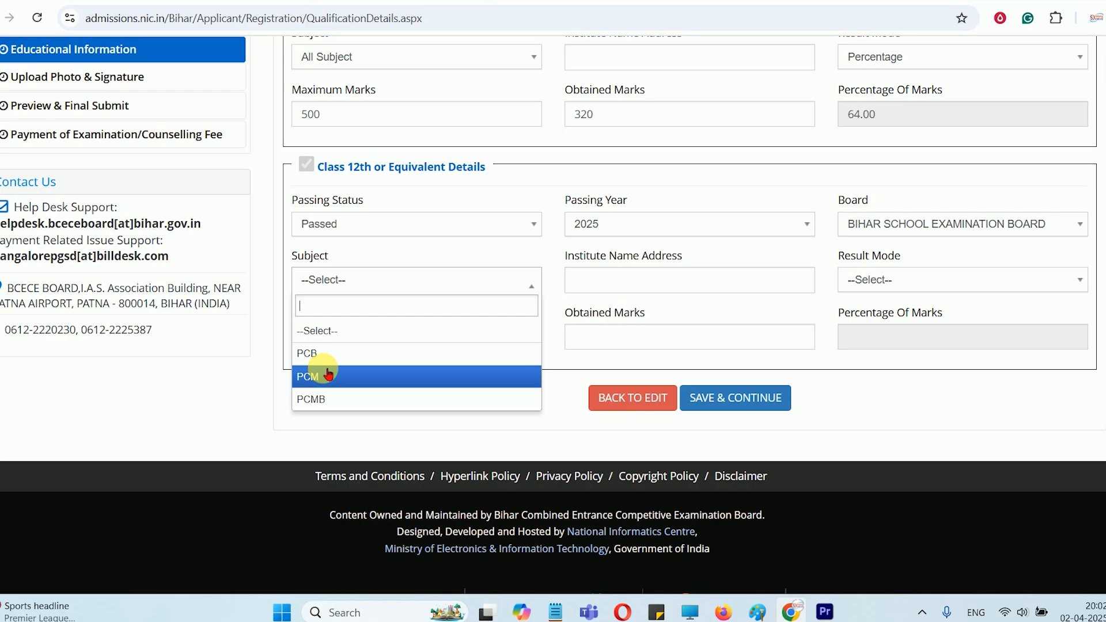
left_click(320, 398)
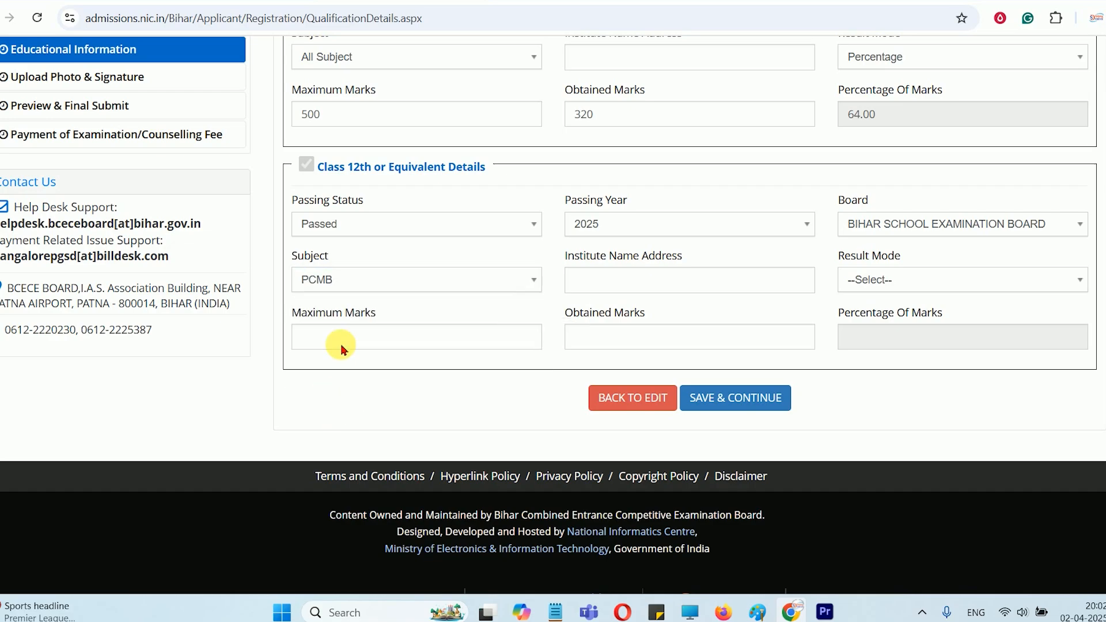
left_click(333, 284)
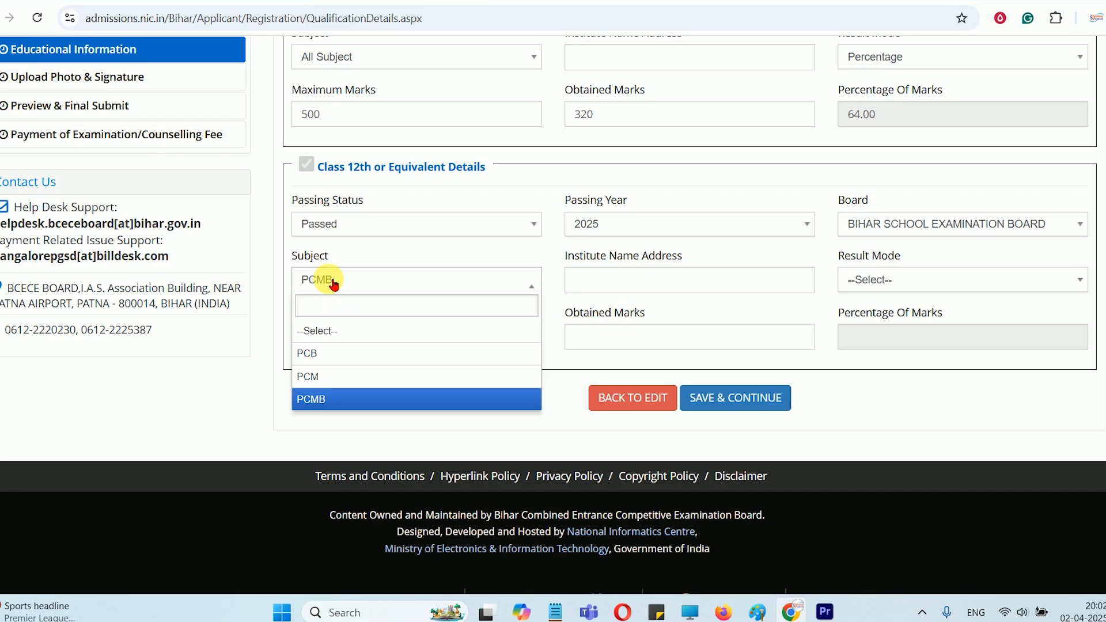
left_click(335, 285)
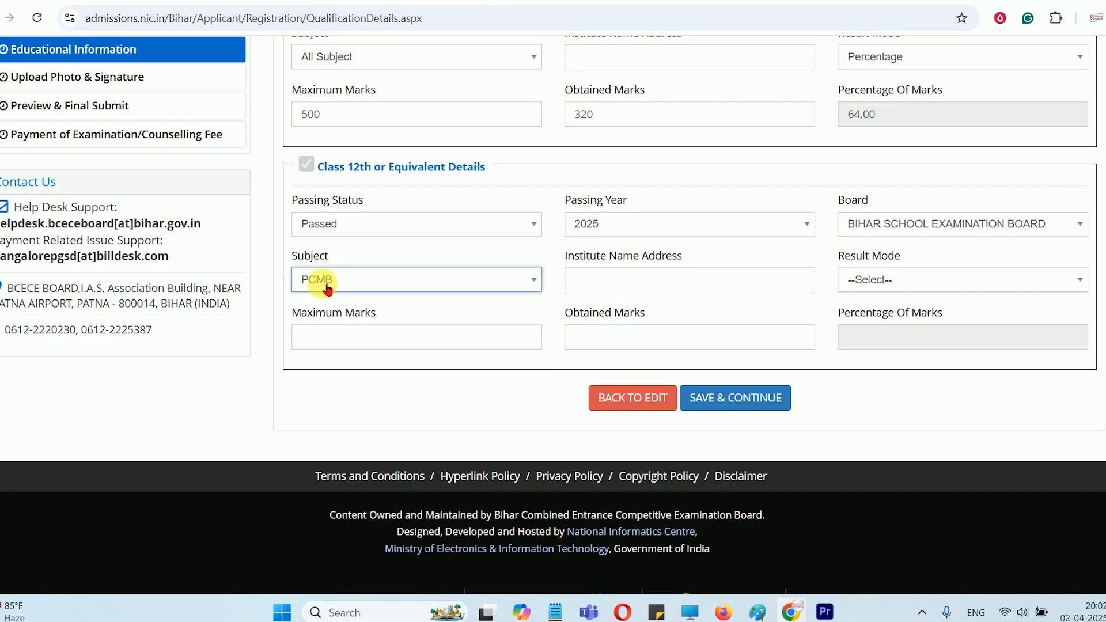
left_click(338, 291)
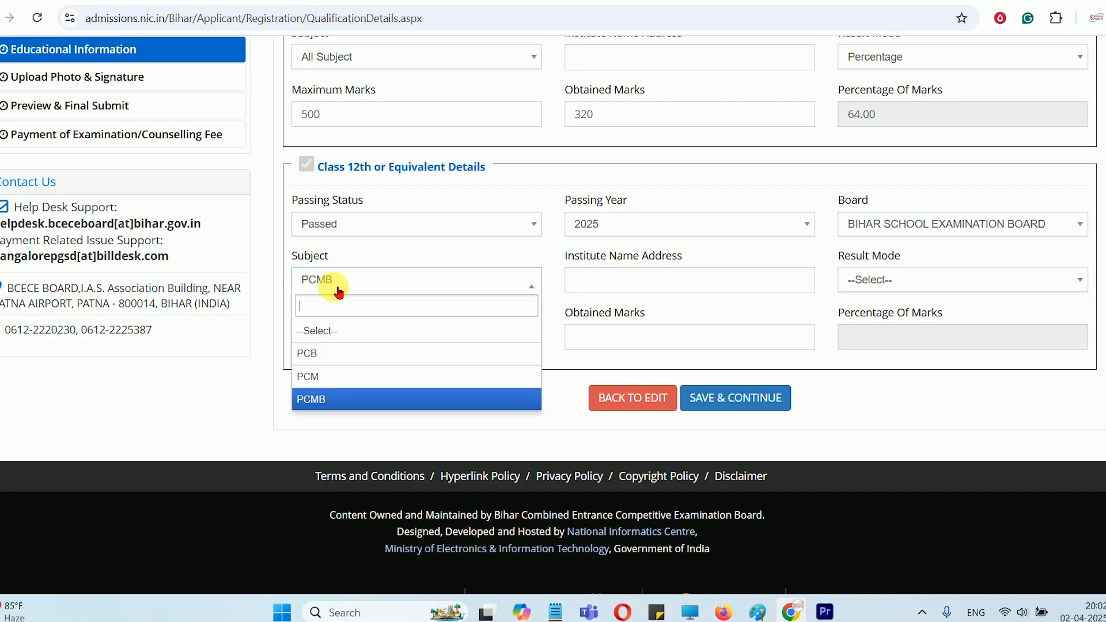
left_click(326, 353)
left_click(321, 281)
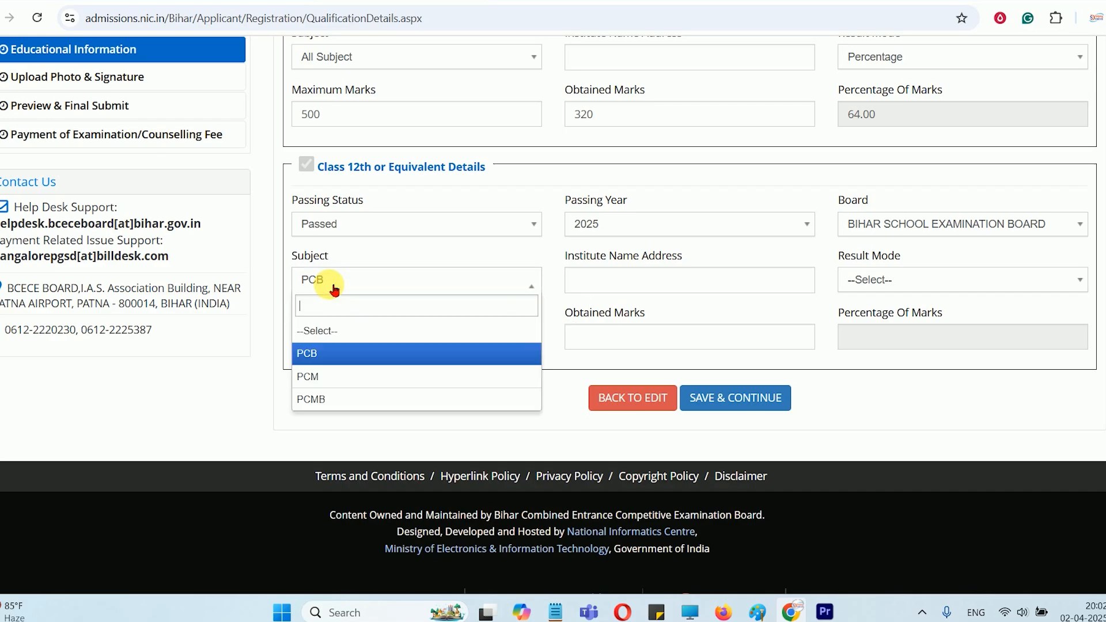
left_click(333, 376)
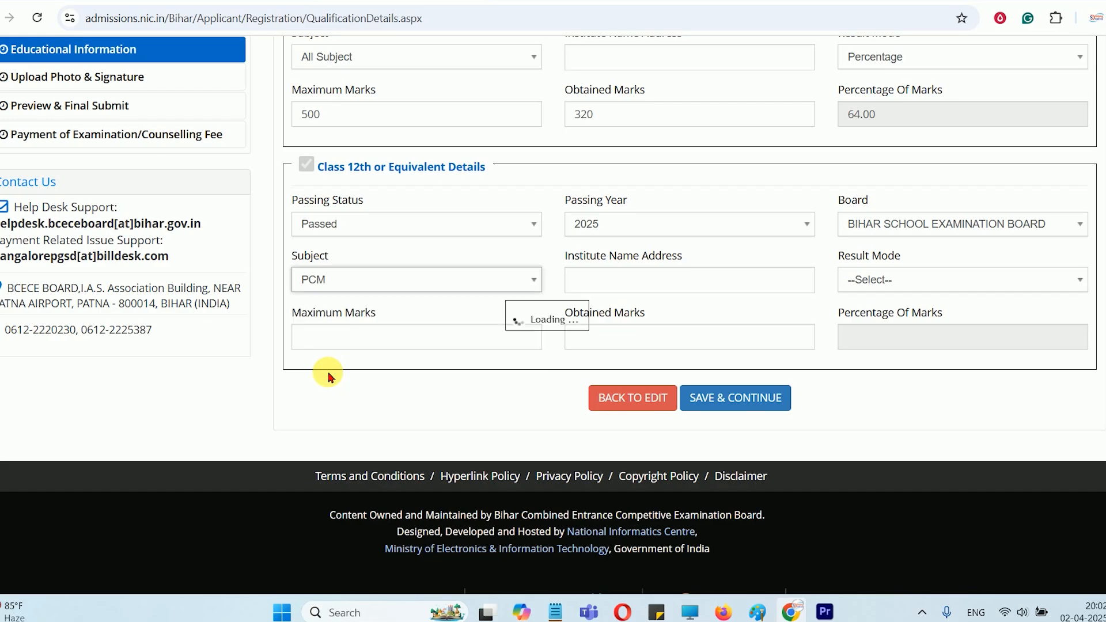
left_click(348, 285)
left_click(305, 354)
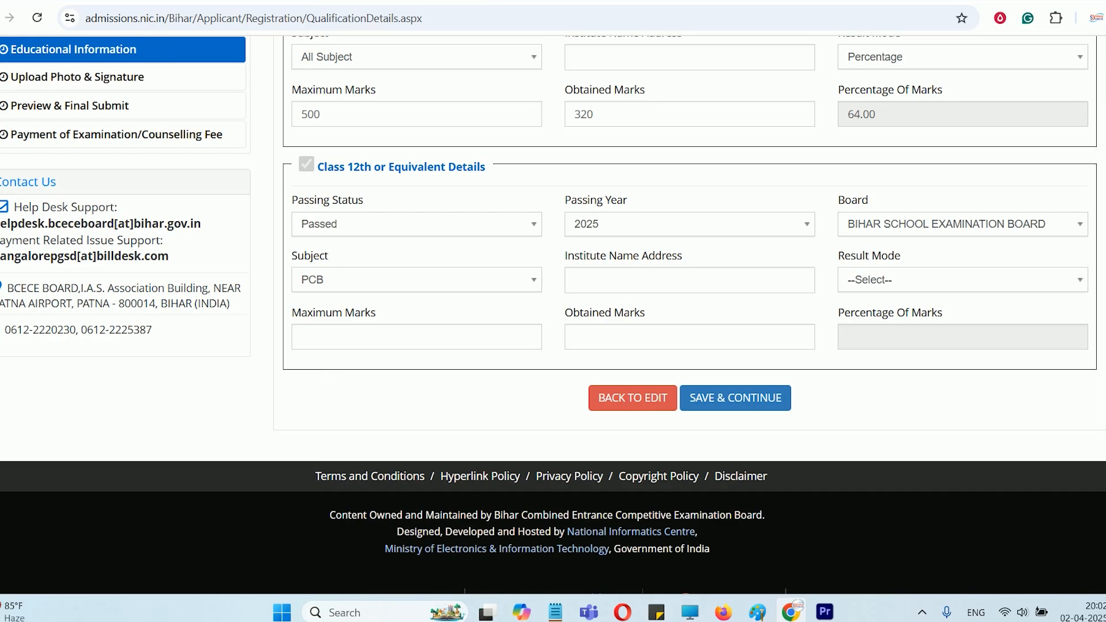
Examine the subject and marks requirements for each course in the educational qualification section of the PROS_DC25.pdf prospectus
left_click(164, 1)
scroll(360, 251, "down", 5)
scroll(373, 256, "down", 8)
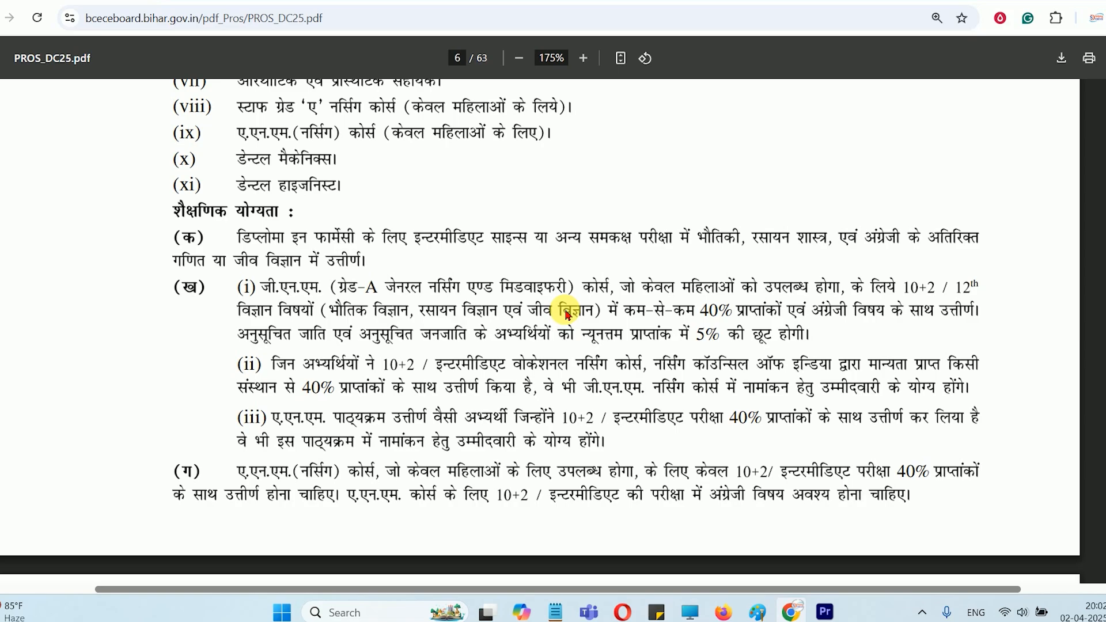
scroll(567, 314, "down", 1)
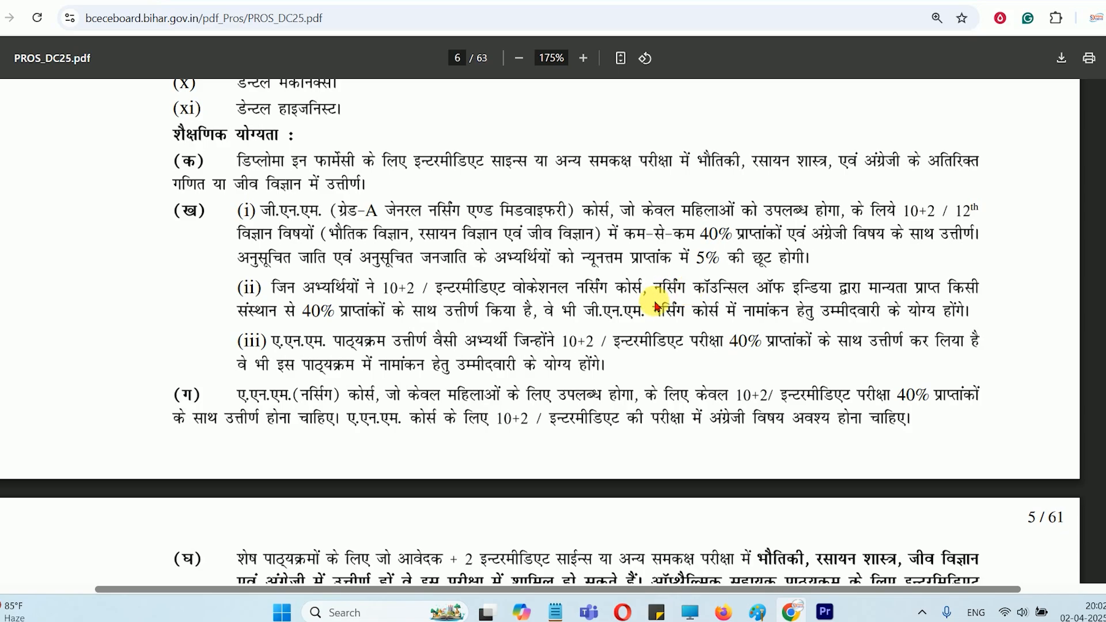
scroll(657, 306, "down", 1)
scroll(383, 314, "down", 2)
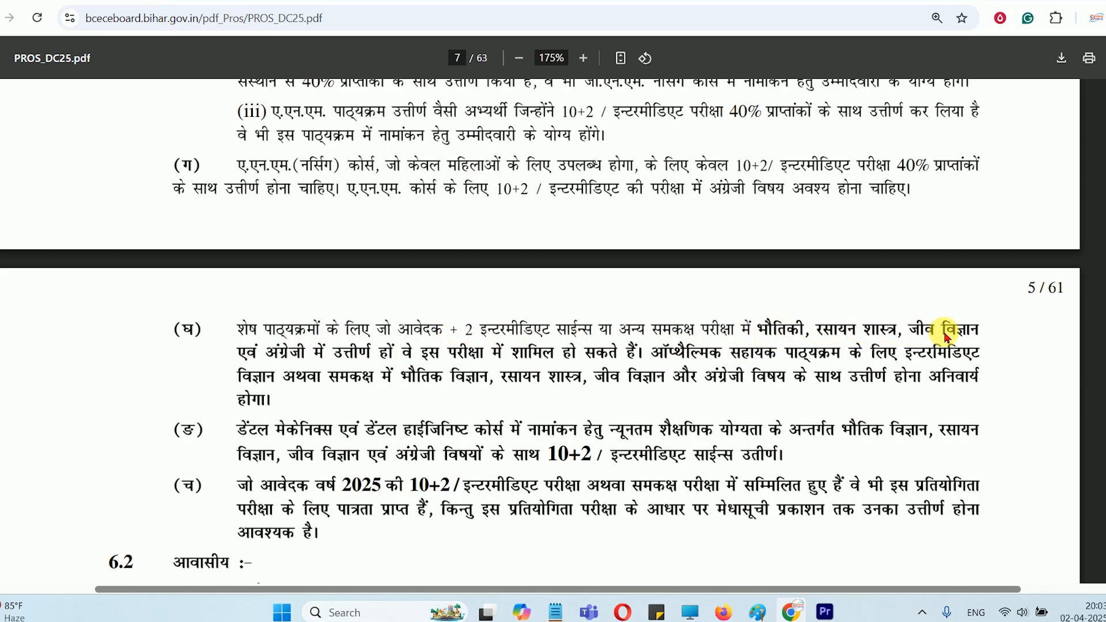
scroll(396, 361, "down", 1)
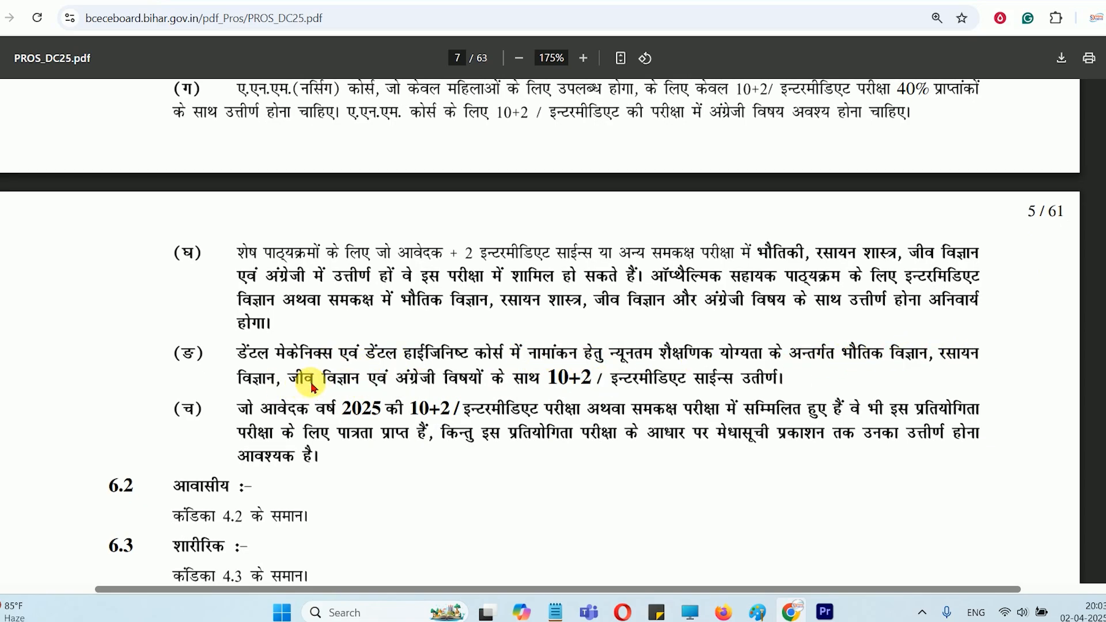
scroll(452, 380, "down", 2)
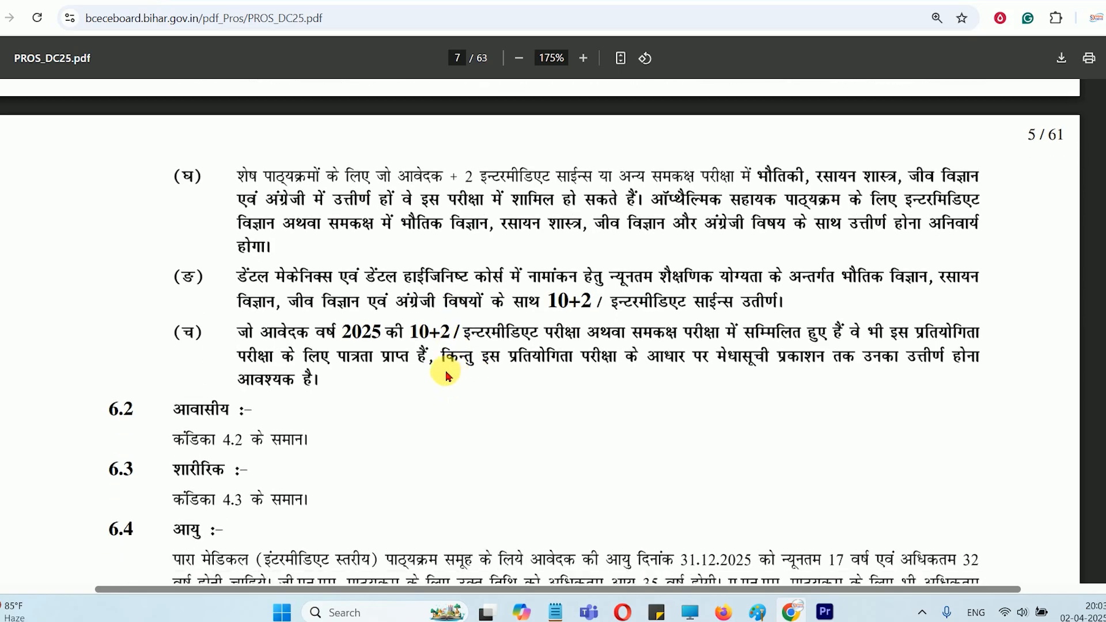
scroll(560, 353, "up", 5)
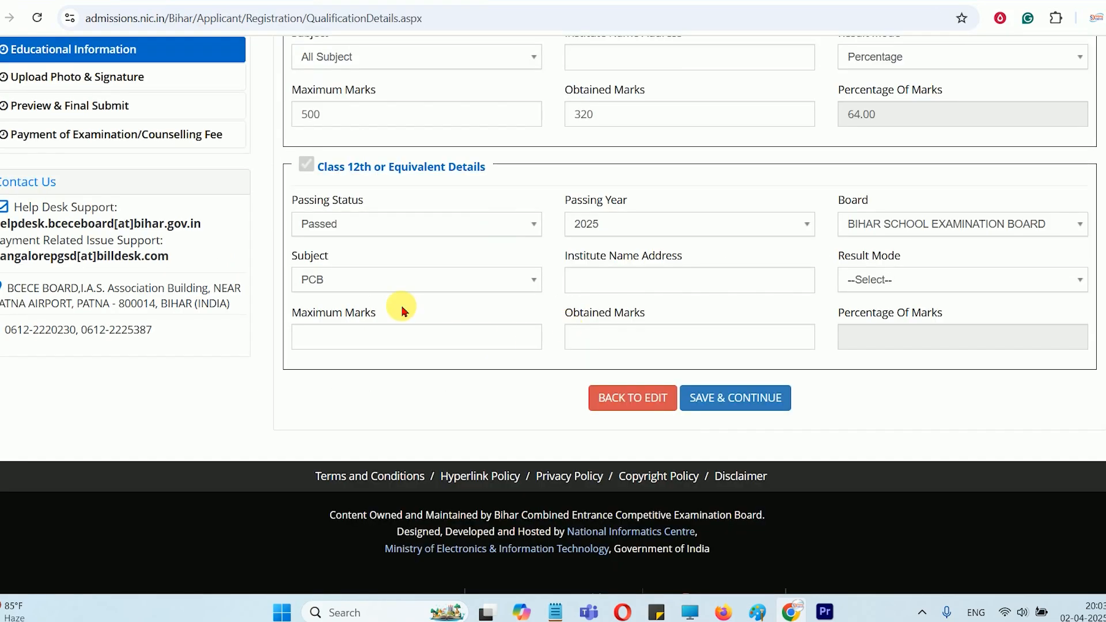
Return to the application form and set the Class 12th subject to PCMB and the result mode to Percentage
left_click(365, 286)
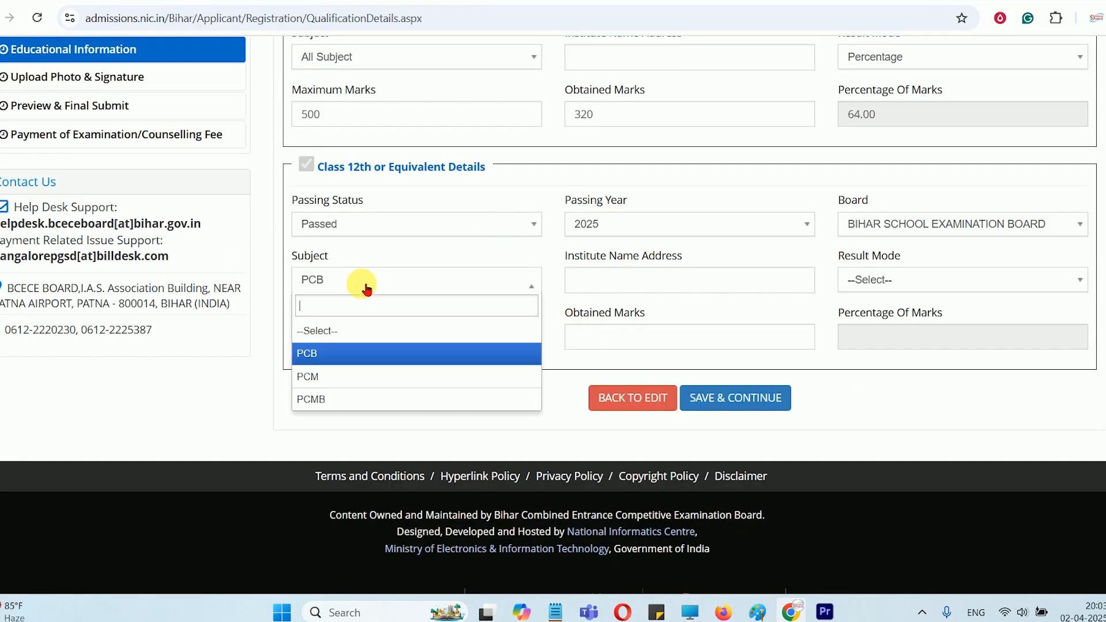
left_click(354, 398)
left_click(617, 292)
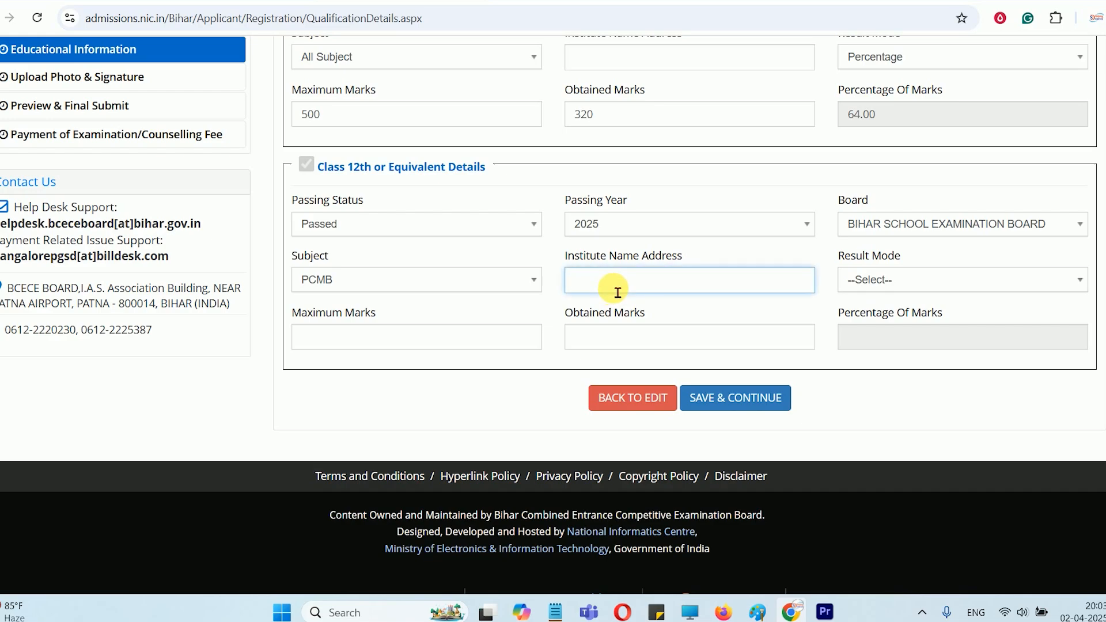
left_click(870, 282)
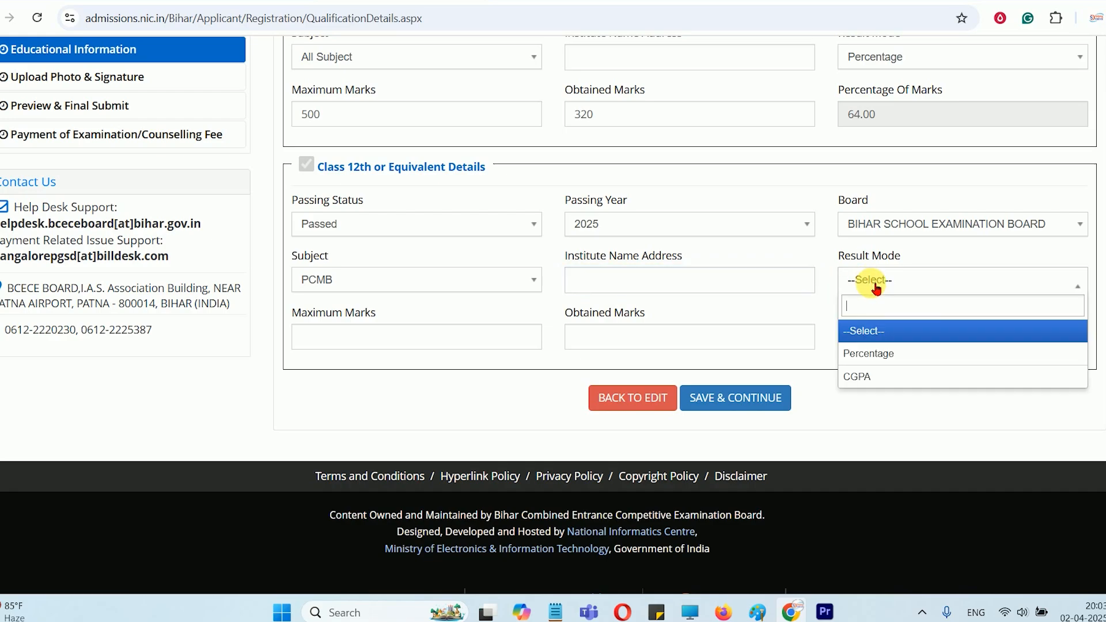
left_click(869, 351)
Enter 500 maximum marks and 350 obtained marks for Class 12th, and save the educational information
left_click(404, 341)
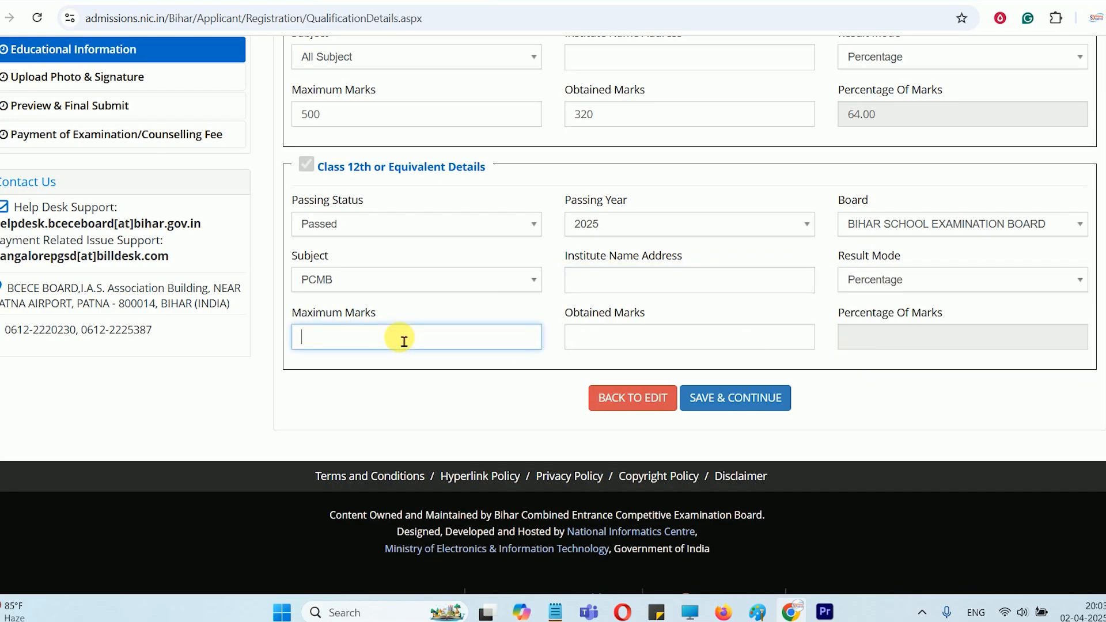
type("500")
key("Tab")
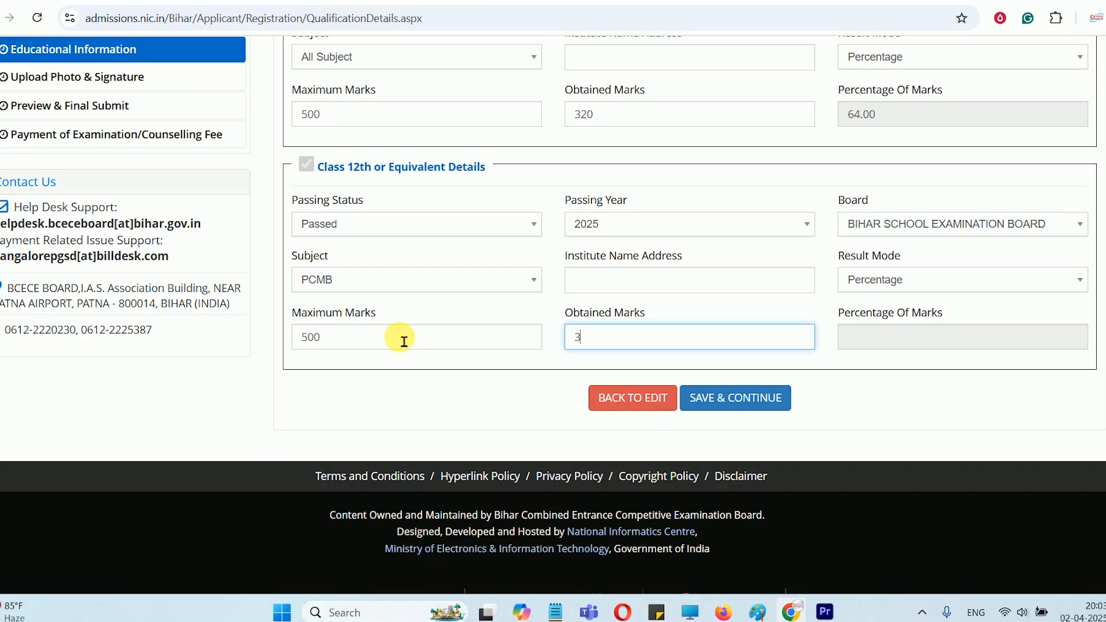
type("350")
key("Tab")
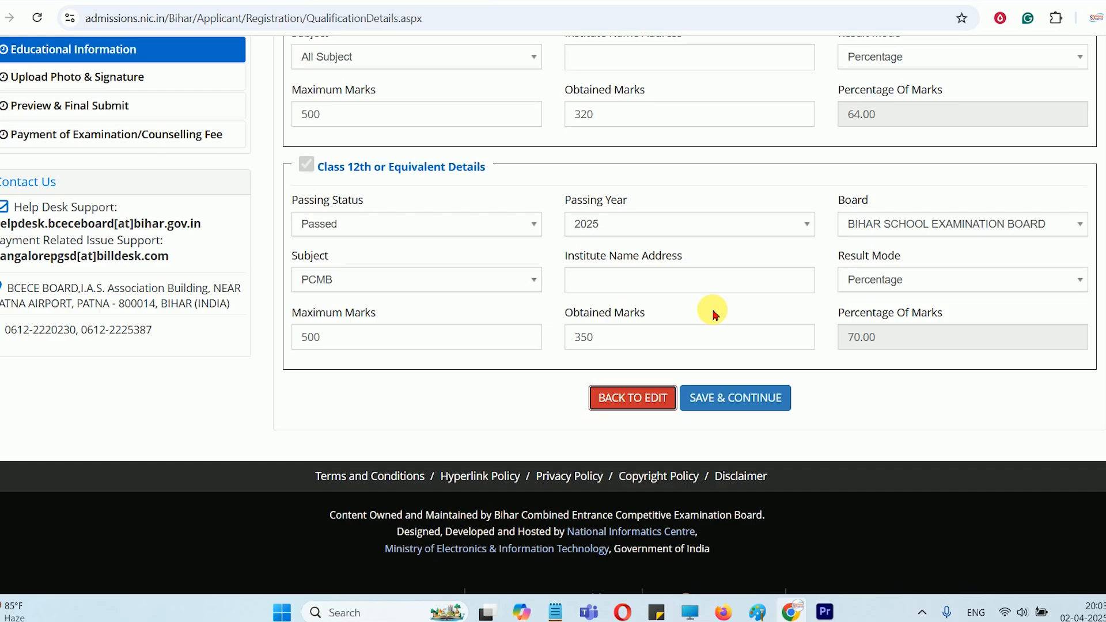
scroll(713, 311, "up", 4)
scroll(714, 315, "down", 5)
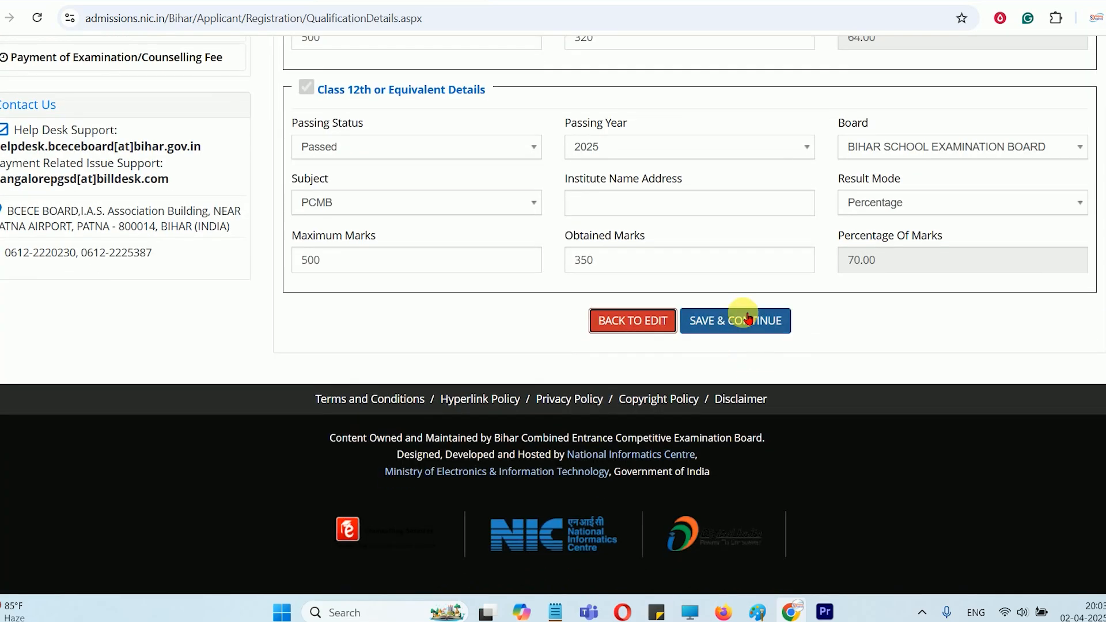
scroll(810, 340, "up", 1)
left_click(735, 383)
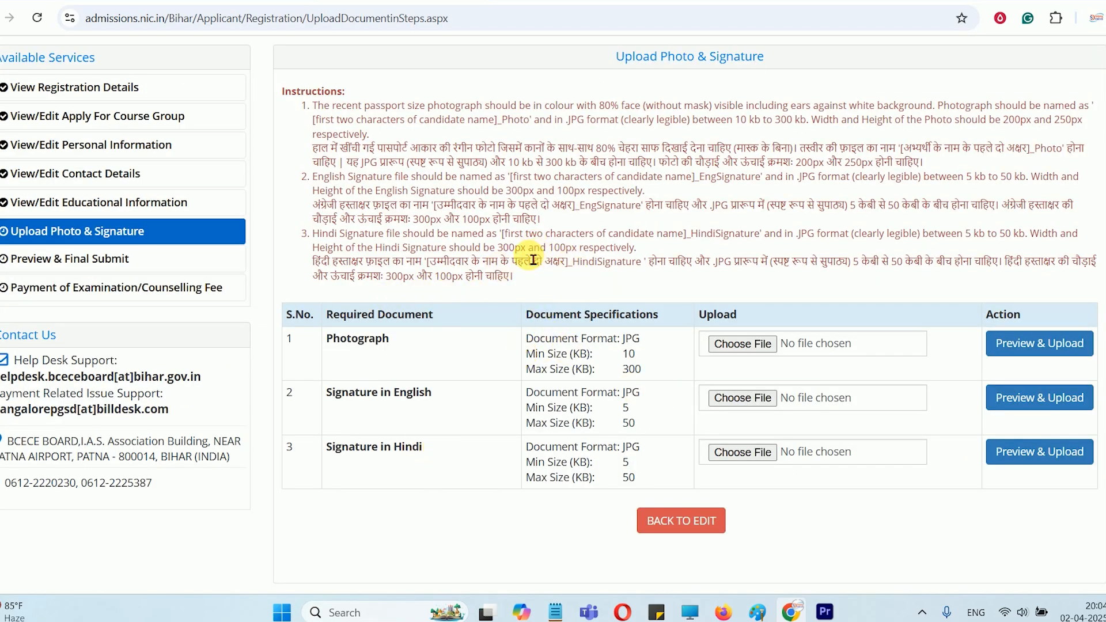
Check the prospectus's photograph rules in section 11.2, including the name and date on the sample photo's placard
left_click(128, 1)
scroll(557, 304, "up", 2)
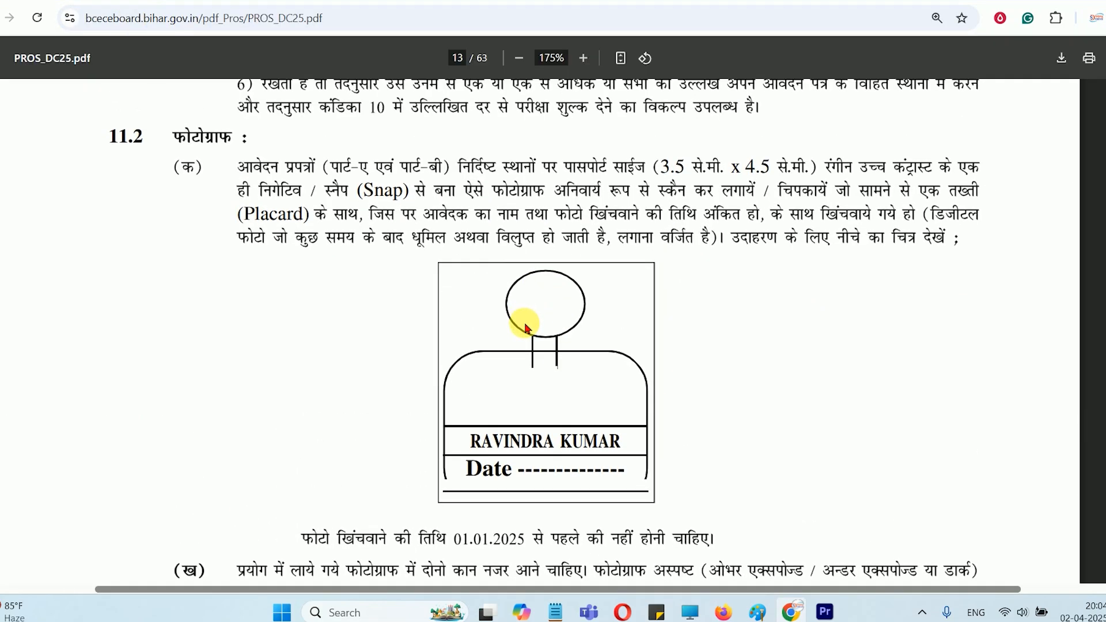
scroll(518, 316, "down", 1)
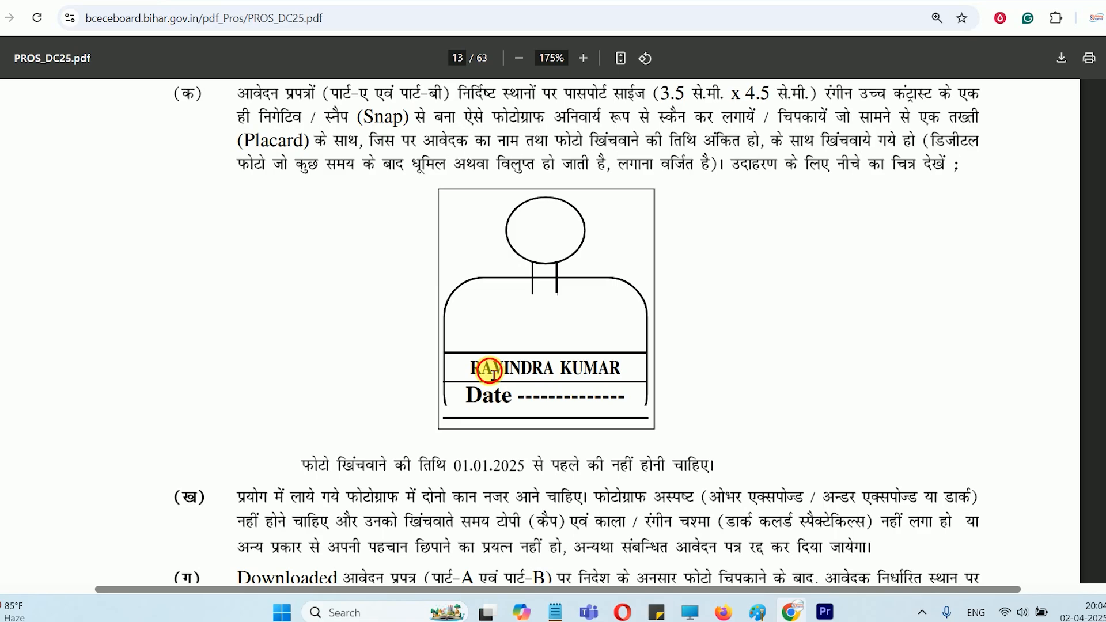
left_click_drag(484, 372, 634, 373)
left_click(479, 412)
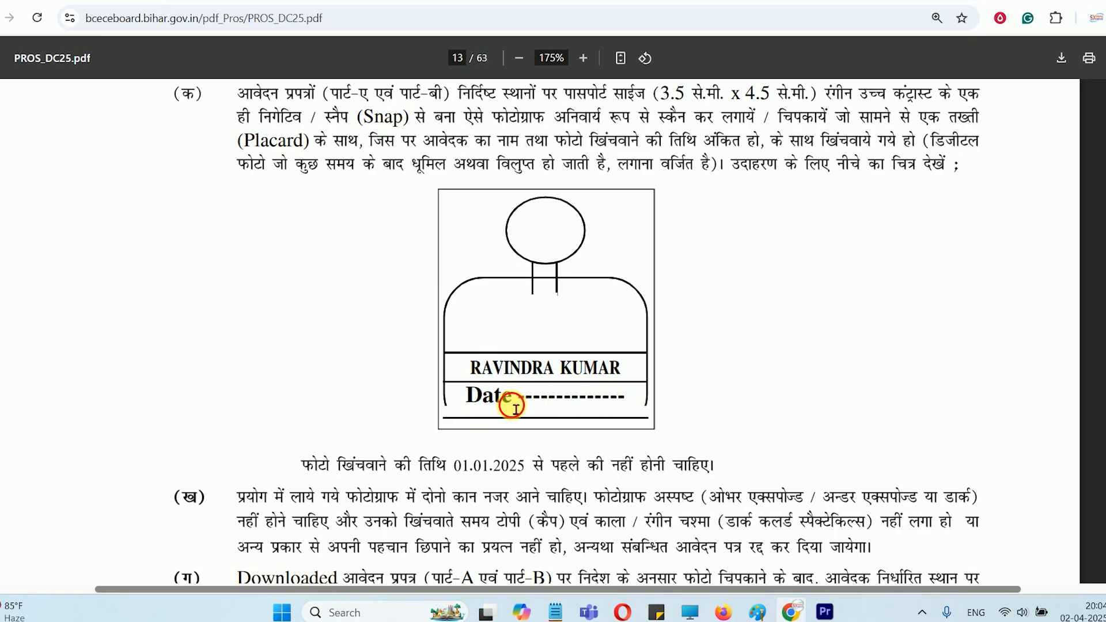
left_click_drag(542, 410, 628, 405)
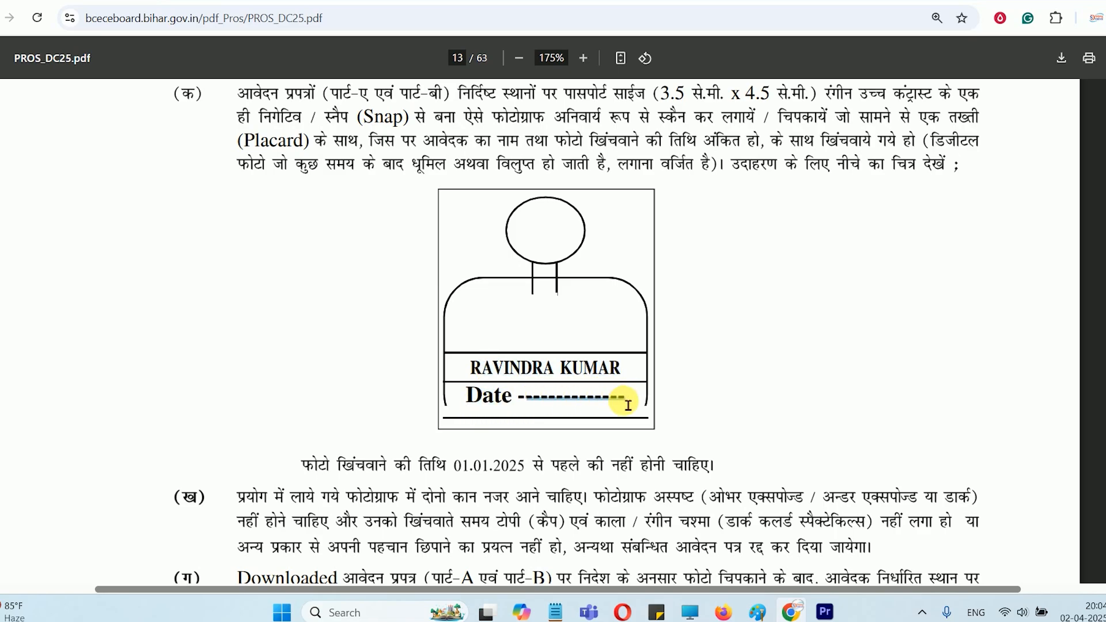
Return to the photo and signature upload page and read the photograph's background and file-naming instructions
left_click(323, 1)
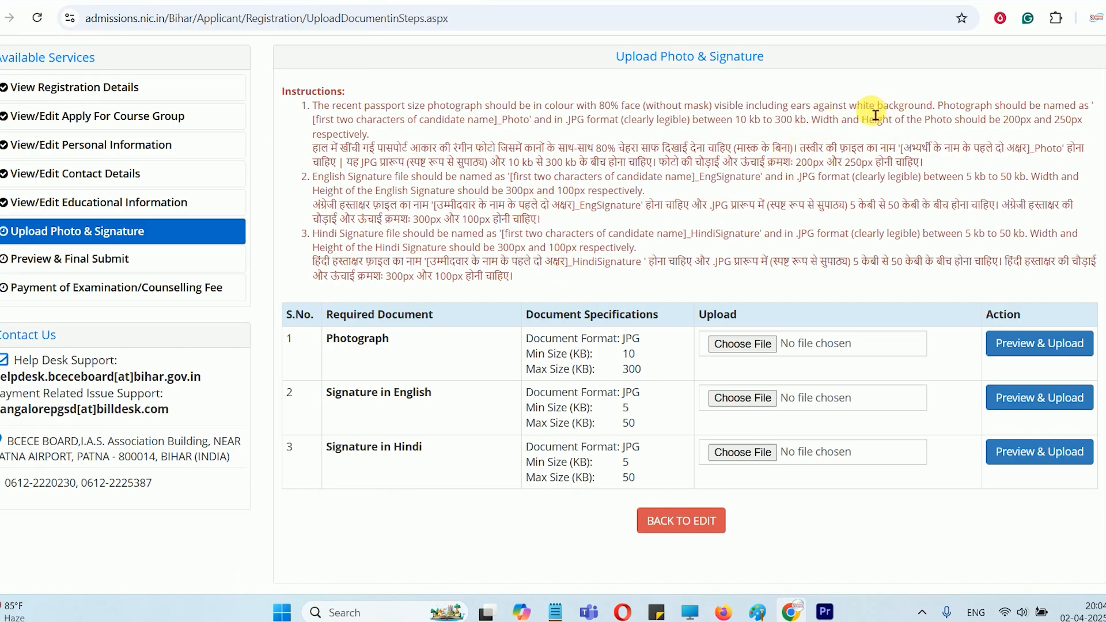
left_click_drag(867, 107, 942, 109)
left_click(973, 120)
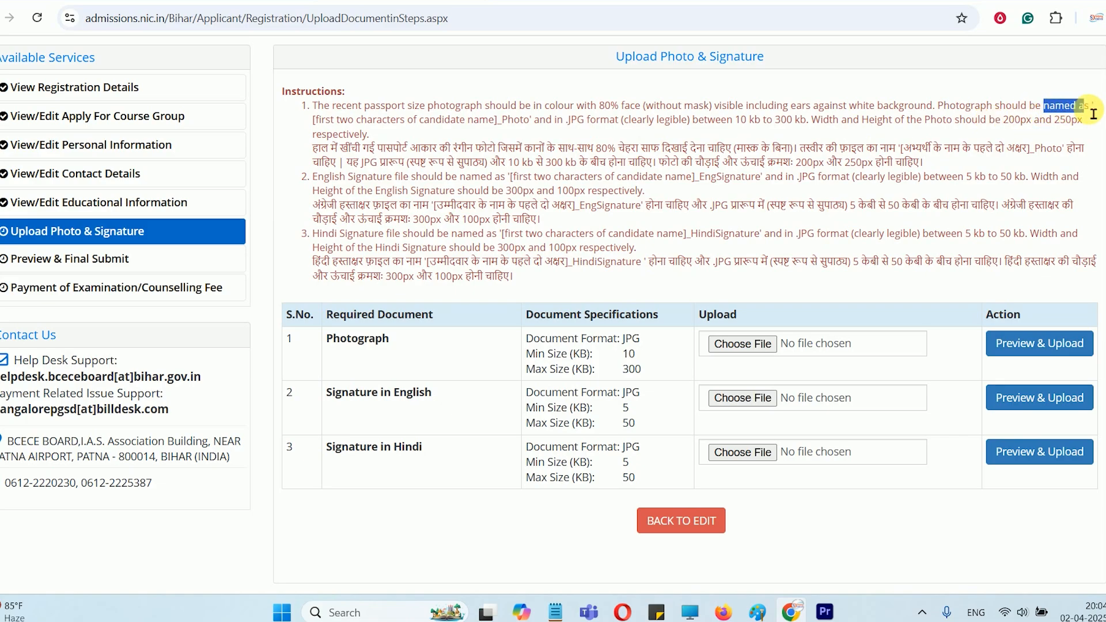
left_click_drag(314, 120, 493, 121)
left_click(507, 132)
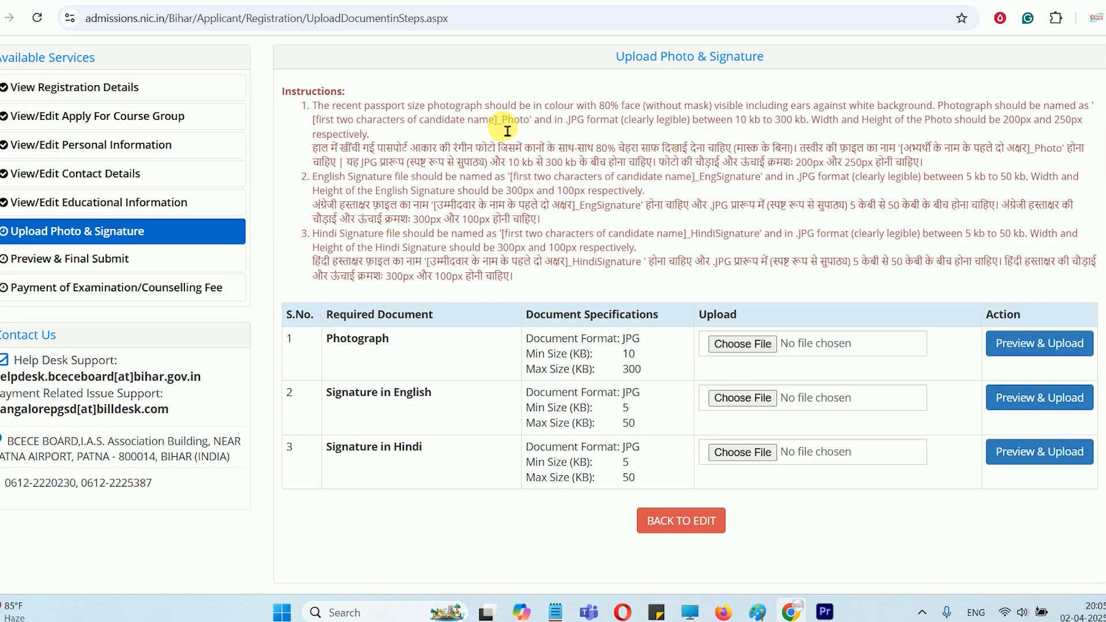
left_click_drag(498, 130, 528, 130)
Switch to Notepad, write the example photo file name DI_Photo below the candidate's name, and select it
key("alt+Tab")
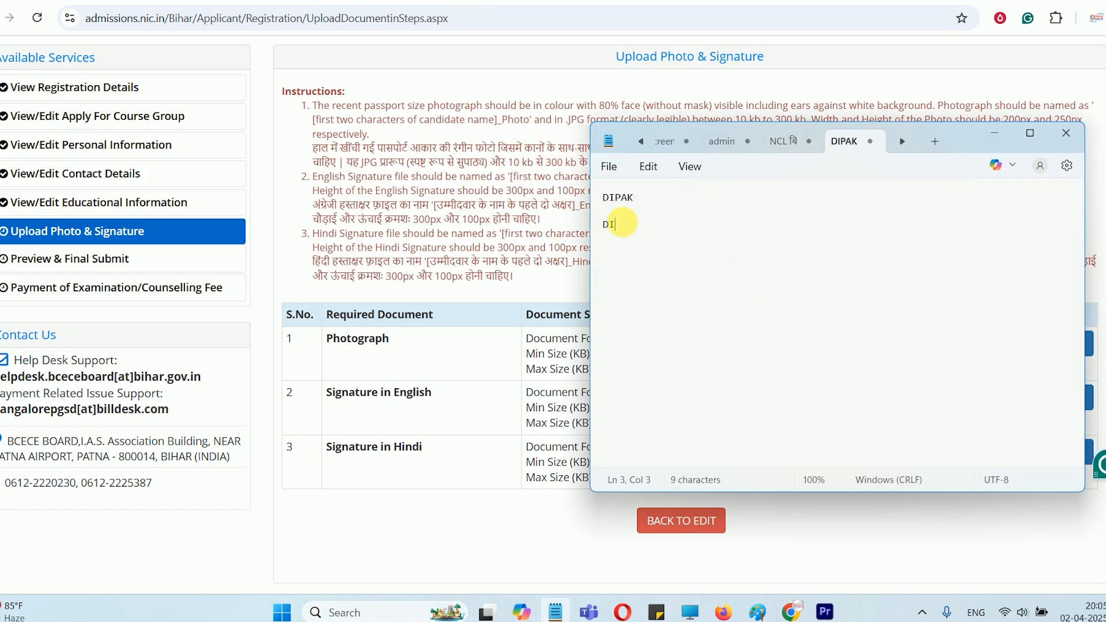
type("DI_")
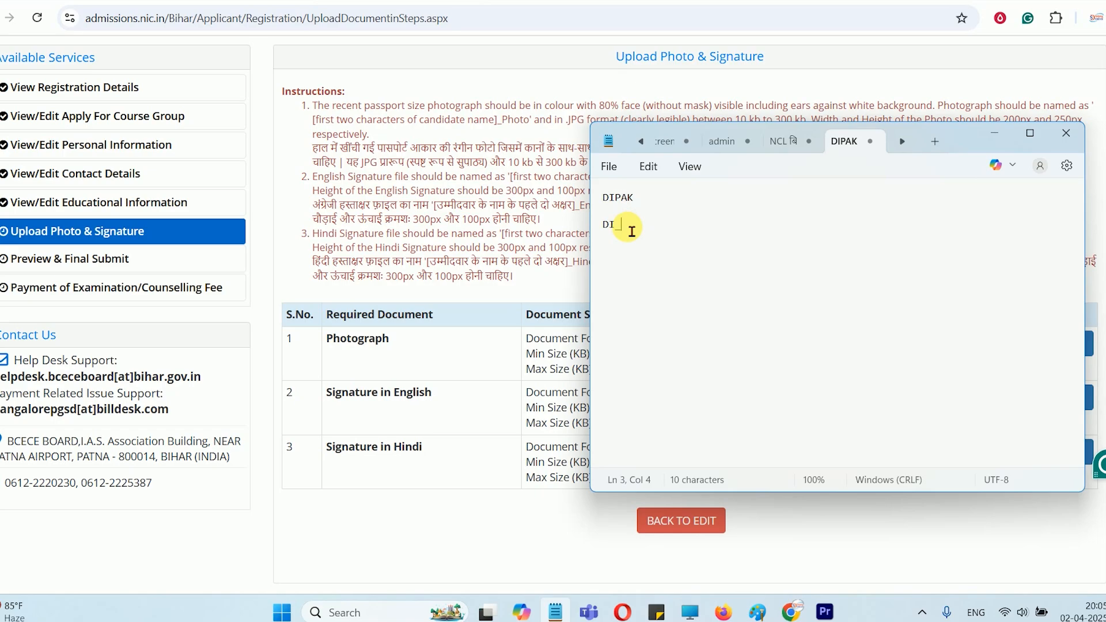
type("PHOTO")
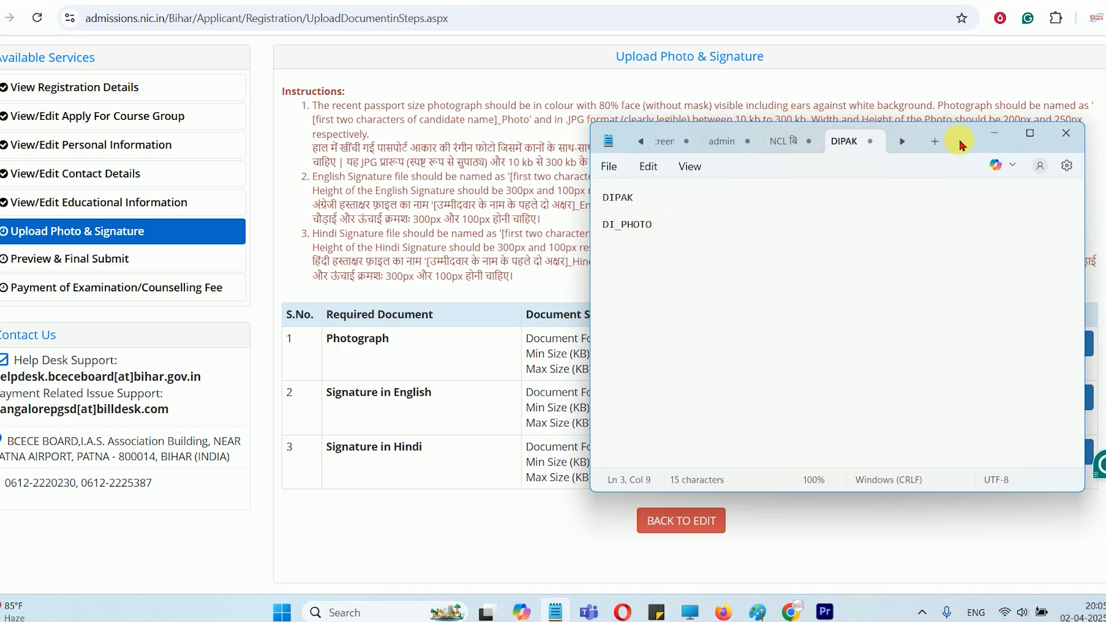
left_click_drag(960, 144, 963, 186)
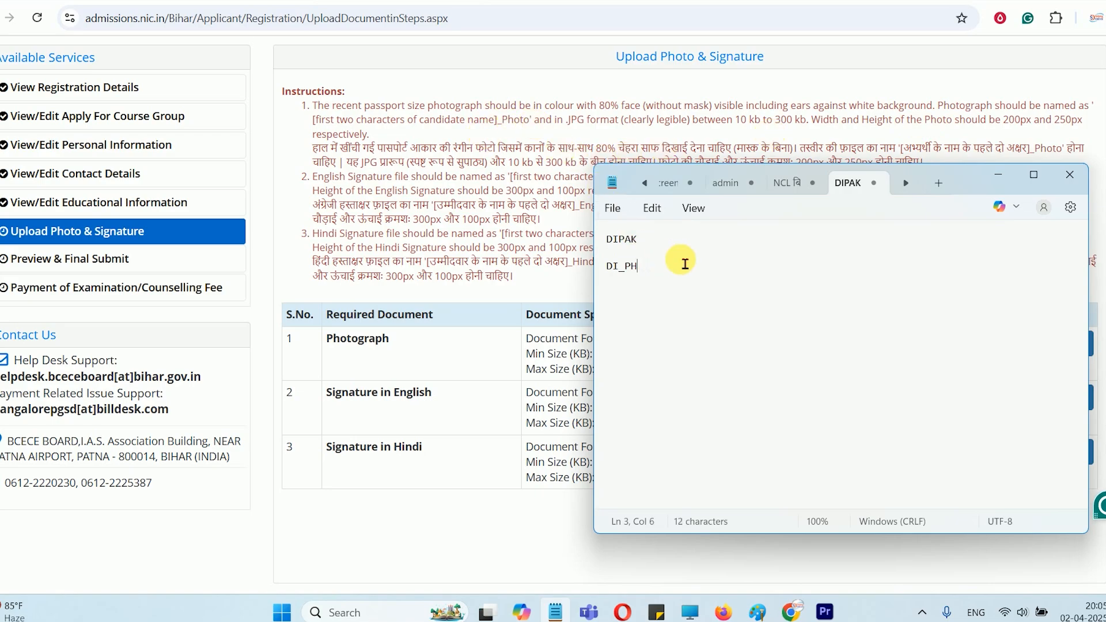
key("BackSpace")
left_click_drag(662, 277, 617, 278)
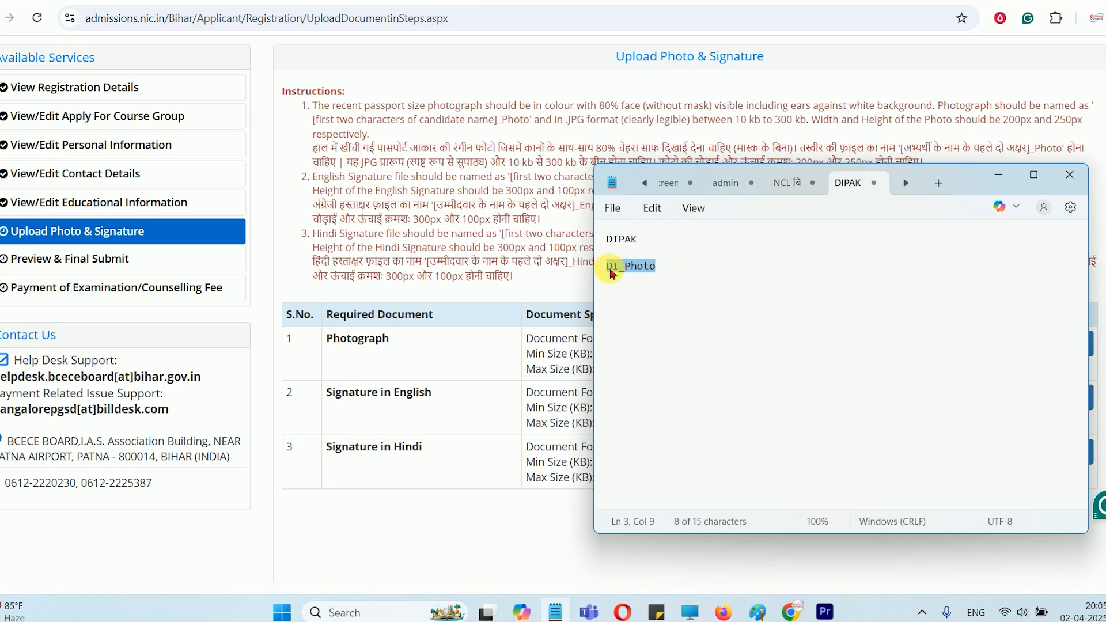
right_click(612, 273)
left_click(649, 49)
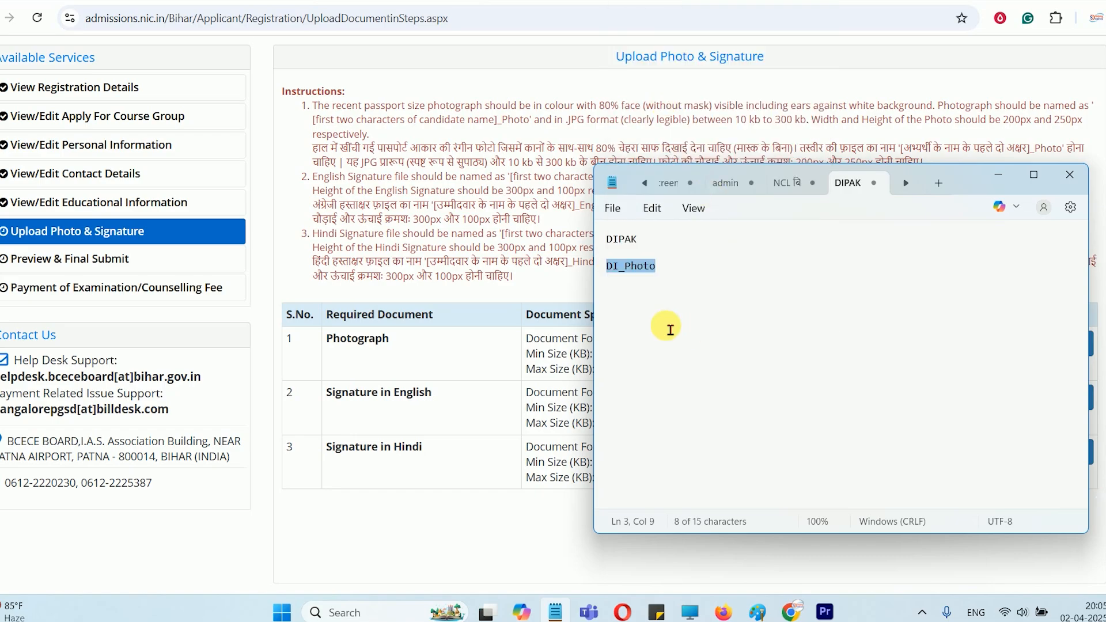
Switch to File Explorer and rename the second sample placard photo, PHOTOT, as DI_Photo
left_click(507, 130)
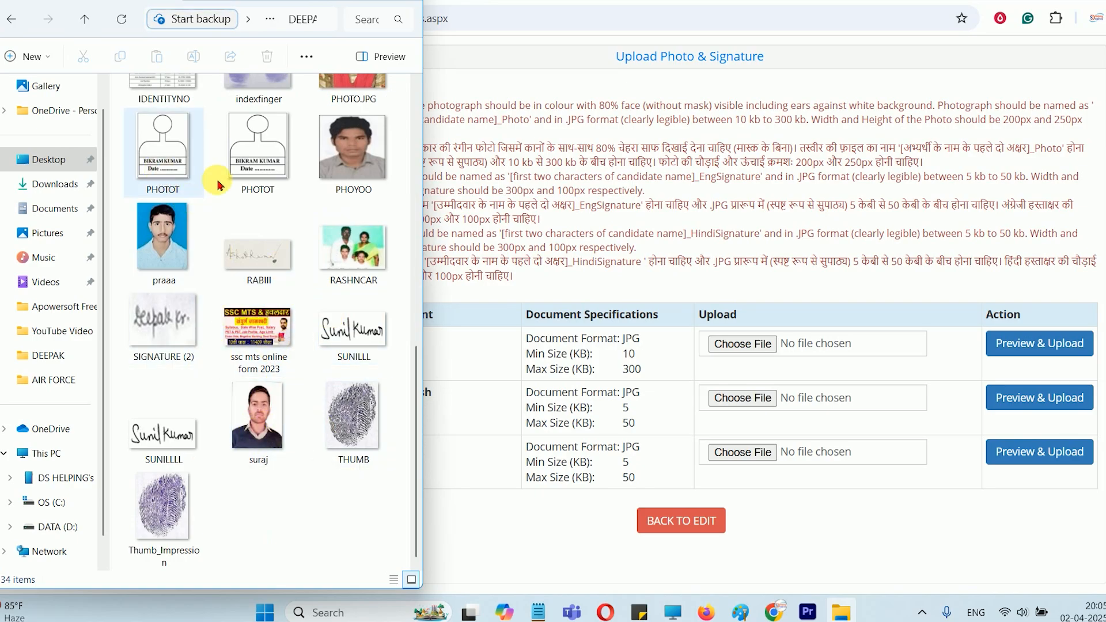
left_click(262, 180)
right_click(262, 180)
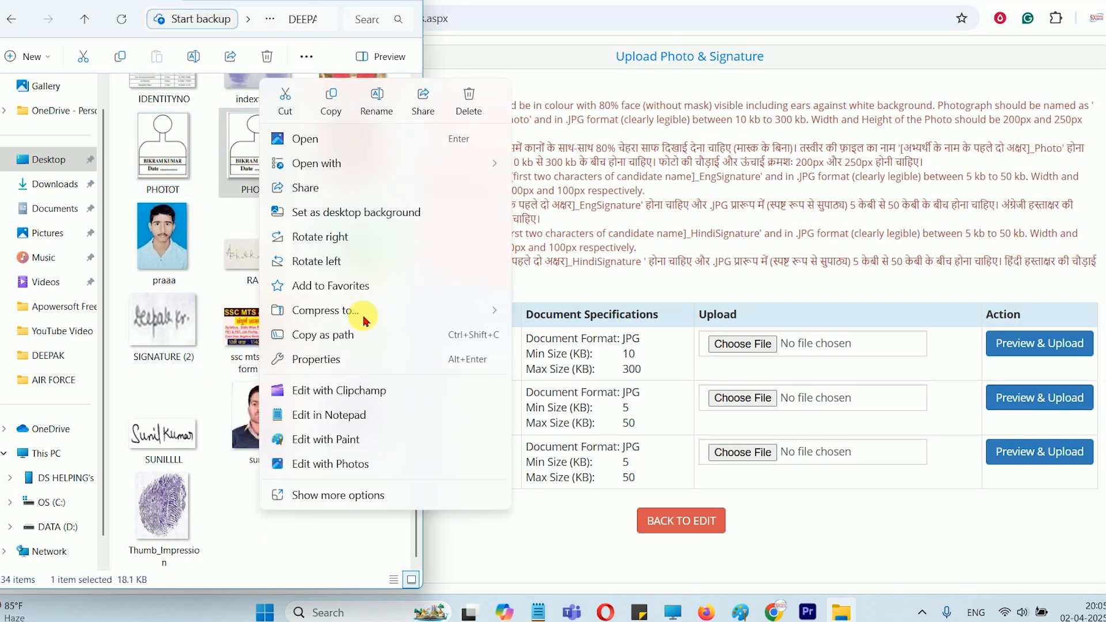
left_click(351, 95)
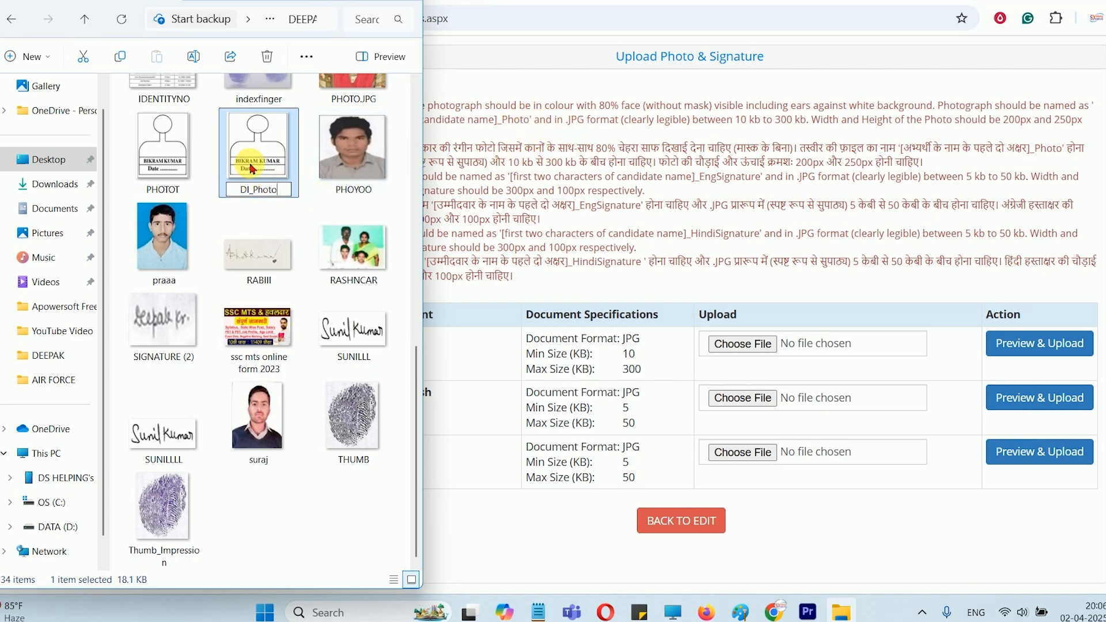
key("Return")
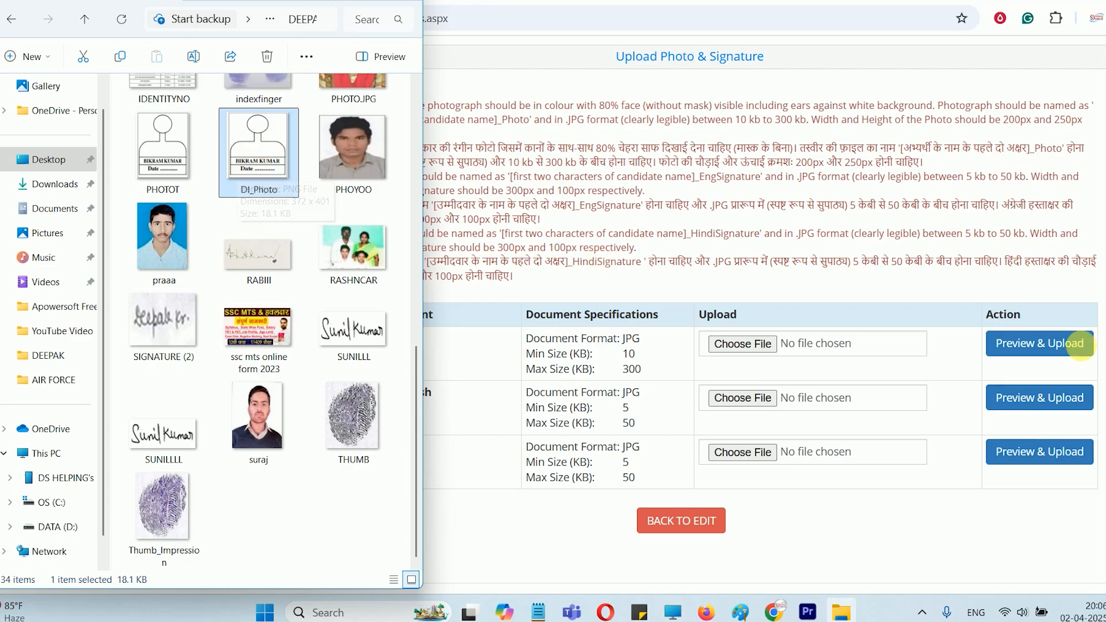
Return to the upload page and copy the name part EngSignature from the English signature instruction
left_click(556, 183)
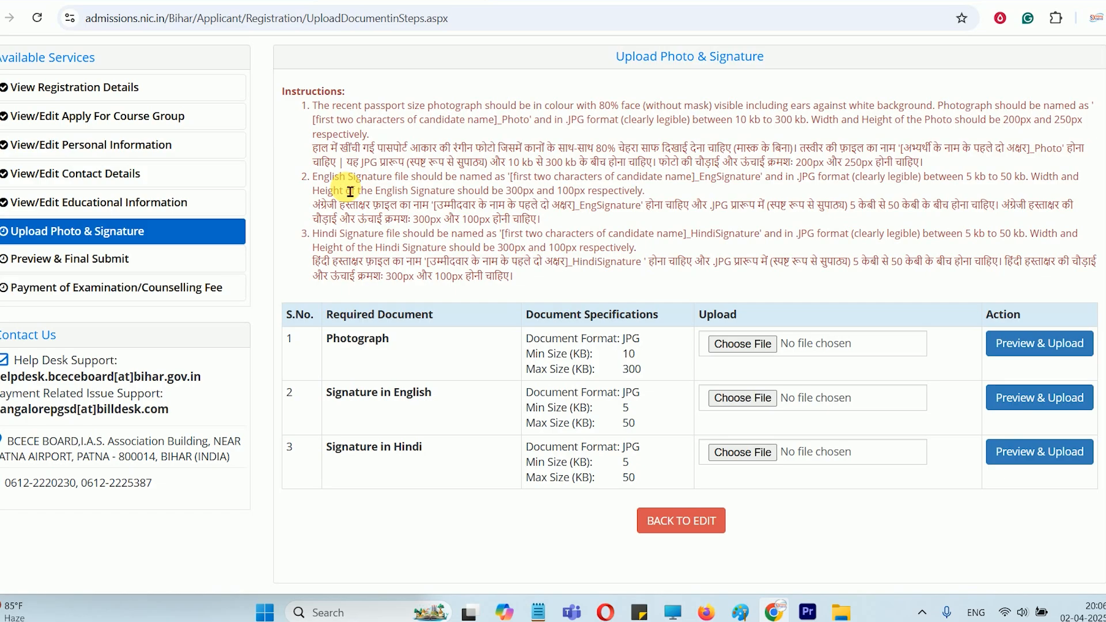
left_click_drag(339, 181, 760, 181)
left_click(707, 182)
right_click(756, 181)
left_click(772, 195)
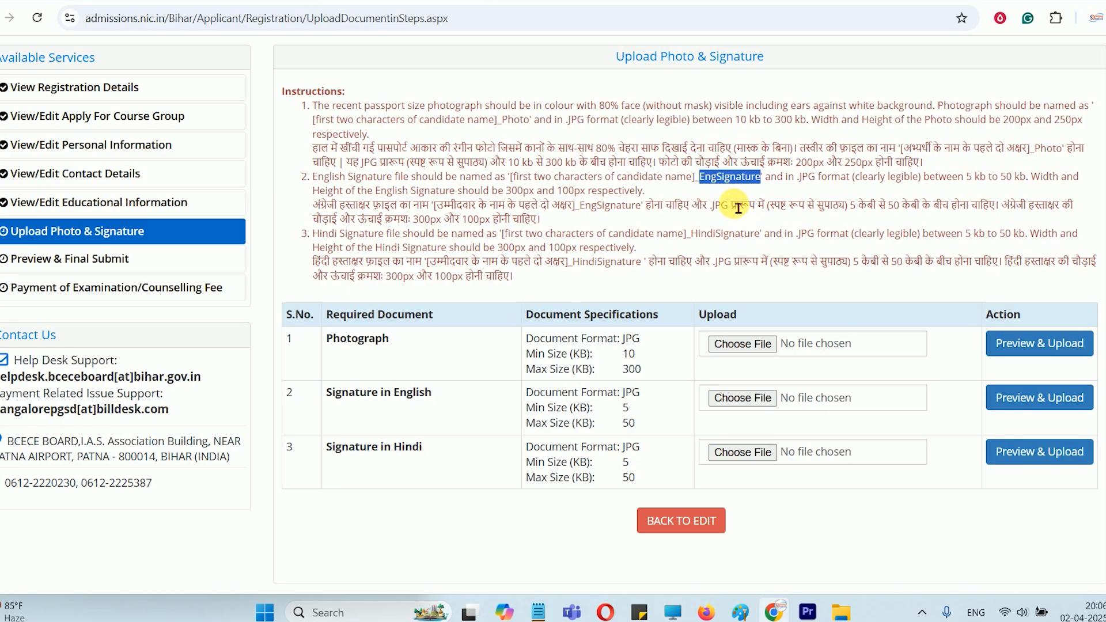
Switch to File Explorer and rename the SIGNATURE (2) image as Di_EngSignature
left_click(841, 612)
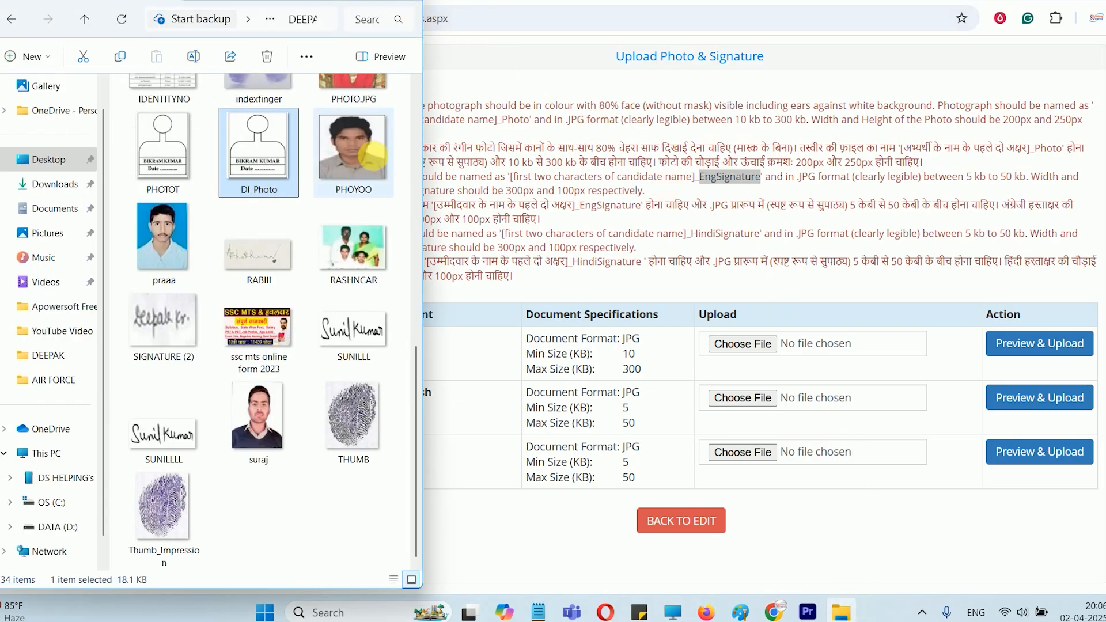
left_click(173, 337)
right_click(173, 337)
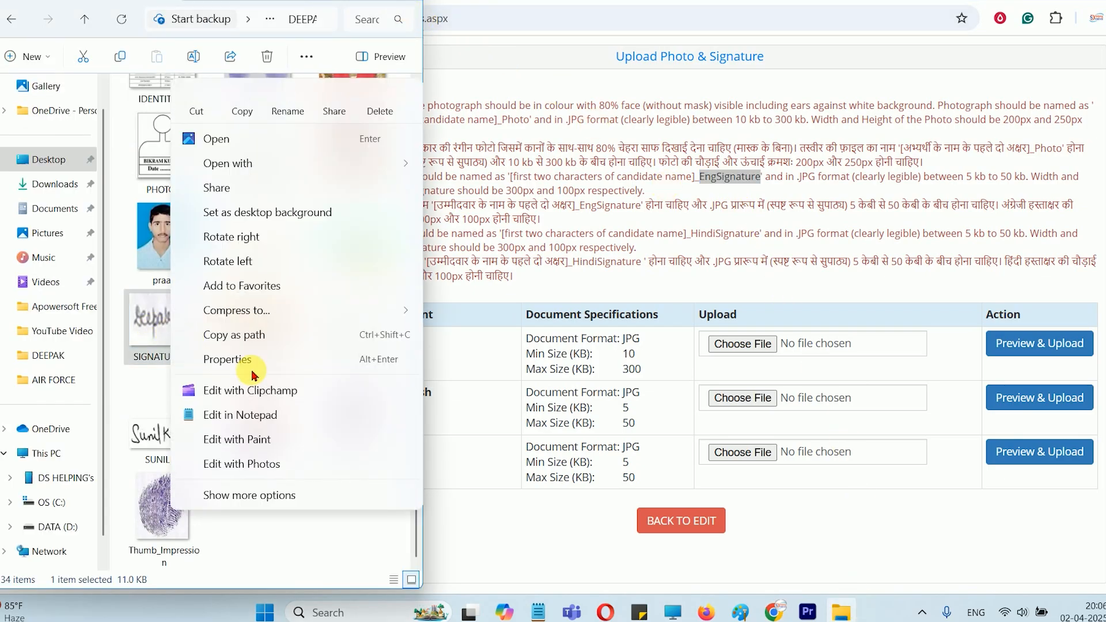
left_click(290, 99)
key("ctrl+v")
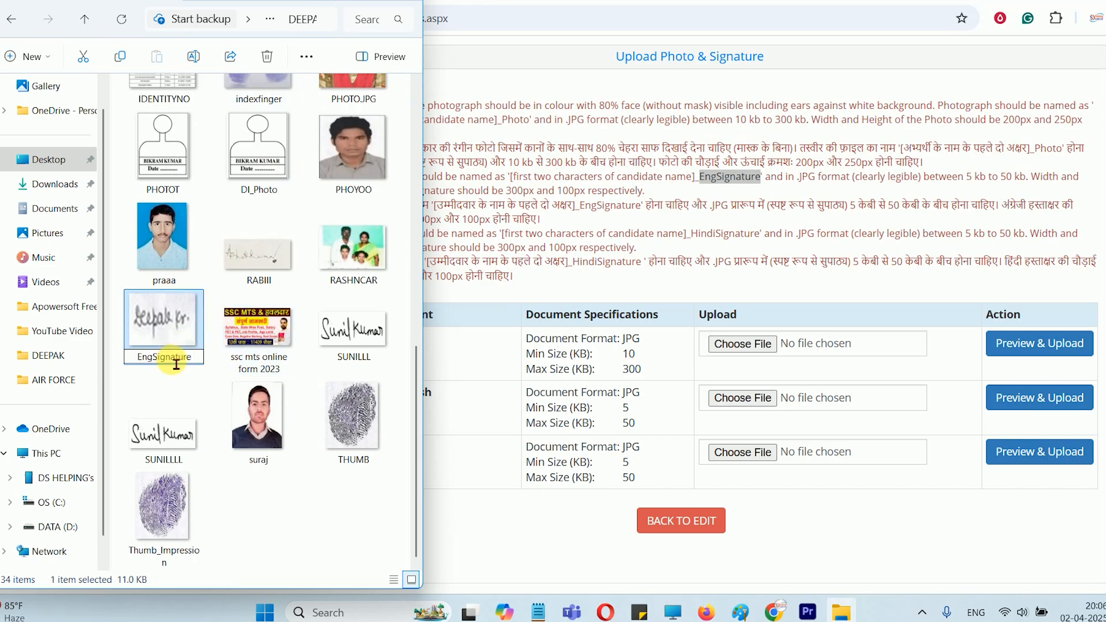
type("Di_")
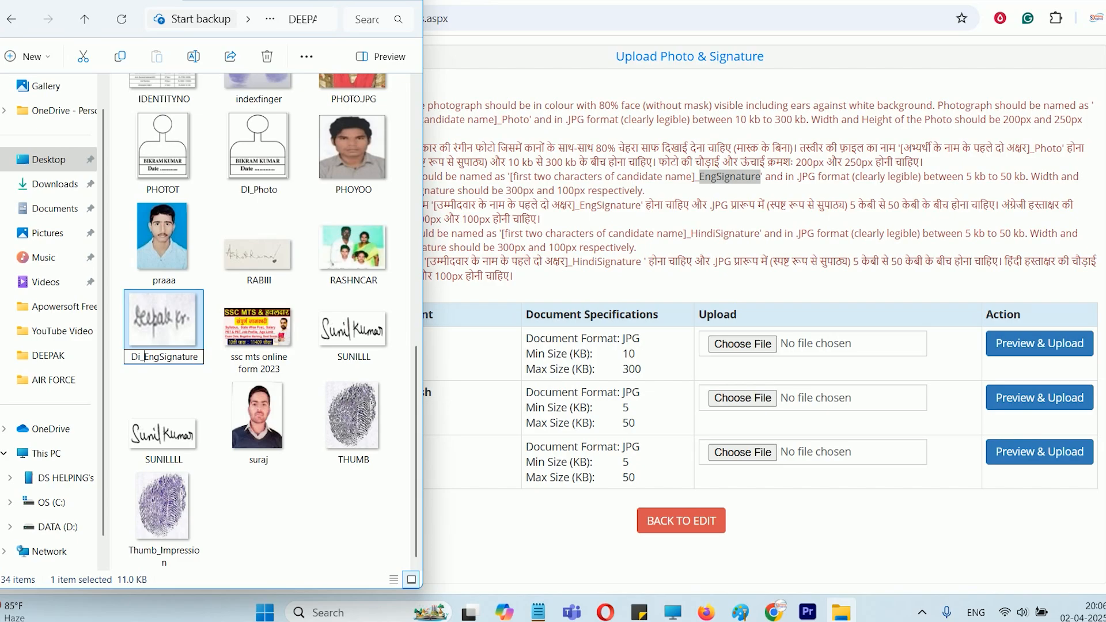
key("Return")
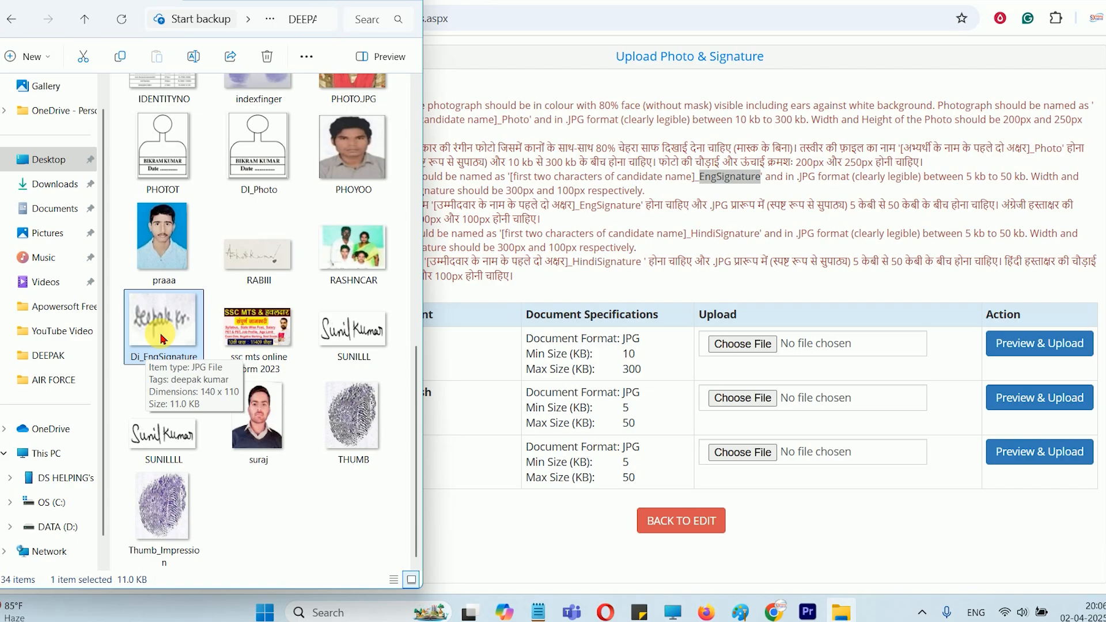
Return to the upload page and read the signature file instructions, including the naming rule for the Hindi signature
left_click(490, 232)
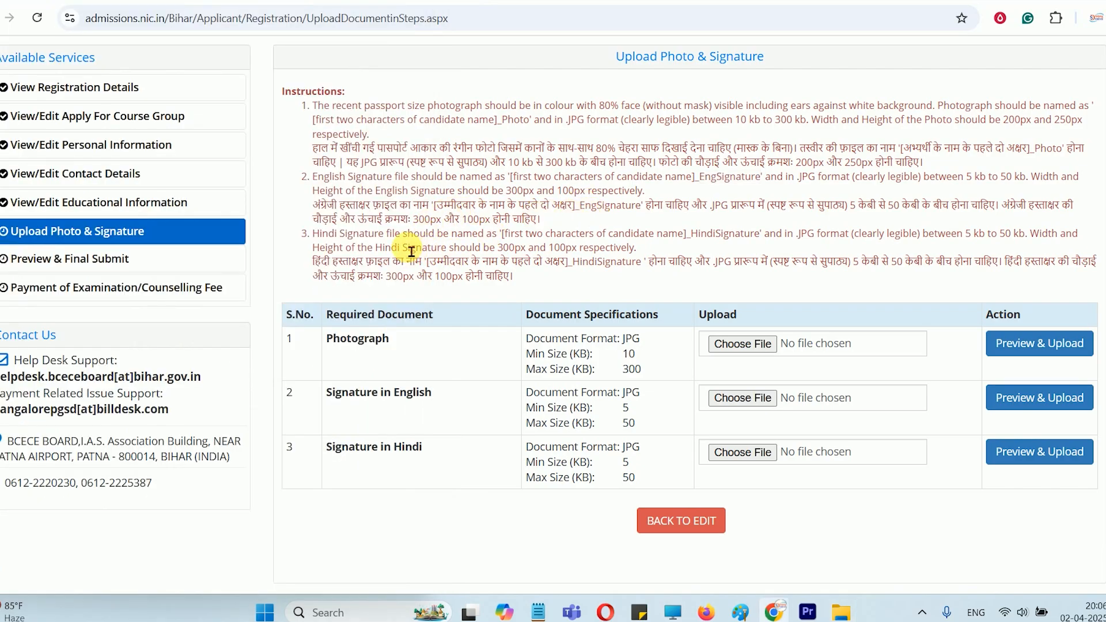
left_click_drag(387, 234, 623, 244)
left_click(625, 244)
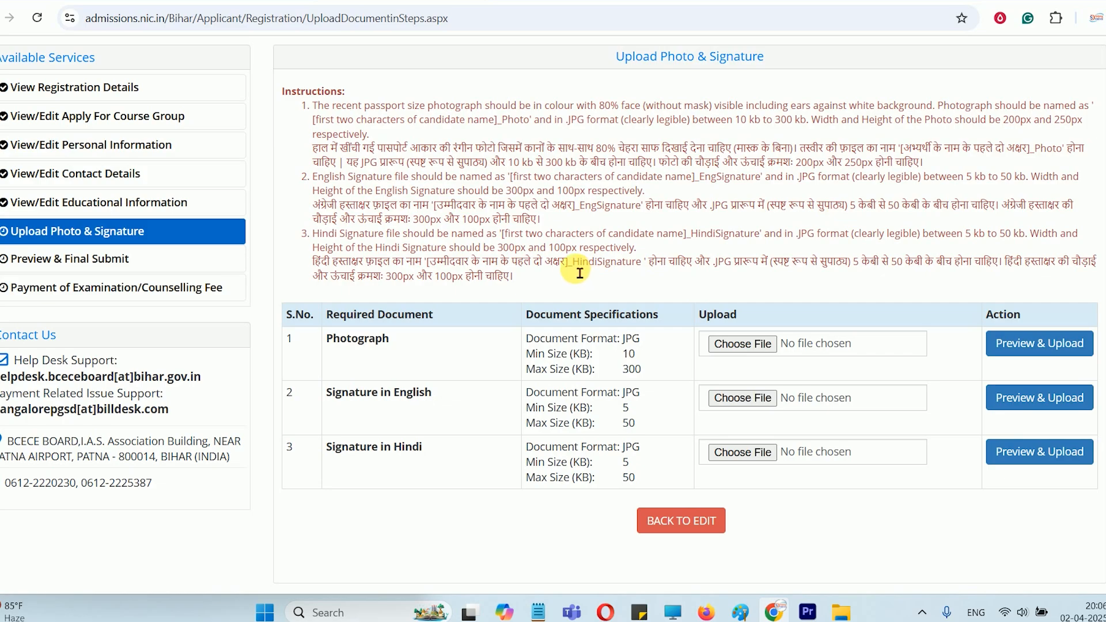
left_click_drag(570, 266, 630, 266)
left_click(637, 269)
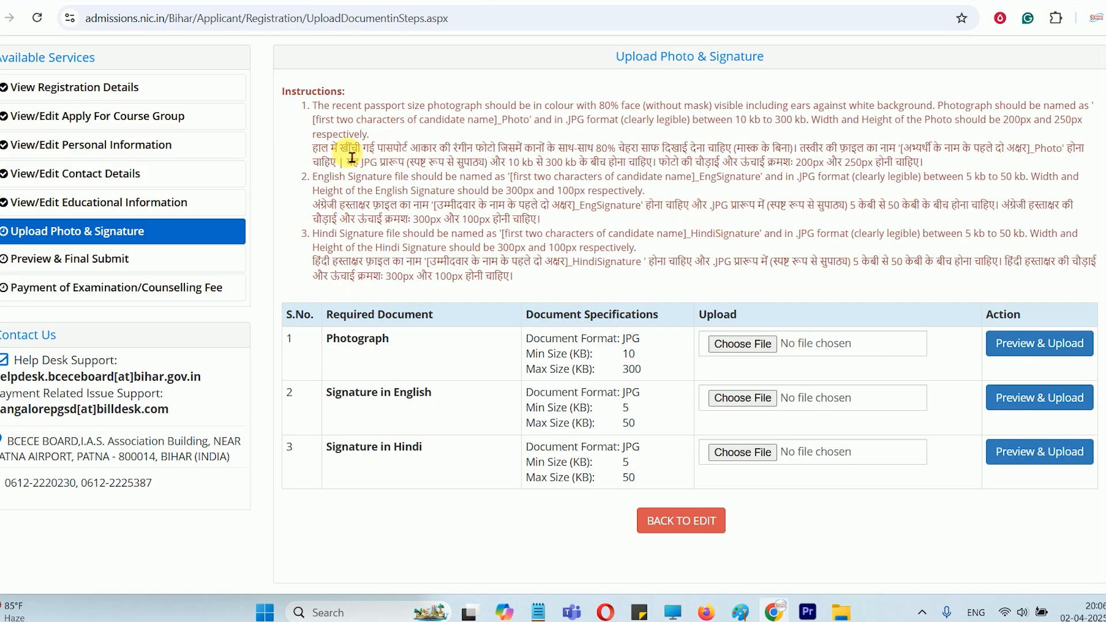
left_click_drag(330, 148, 487, 263)
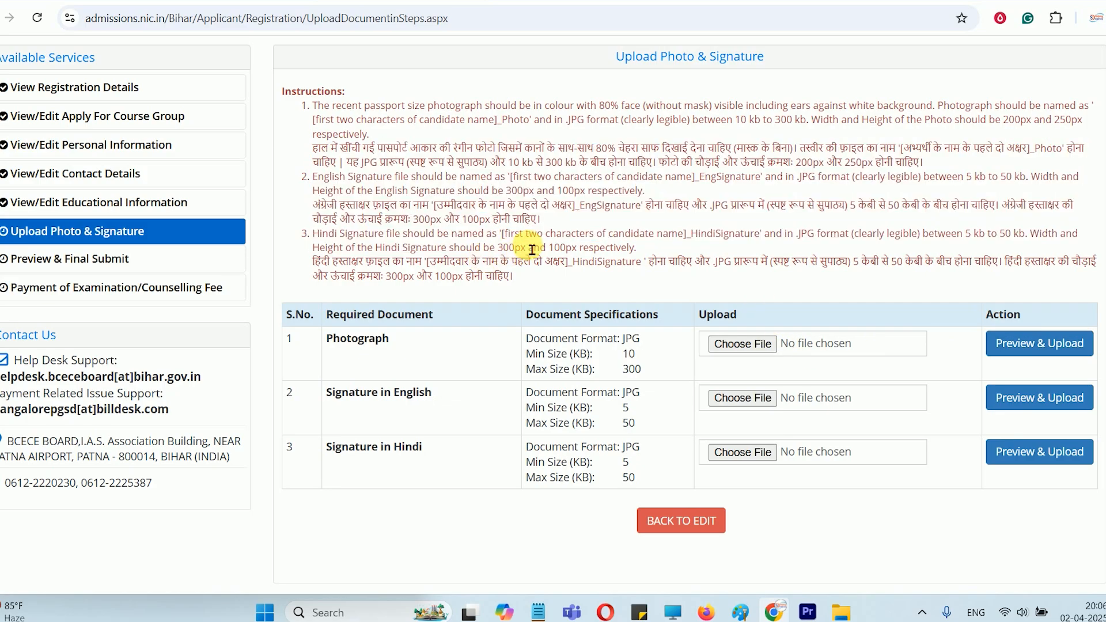
mouse_move(509, 167)
left_mouse_down()
mouse_move(571, 174)
mouse_move(521, 183)
mouse_move(606, 190)
left_mouse_up()
left_click(533, 186)
left_click(605, 191)
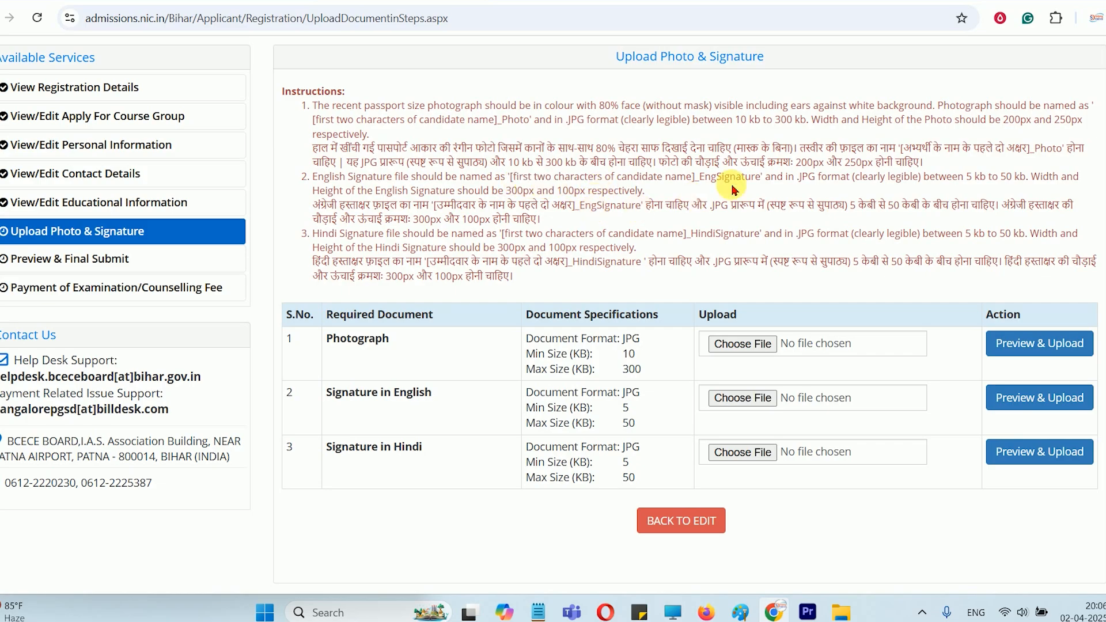
left_click_drag(691, 240, 773, 244)
left_click(709, 241)
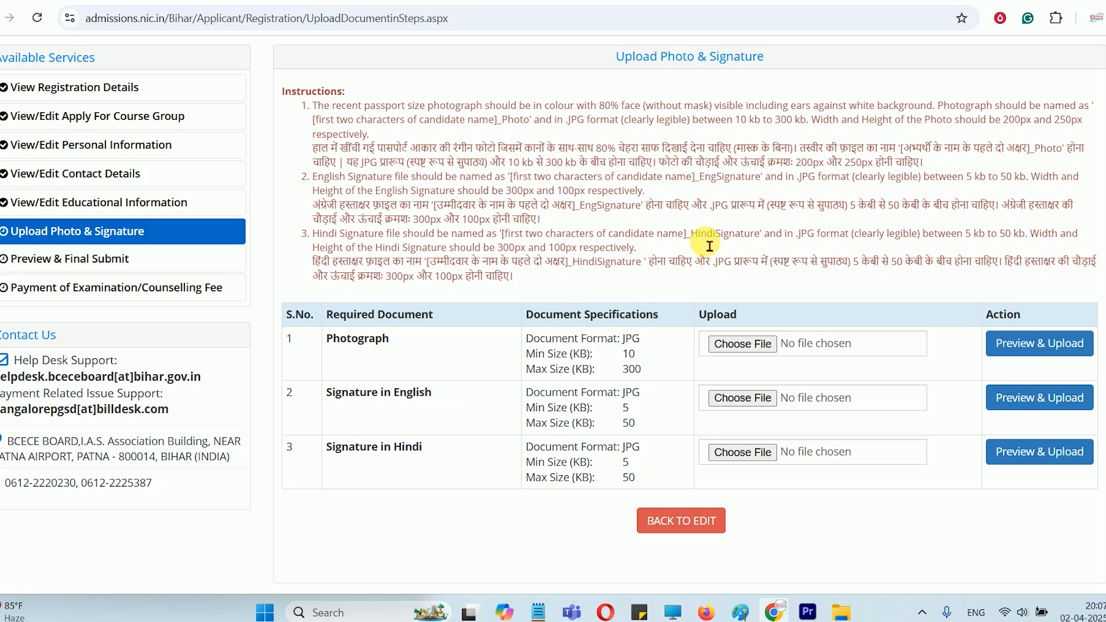
Switch to Notepad and add the example English signature file name DI_EngSignature below DI_Photo, followed by a new line
left_click(544, 609)
left_click(689, 281)
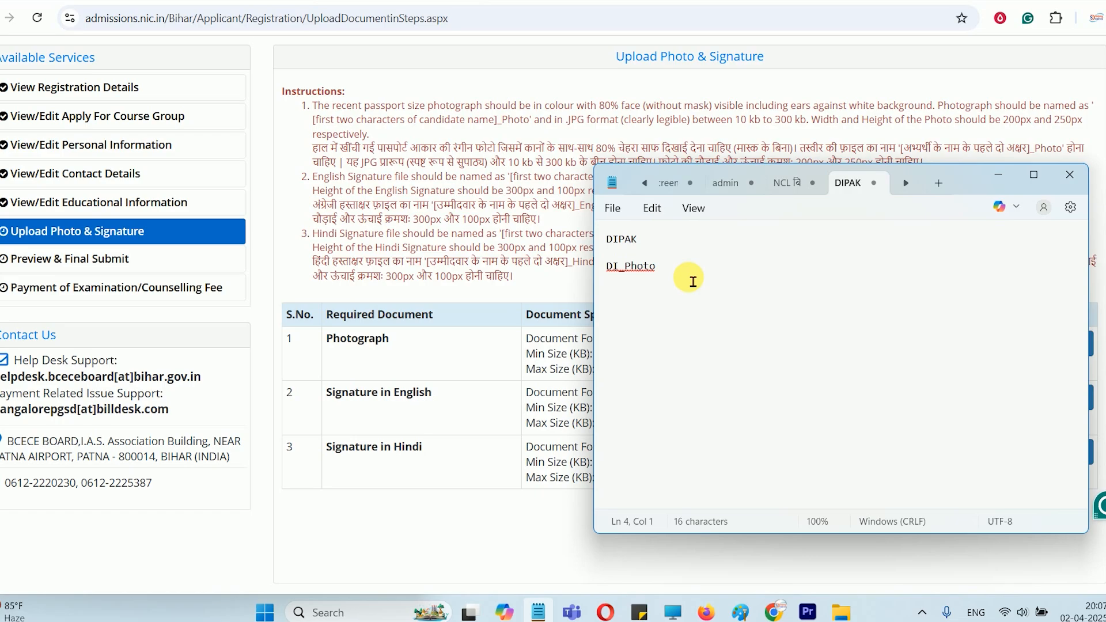
key("ctrl+v")
left_click(608, 281)
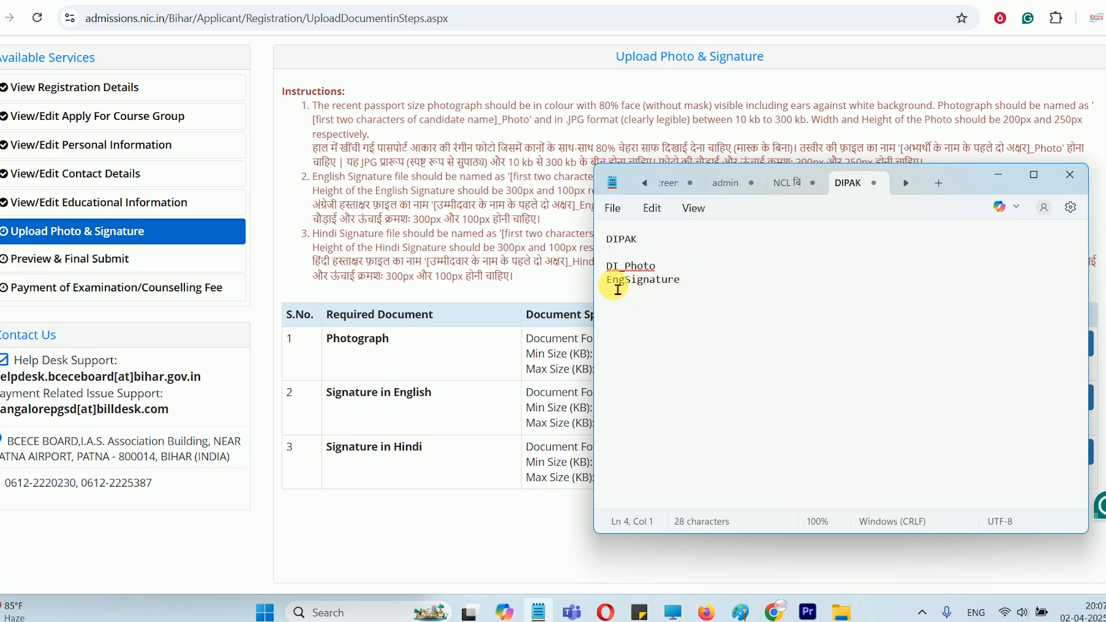
type("DI_")
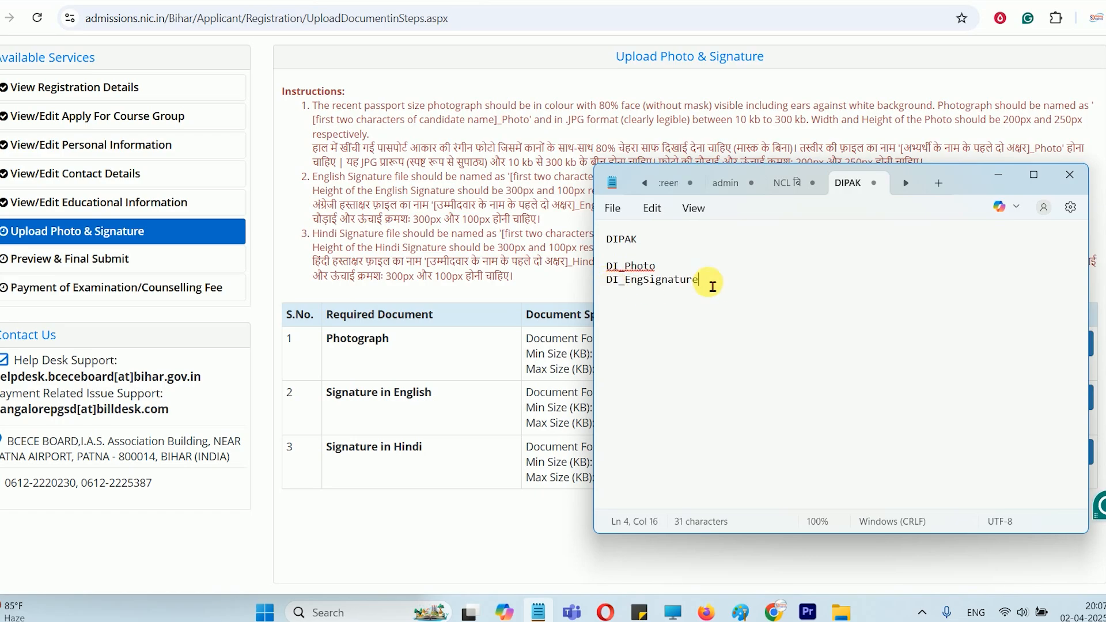
left_click(711, 282)
key("Return")
Copy _HindiSignature from the upload page's Hindi signature instruction and add DI_HindiSignature as the next file name in Notepad
left_click(500, 274)
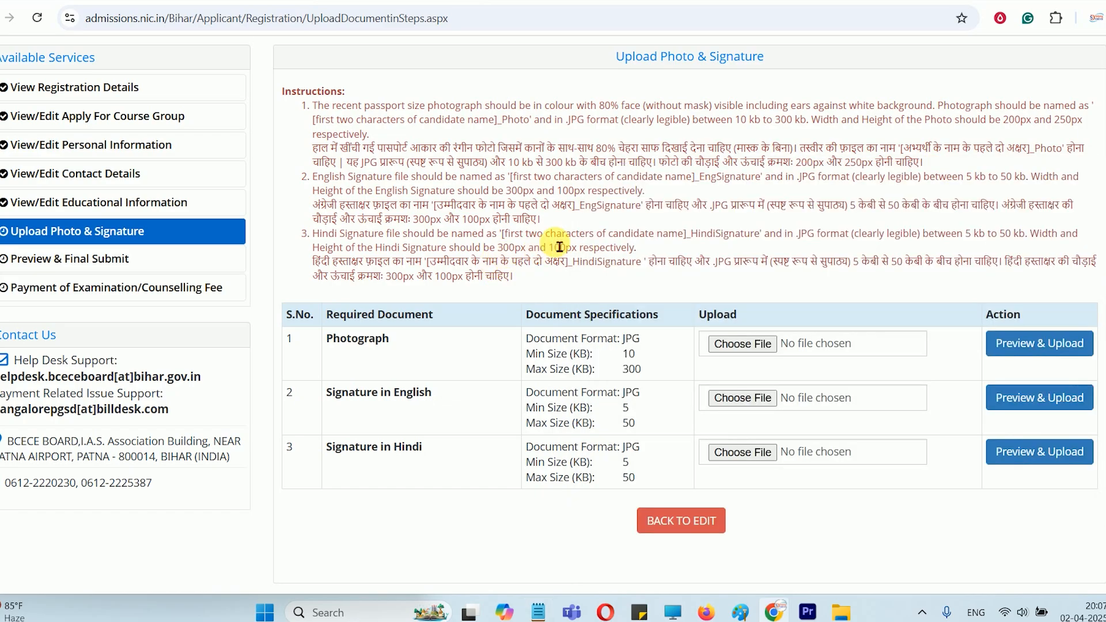
left_click_drag(687, 234, 767, 243)
key("ctrl+c")
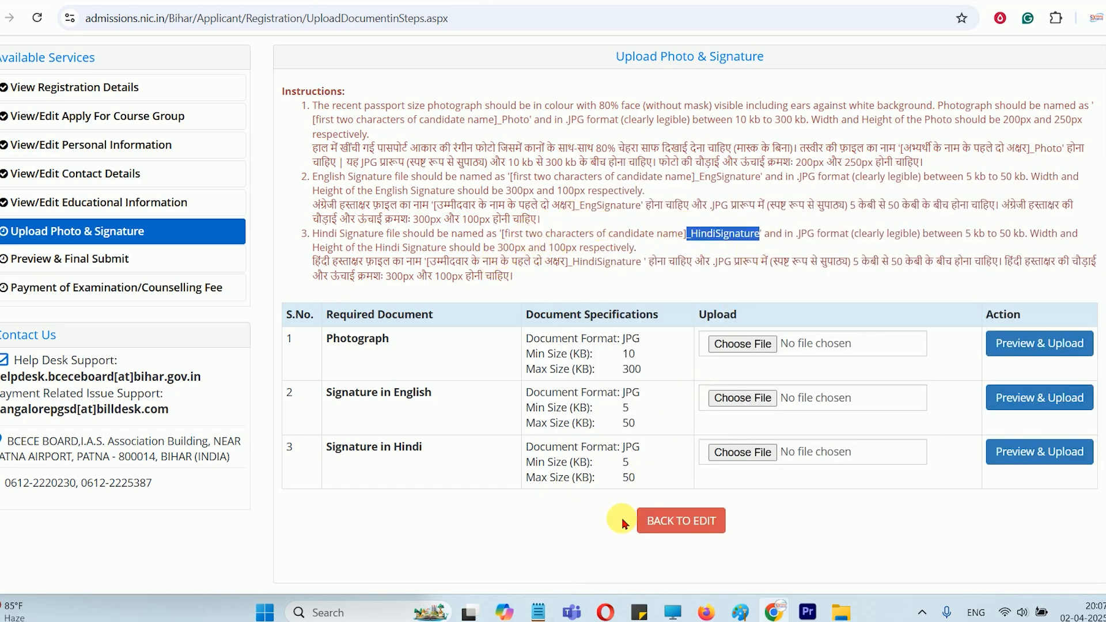
left_click(538, 613)
key("ctrl+v")
left_click(607, 293)
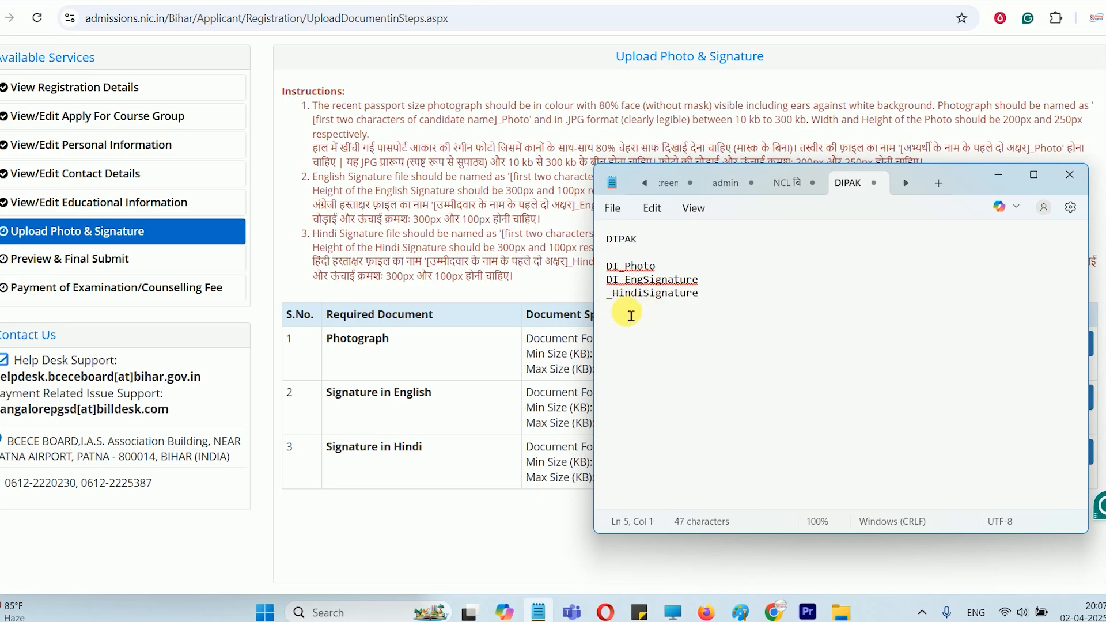
type("DI")
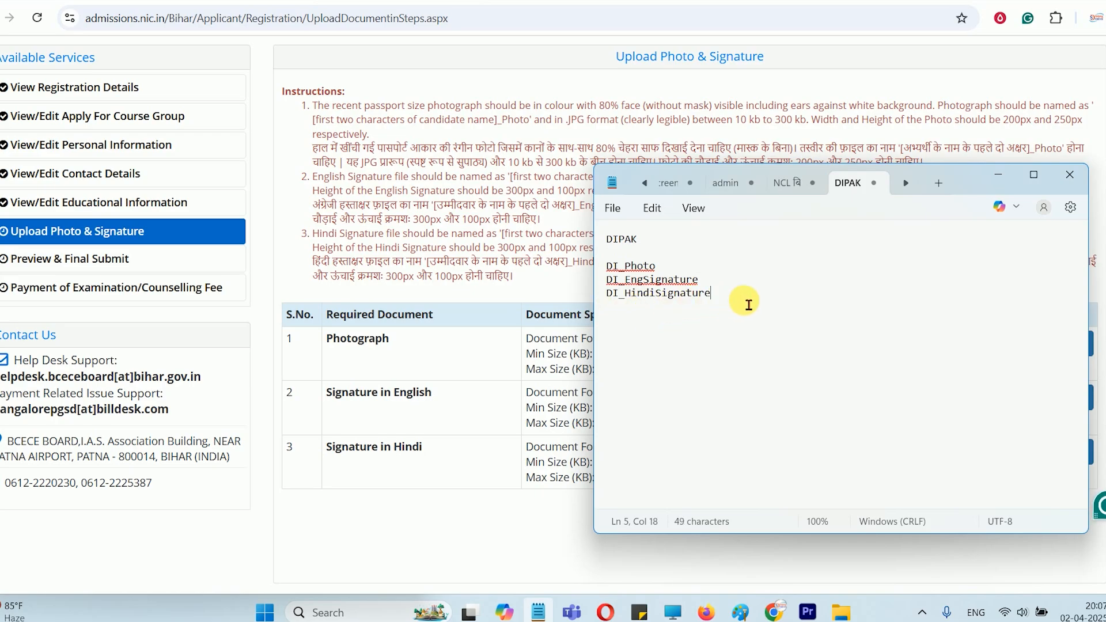
Review the photo, English signature and Hindi signature file names listed in Notepad
left_click_drag(717, 293, 609, 268)
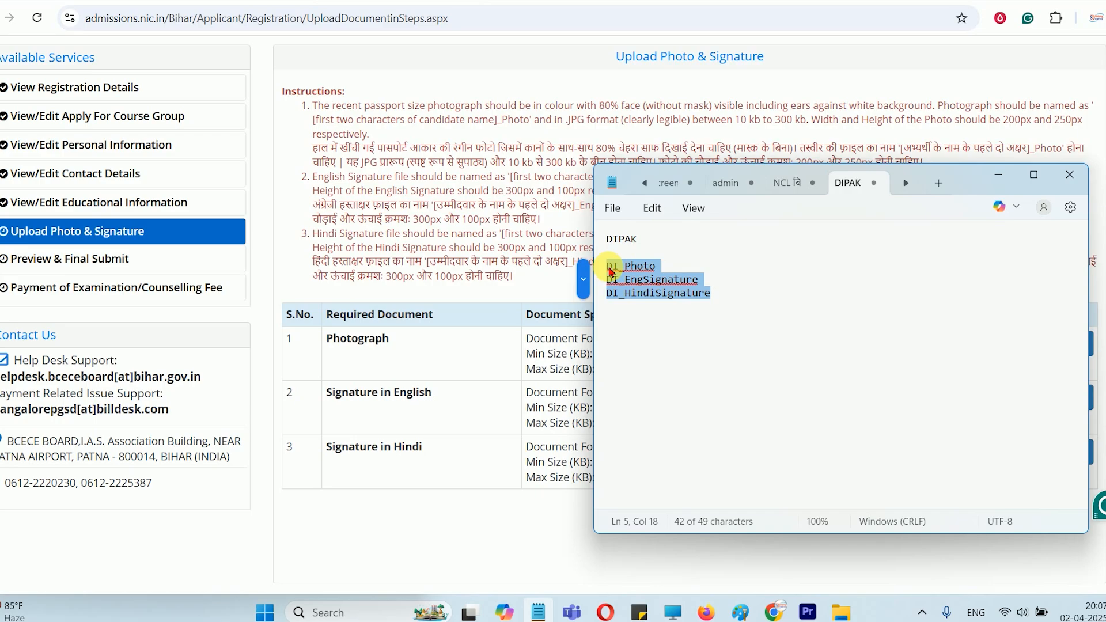
left_click(609, 267)
left_click(674, 269)
left_click(676, 281)
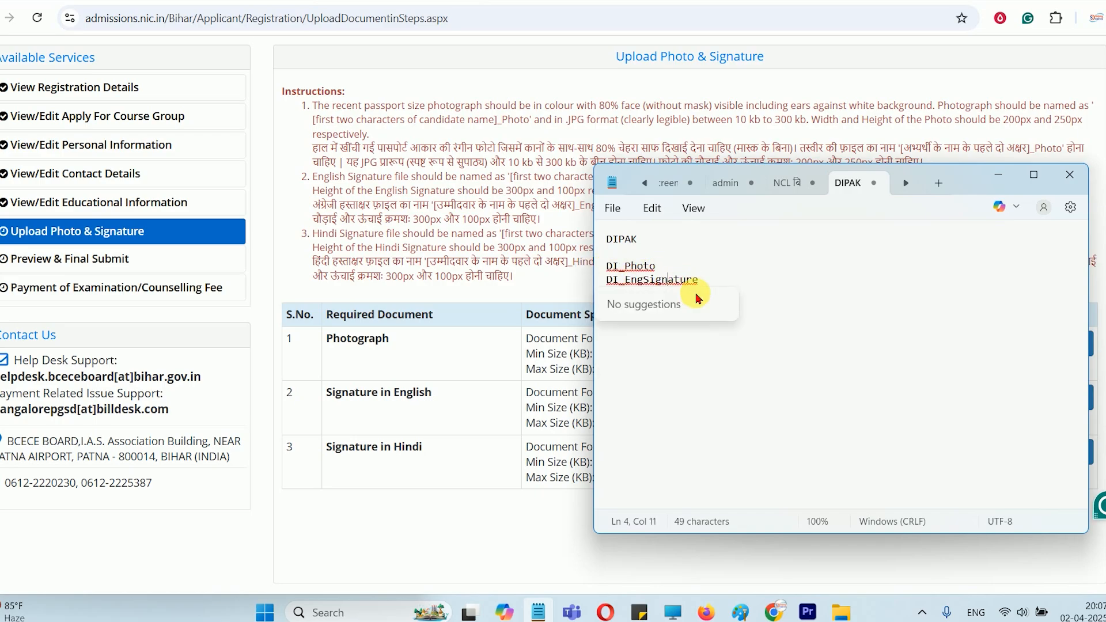
left_click(751, 283)
left_click(709, 298)
left_click(742, 283)
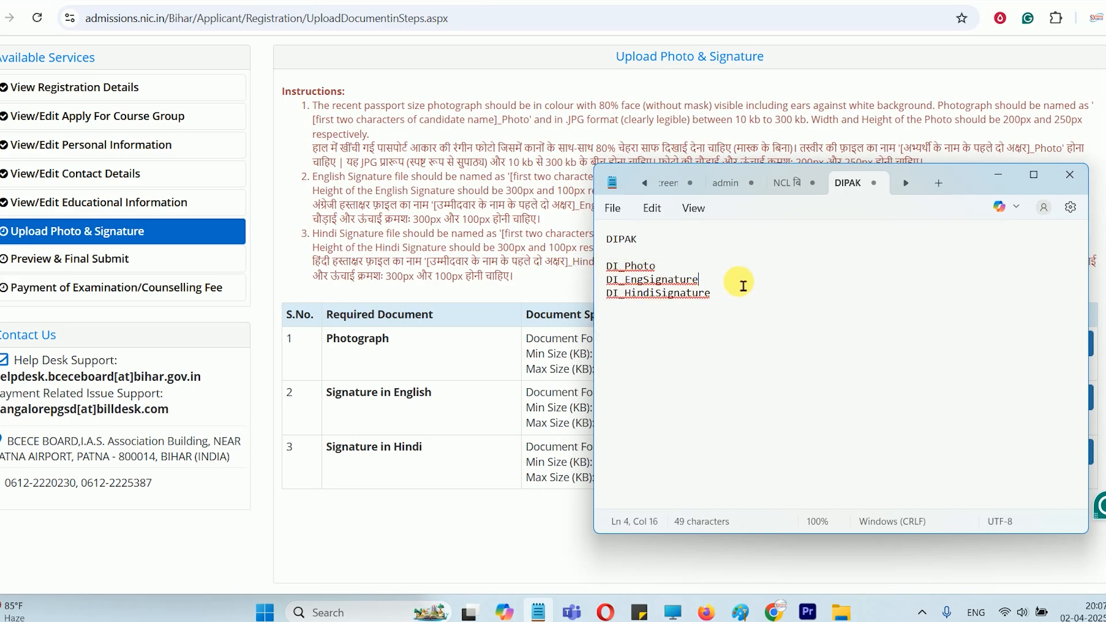
Switch to the browser, accept the declaration on the application preview, and confirm the final submission
key("alt+Tab")
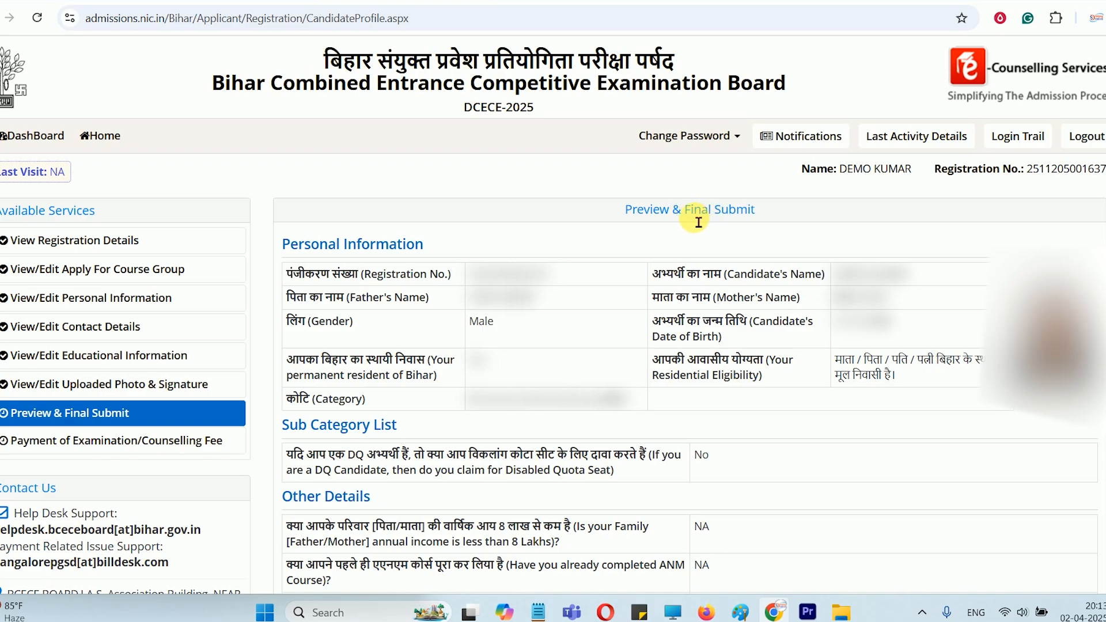
scroll(698, 222, "down", 15)
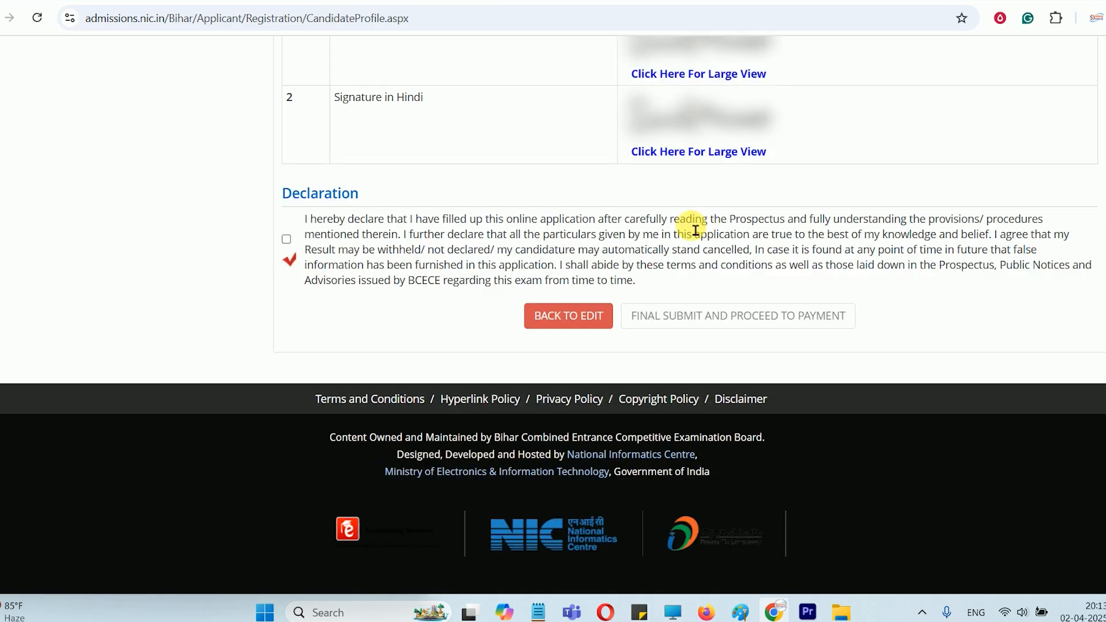
left_click(287, 239)
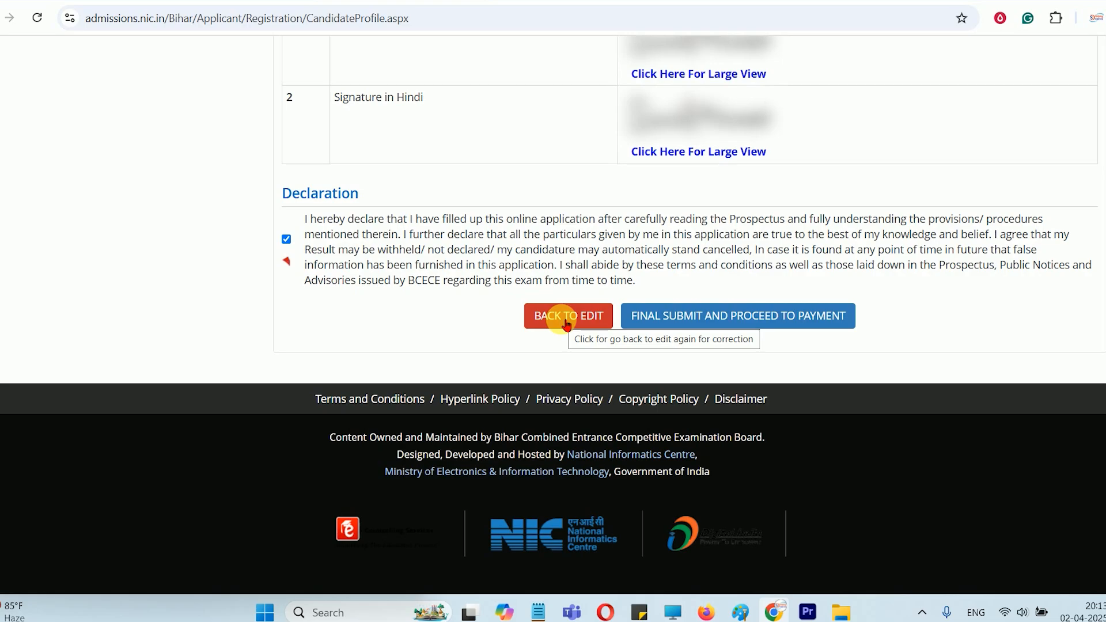
left_click(729, 314)
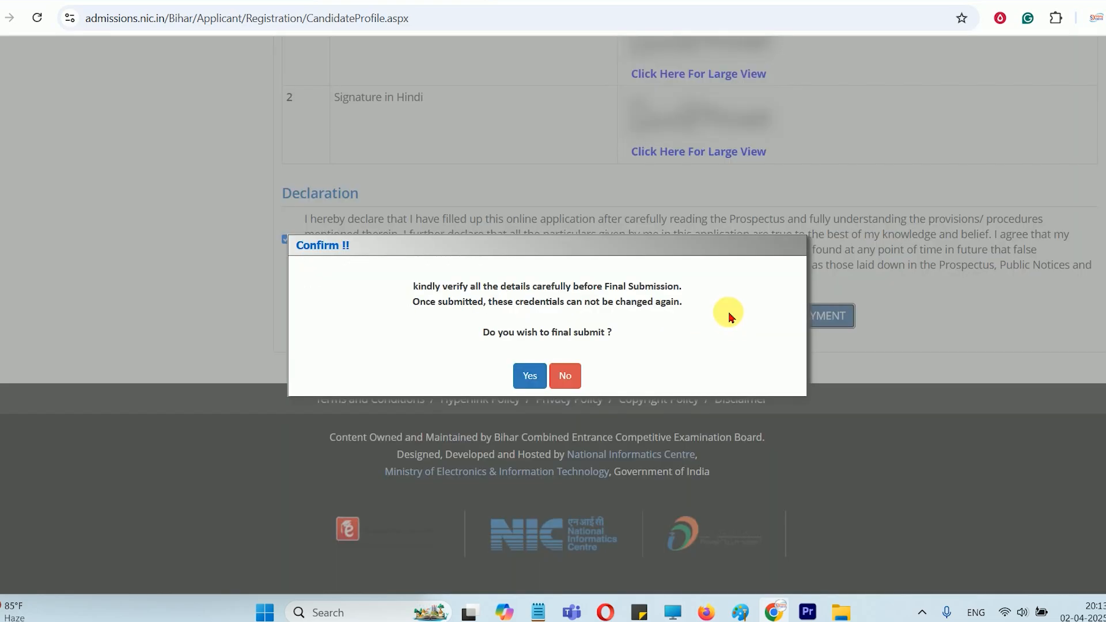
left_click(526, 375)
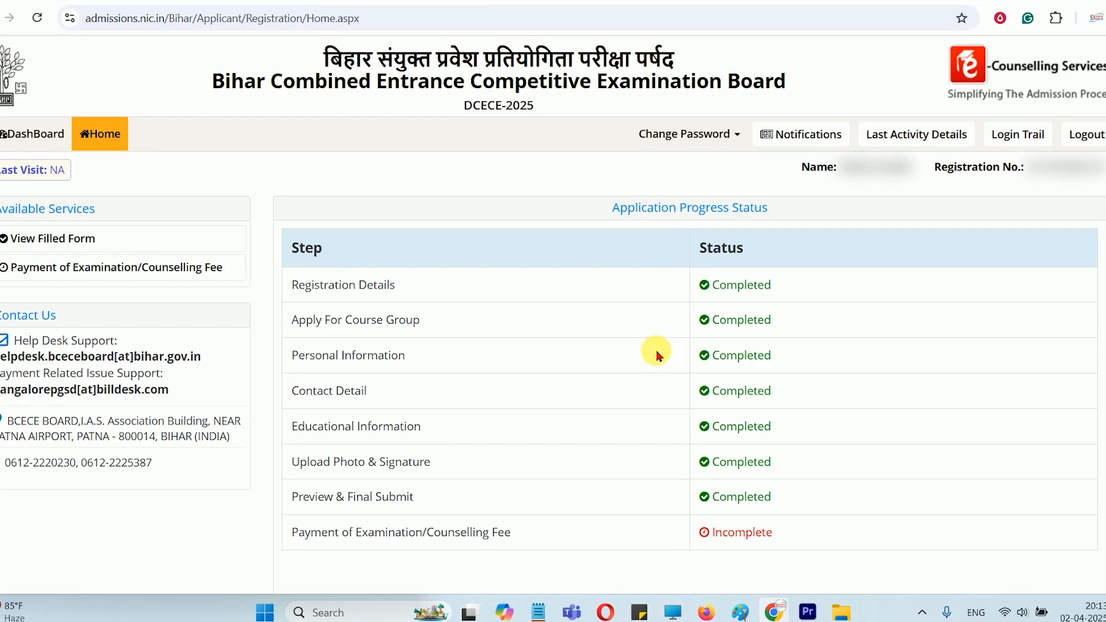
Open the examination/counselling fee payment, choose Online Payment, and proceed to pay the fee
scroll(660, 350, "down", 3)
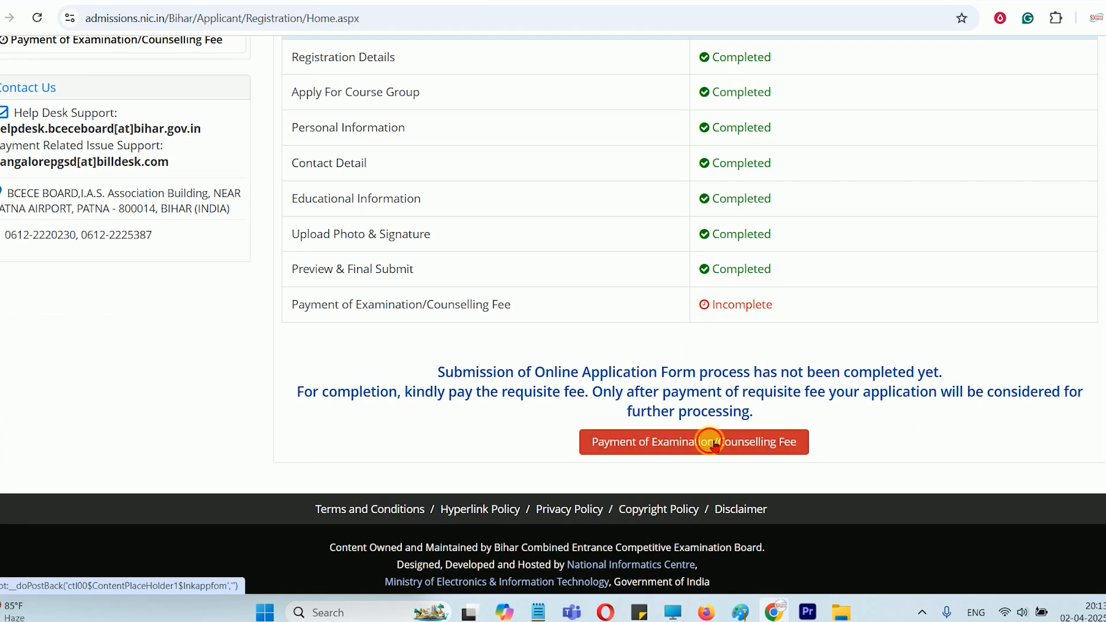
left_click(714, 444)
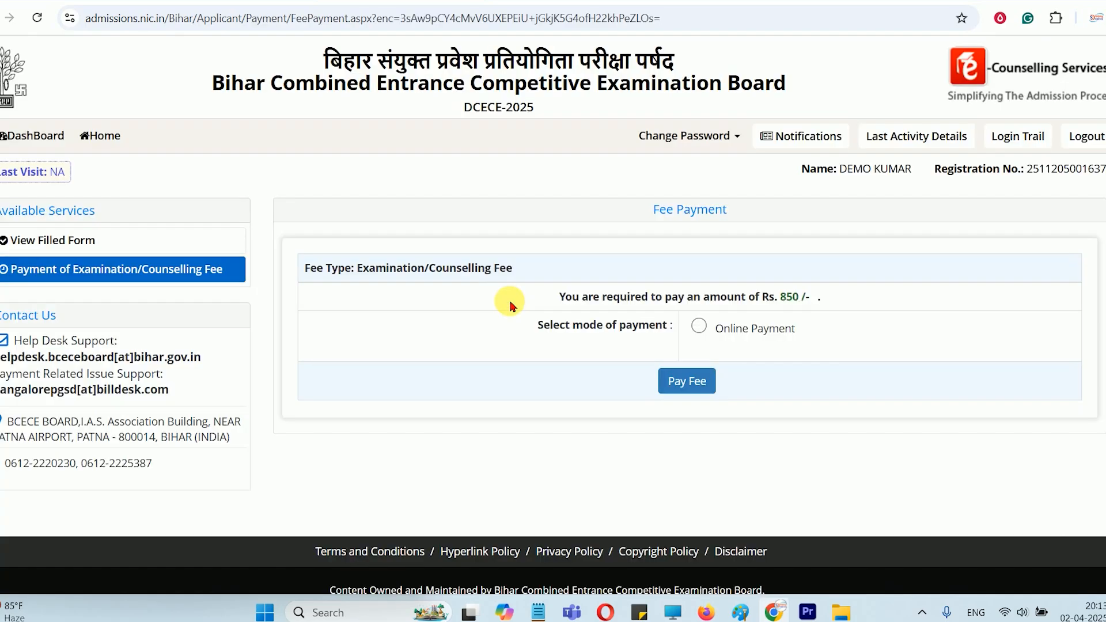
left_click(699, 326)
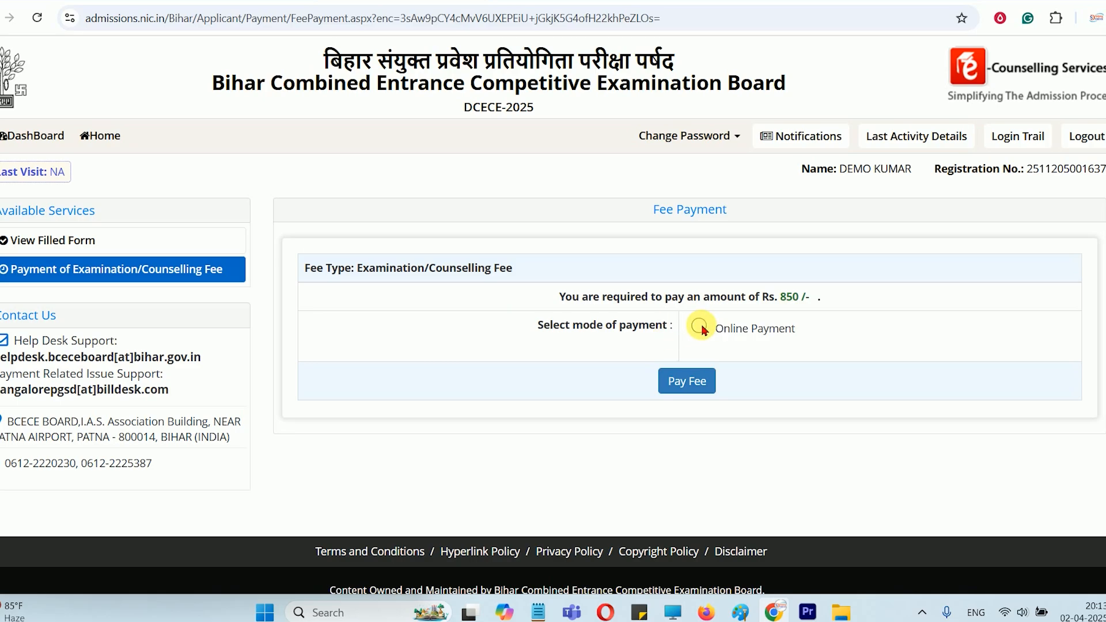
left_click(704, 389)
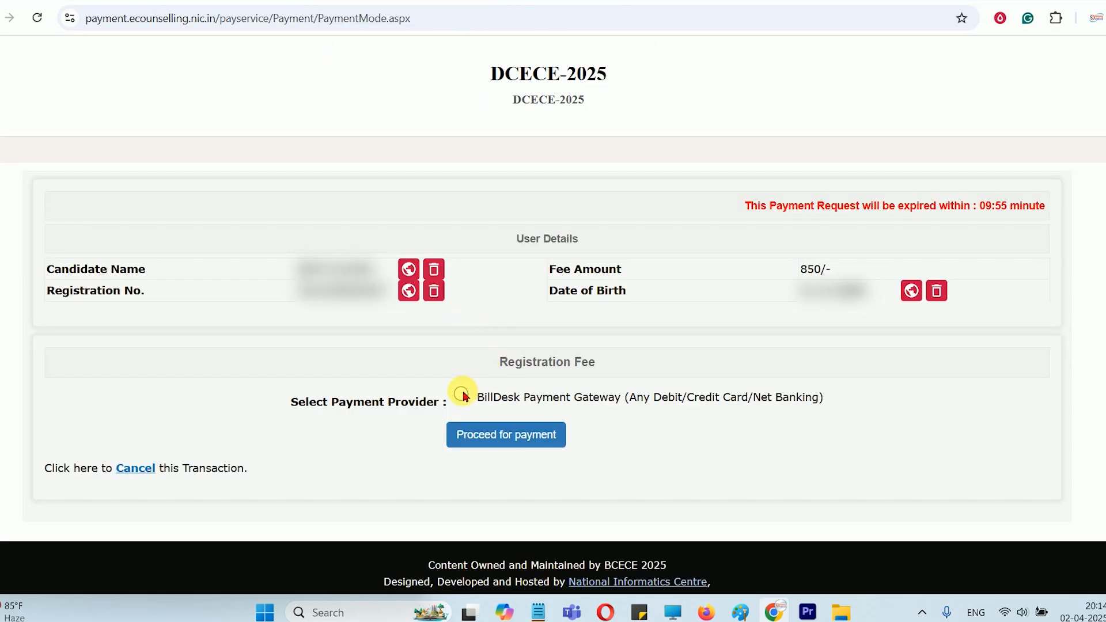
Proceed to payment through BillDesk Payment Gateway and look through the card, Net Banking, UPI, Wallets and QR payment methods
left_click(492, 443)
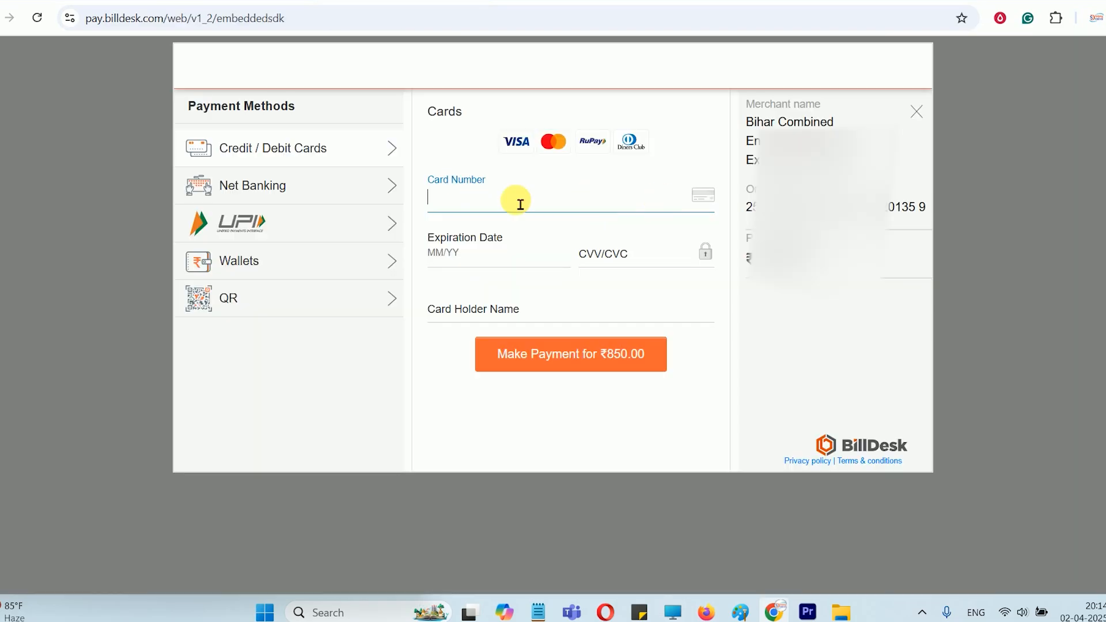
left_click(314, 215)
left_click(284, 258)
left_click(271, 293)
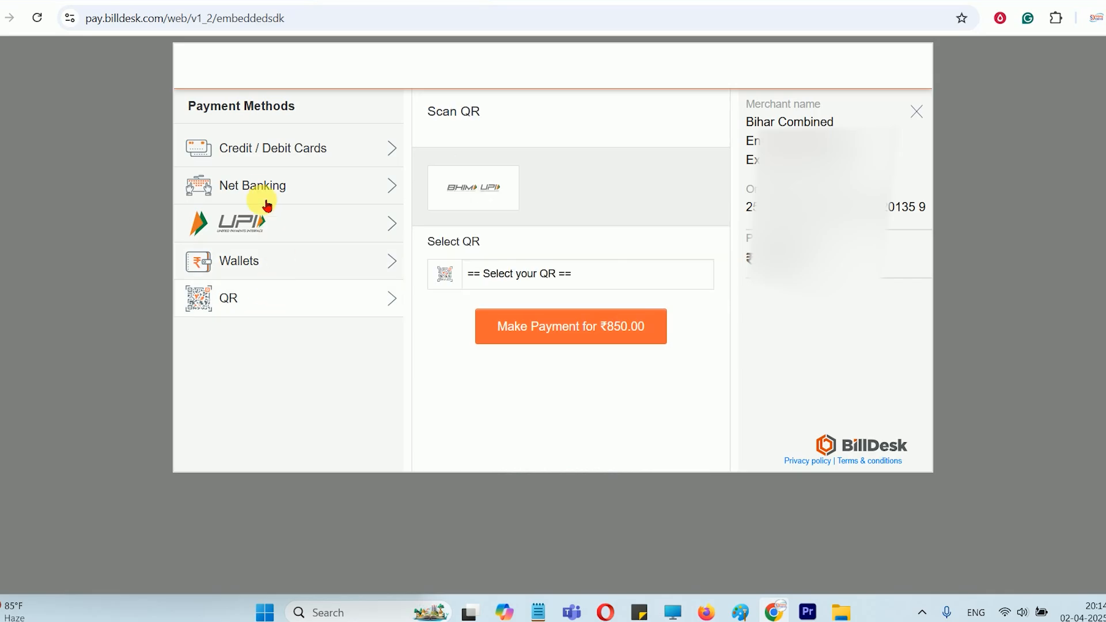
left_click(265, 190)
left_click(259, 148)
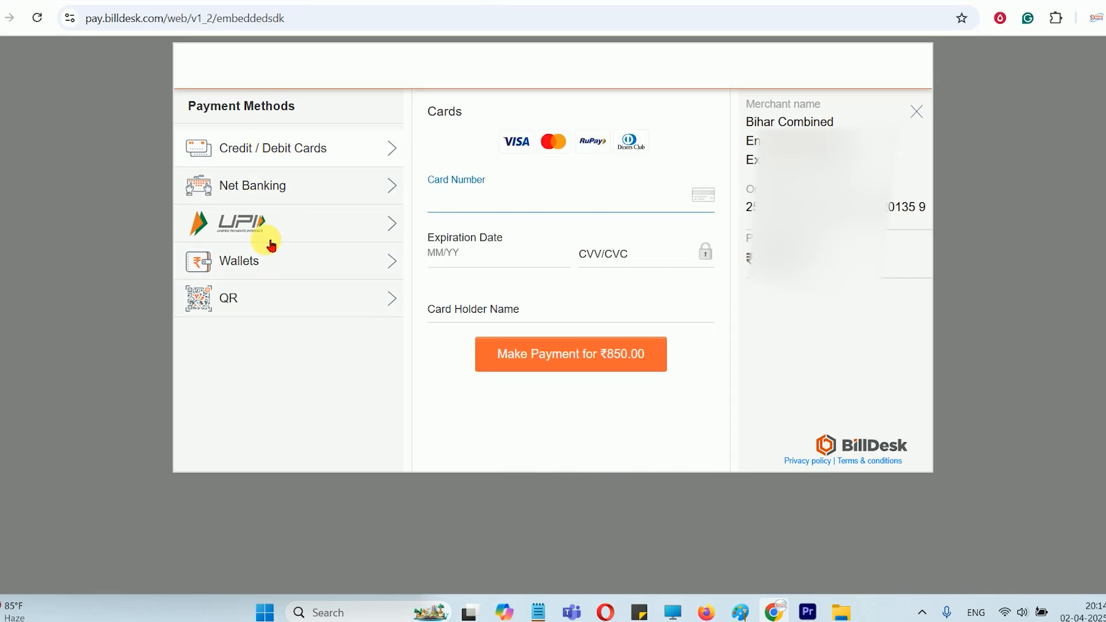
left_click(264, 218)
left_click(279, 304)
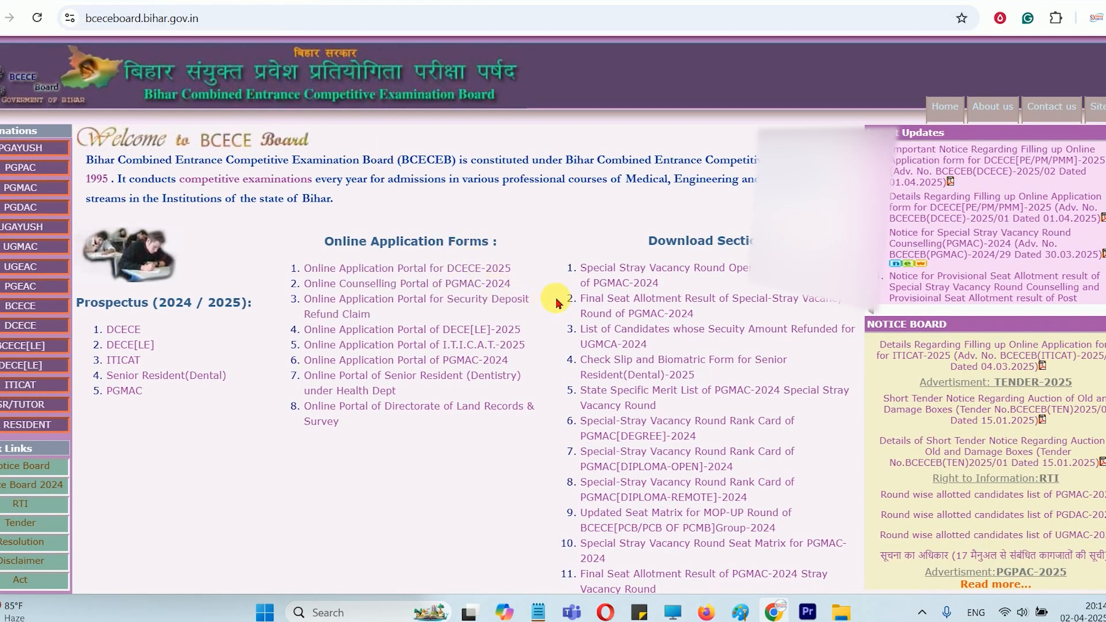
Switch from the BCECE Board home page to parikshamarg.in and open the Bihar Para Medical E-Book PDF Notes product page
left_click_drag(353, 167, 578, 167)
left_click(580, 167)
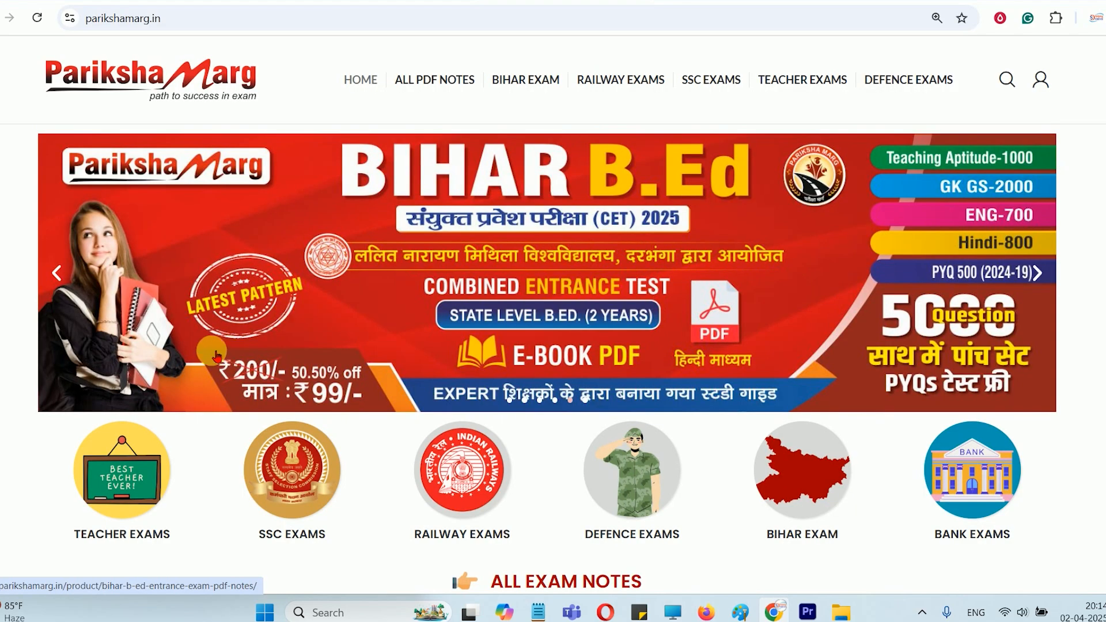
scroll(187, 382, "down", 10)
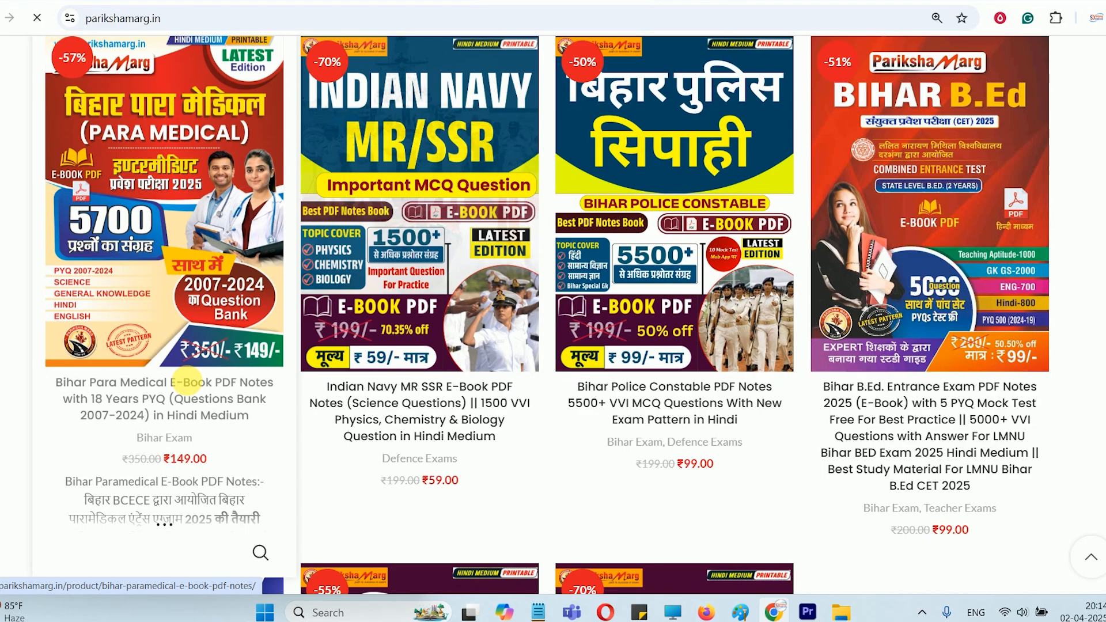
left_click(192, 386)
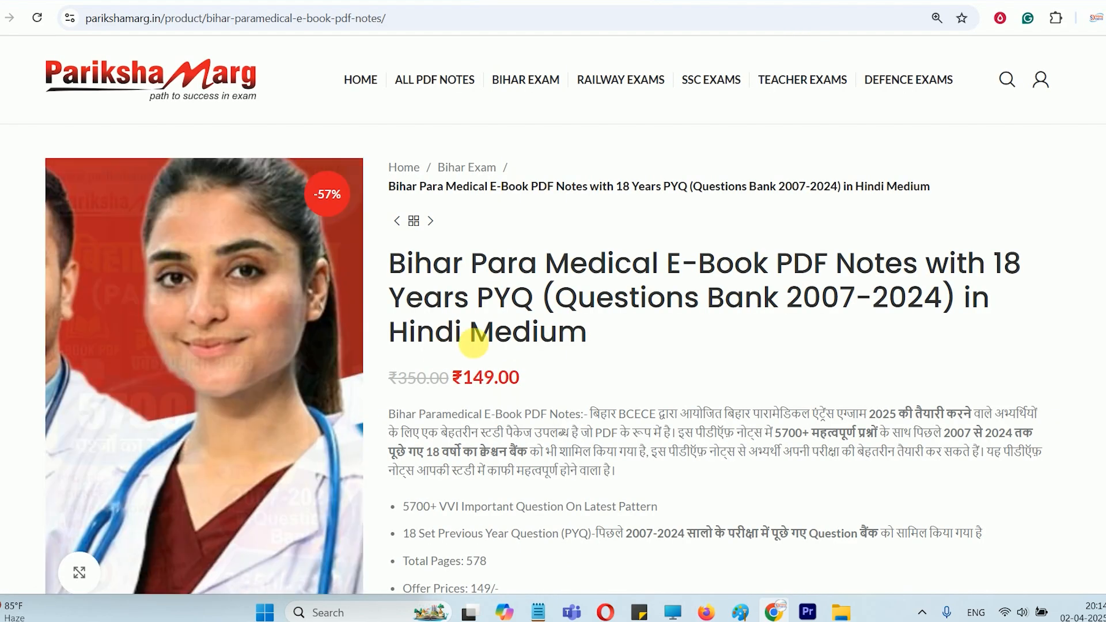
Review the Bihar Para Medical e-book's price and content details, and the WhatsApp contact in the page footer
scroll(527, 303, "down", 2)
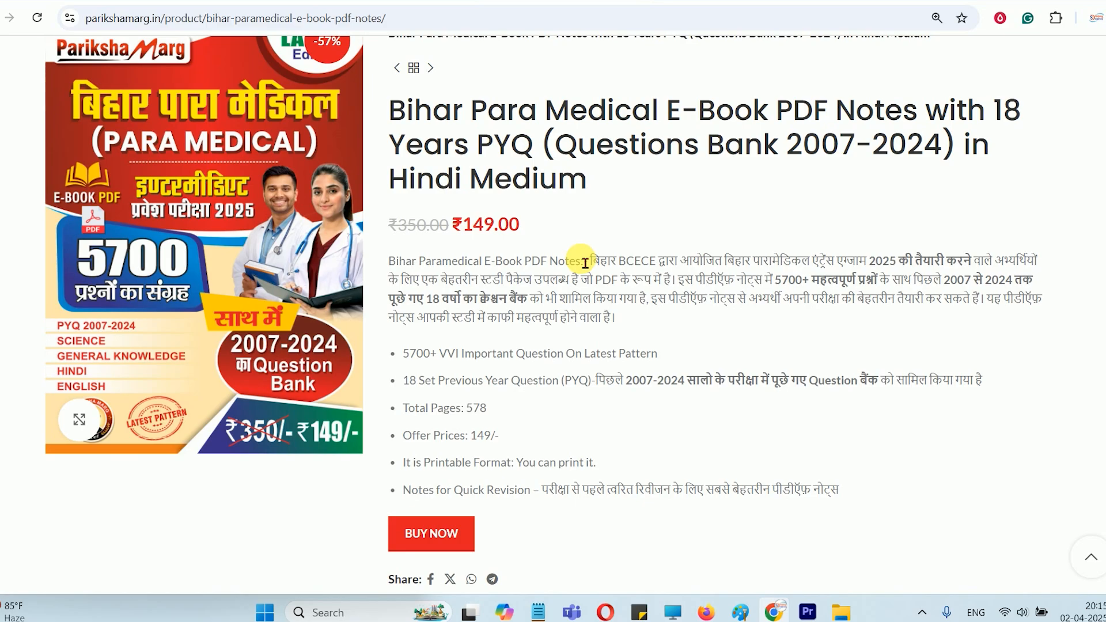
scroll(585, 263, "up", 1)
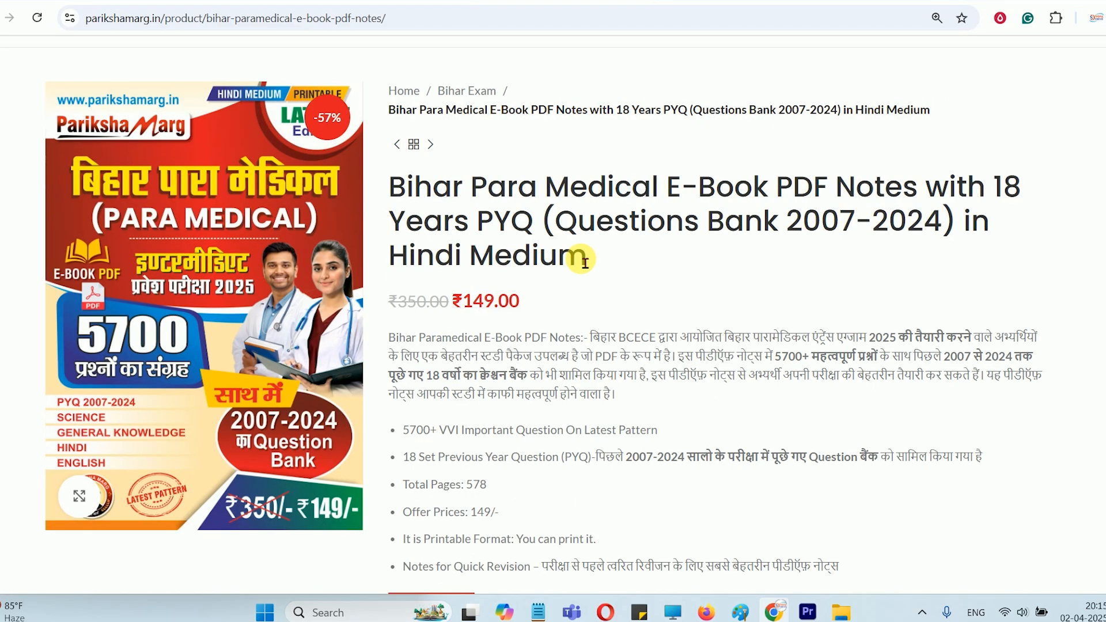
scroll(585, 263, "down", 2)
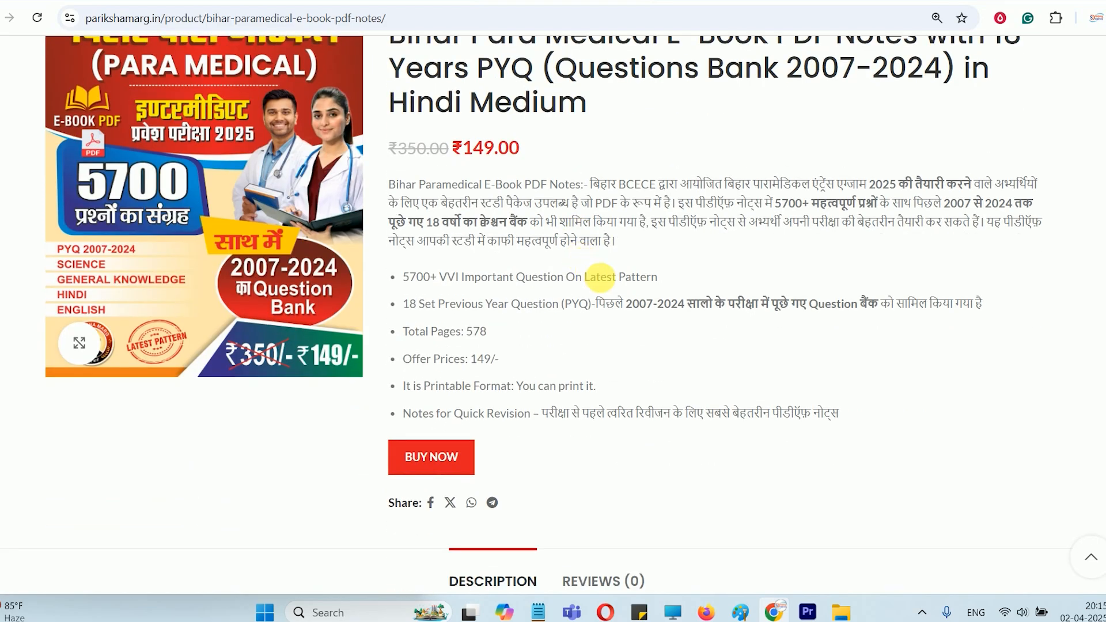
scroll(609, 291, "up", 3)
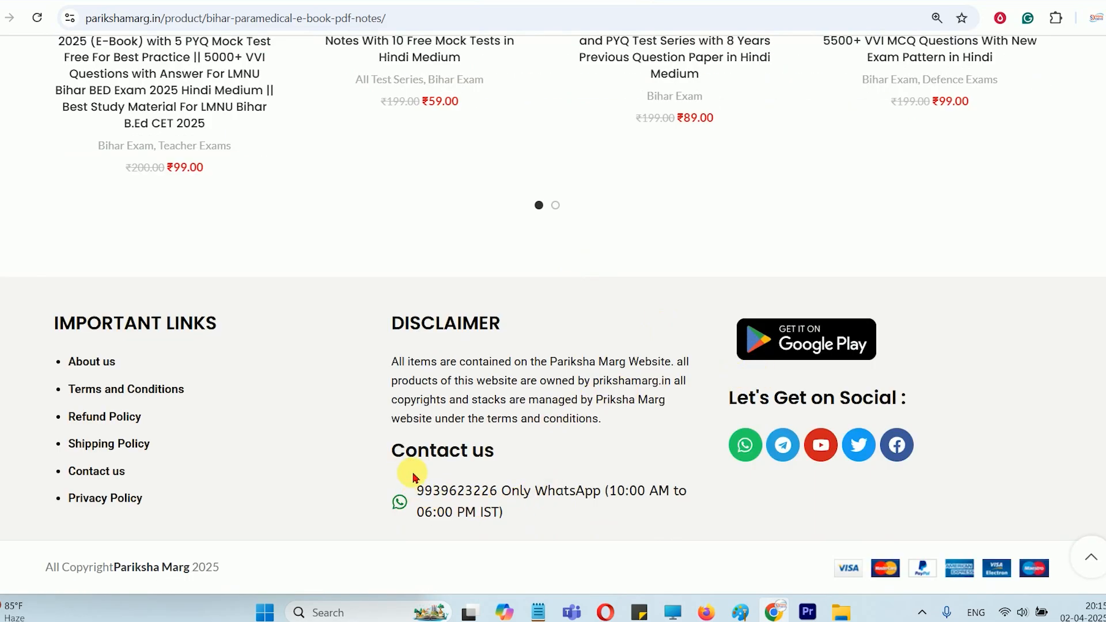
left_click_drag(414, 479, 512, 502)
left_click(534, 432)
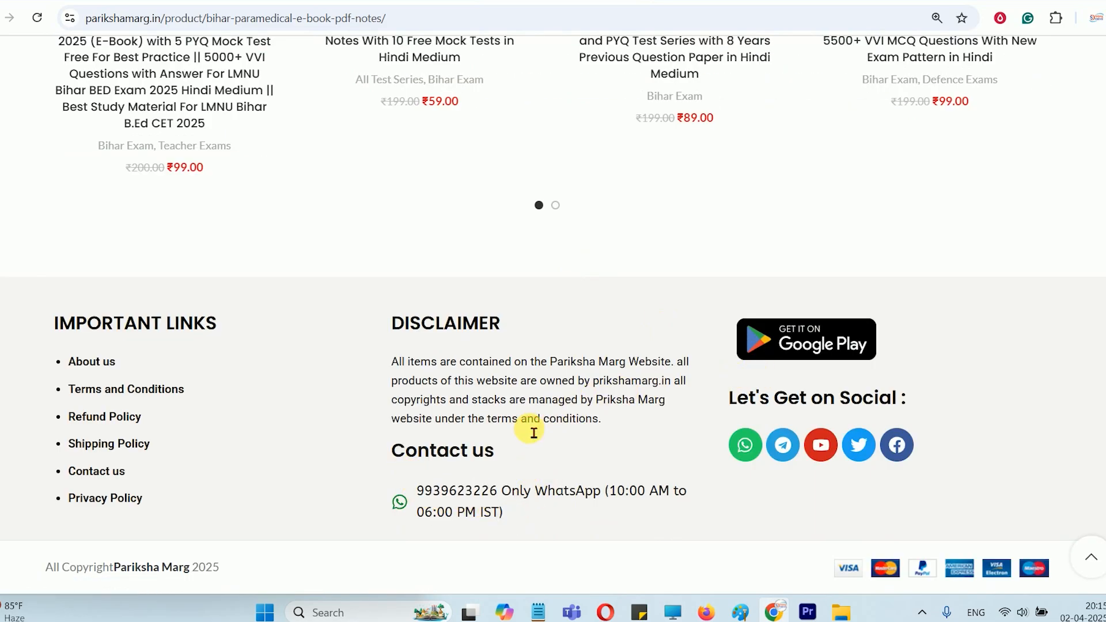
Return to the Pariksha Marg home page and browse the exam e-book banner slides and the product list under All Exam Notes
left_click(595, 363)
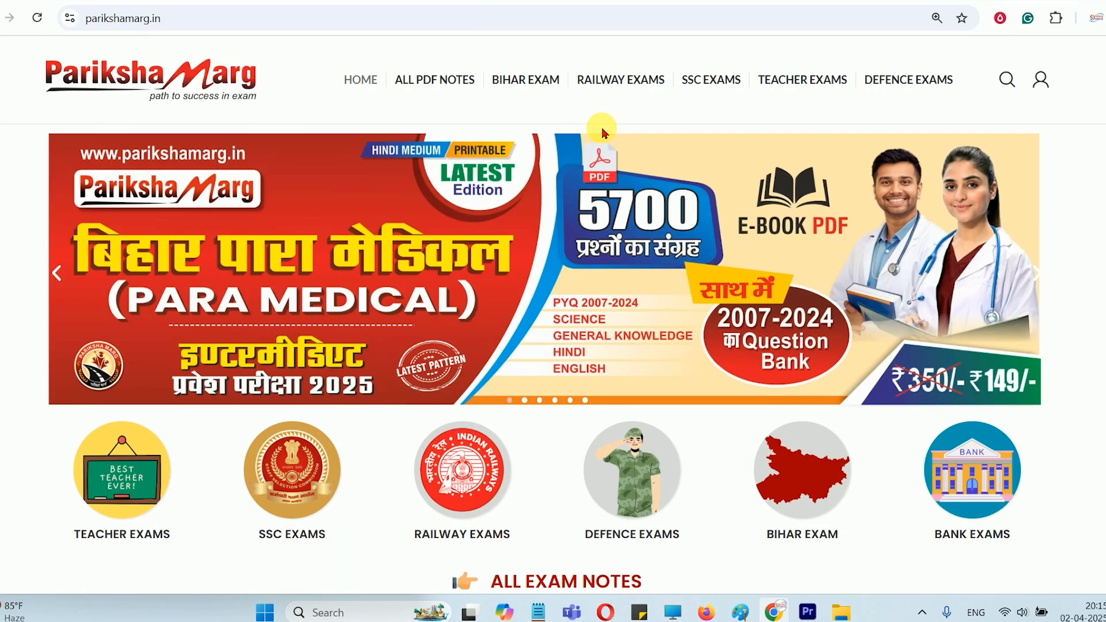
left_click(1037, 275)
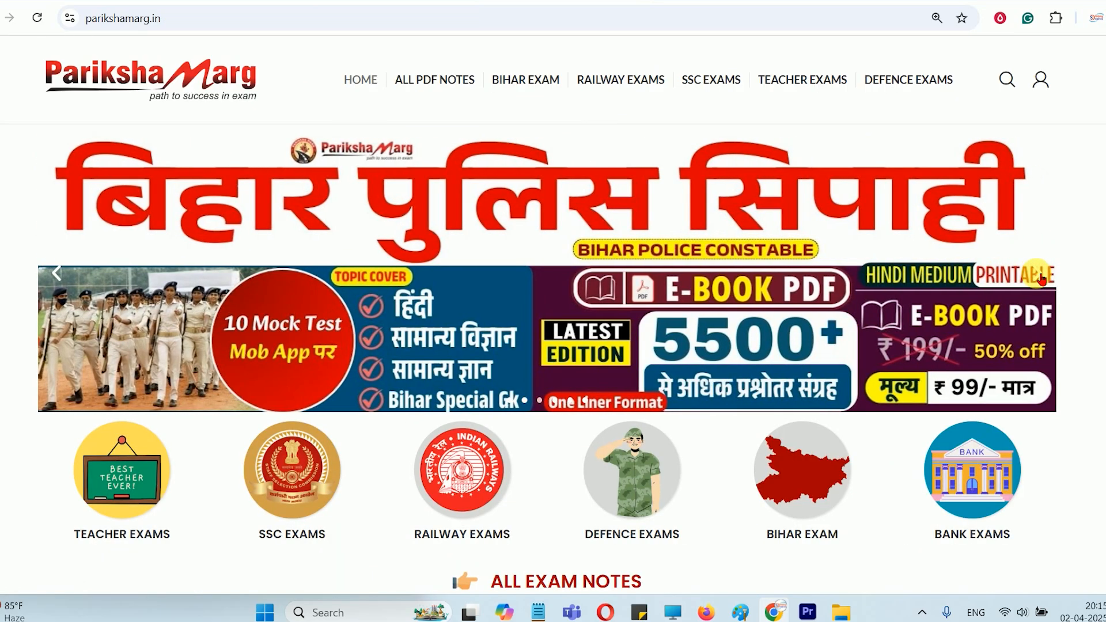
left_click(1040, 276)
left_click(1040, 277)
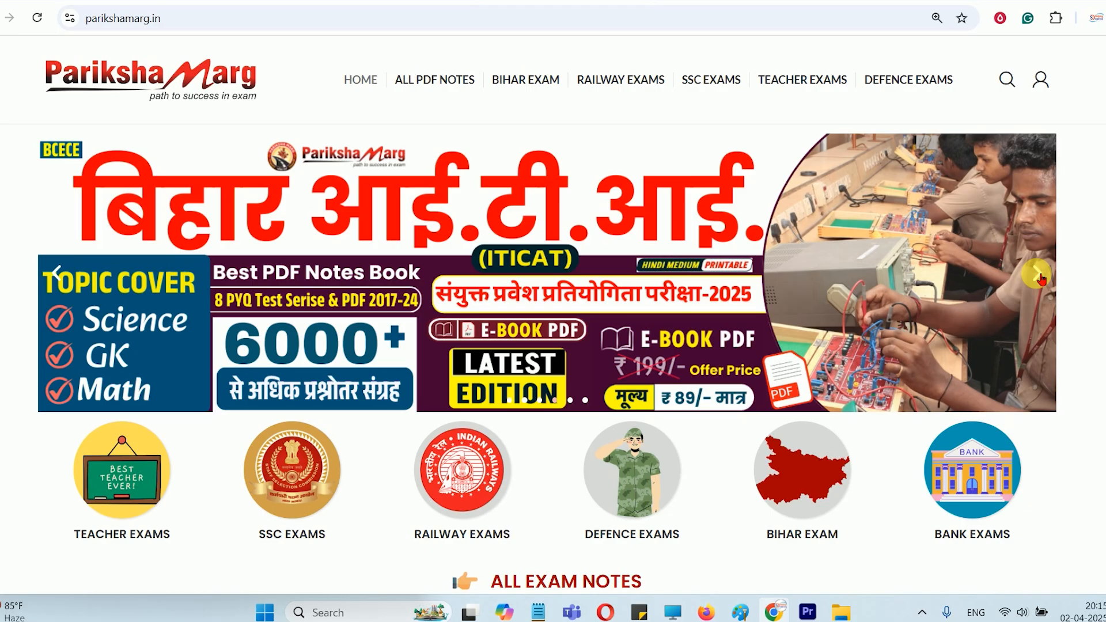
left_click(1039, 276)
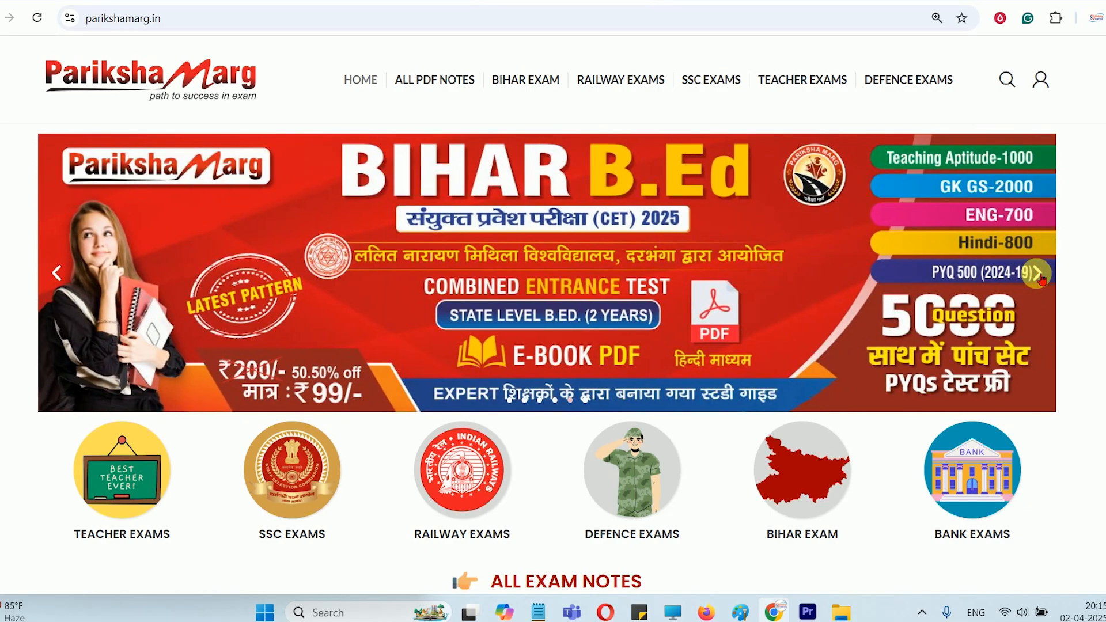
left_click(1039, 276)
left_click(1040, 276)
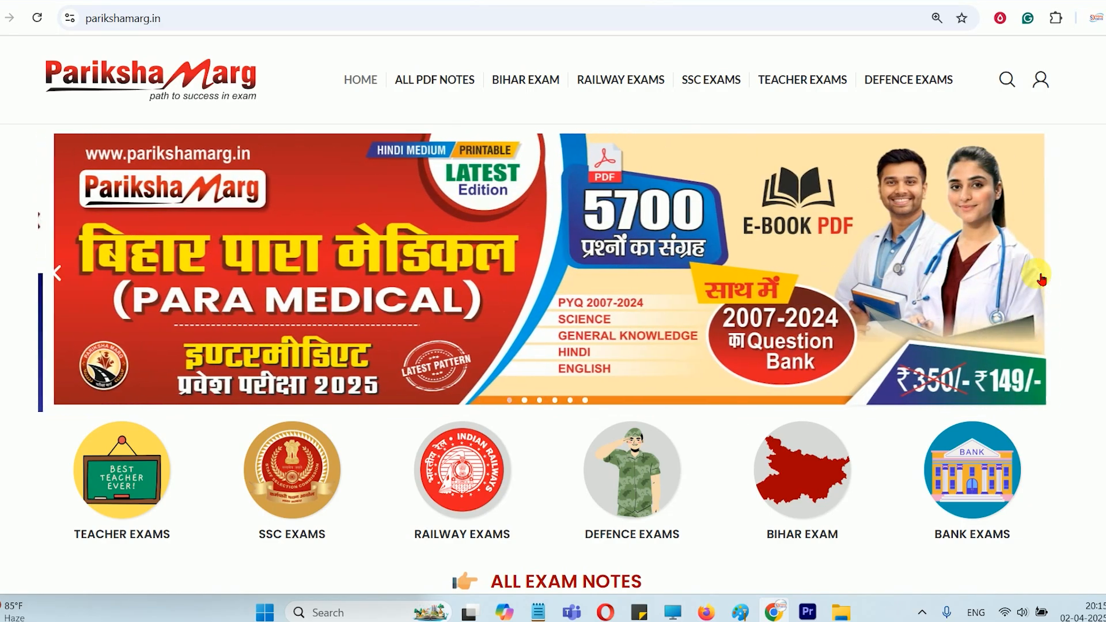
left_click(1041, 277)
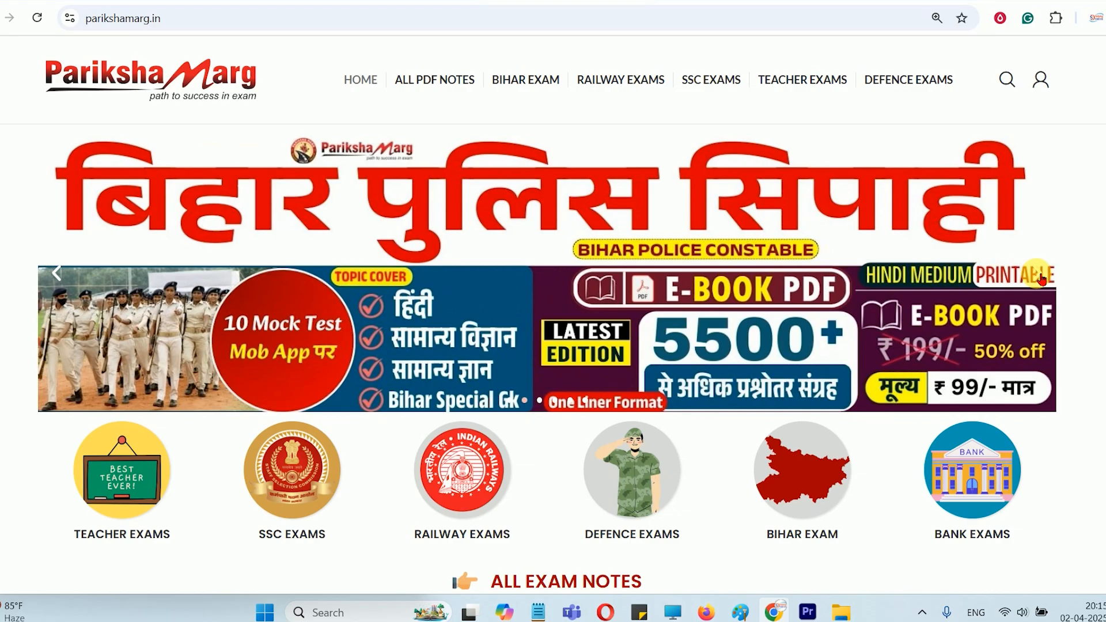
left_click(1041, 276)
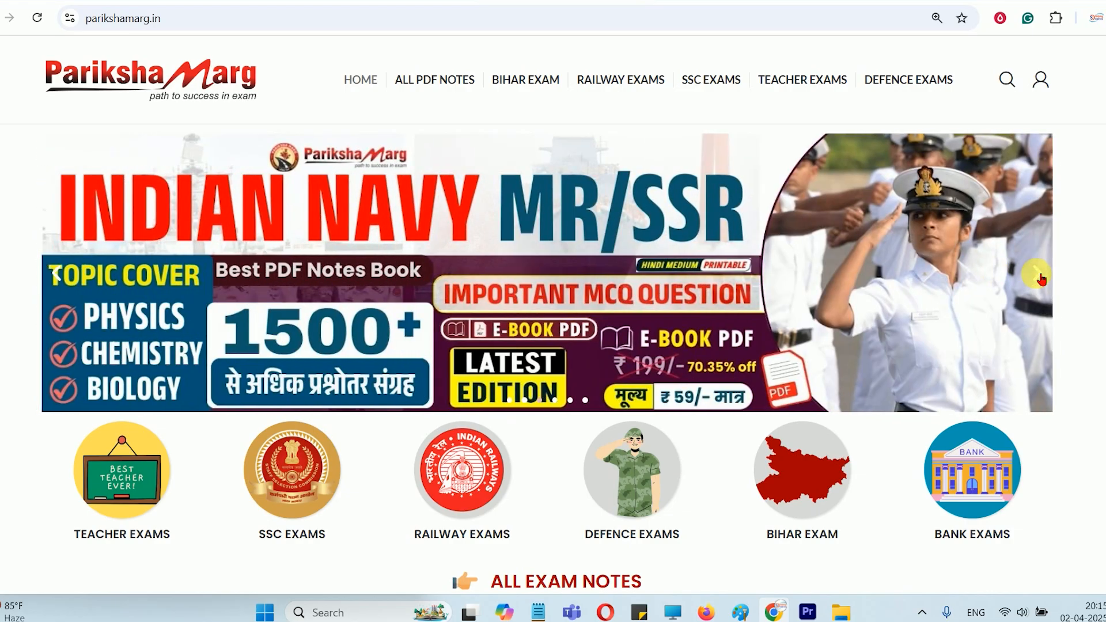
left_click(1041, 277)
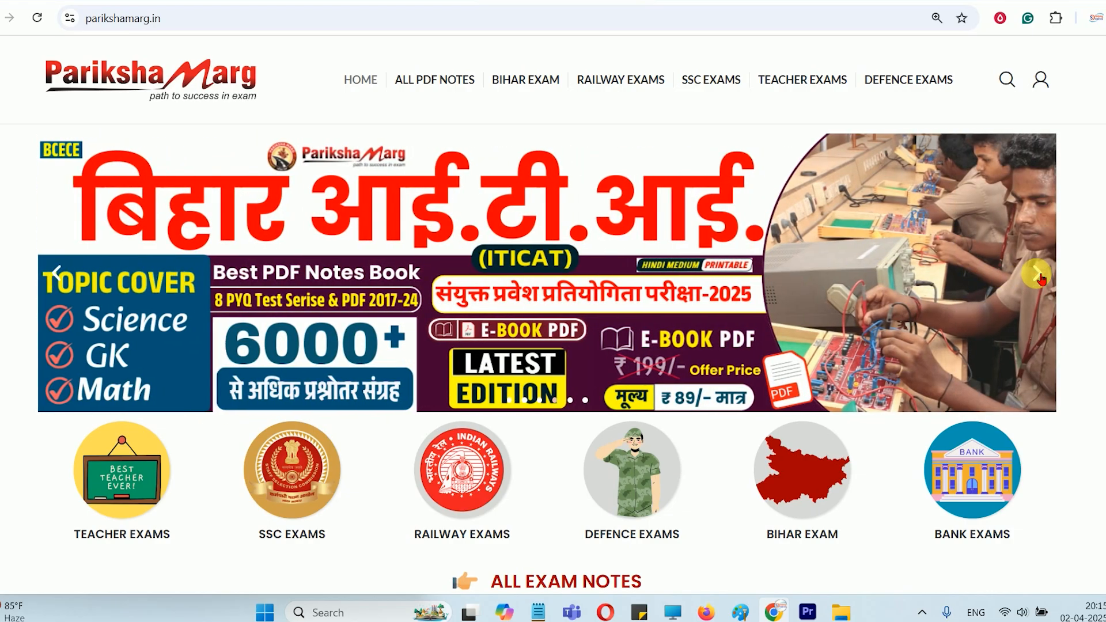
scroll(1041, 277, "down", 15)
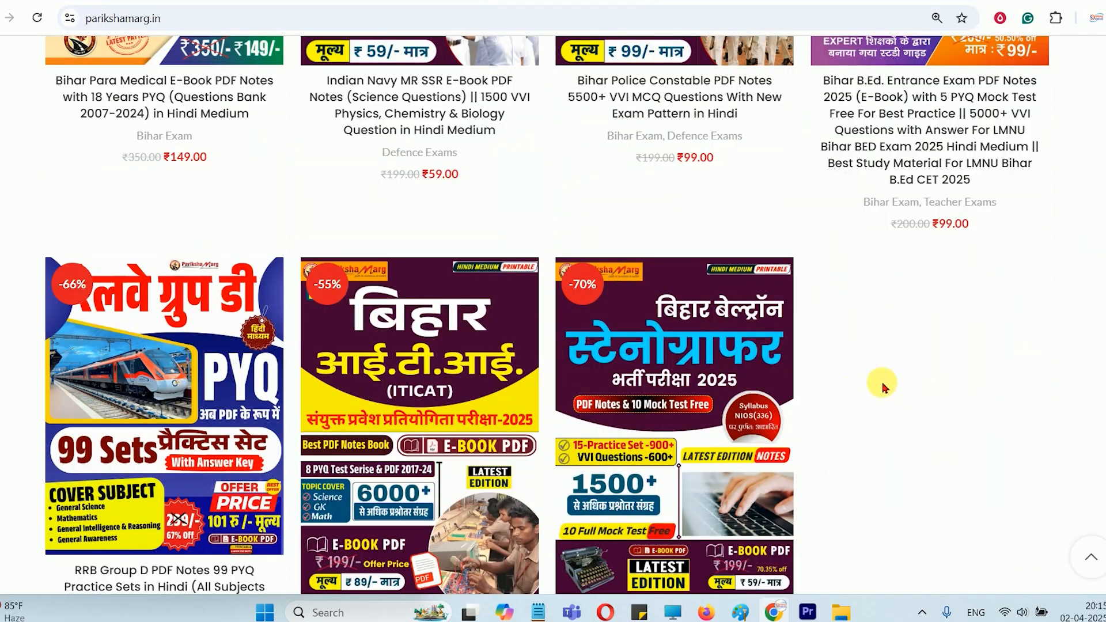
scroll(899, 346, "down", 3)
scroll(1002, 339, "up", 15)
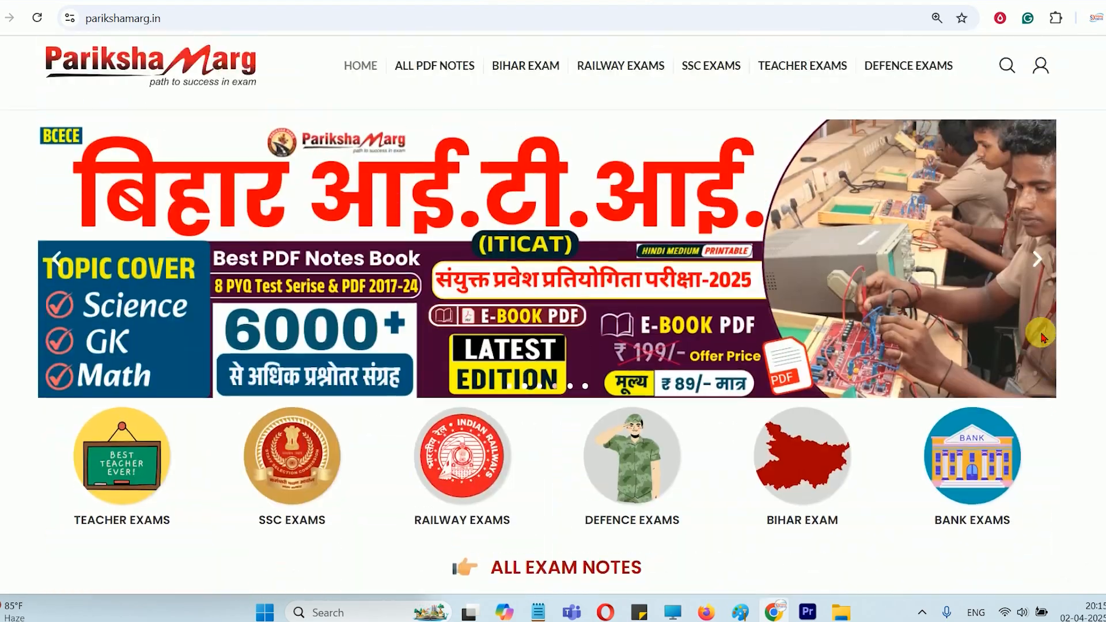